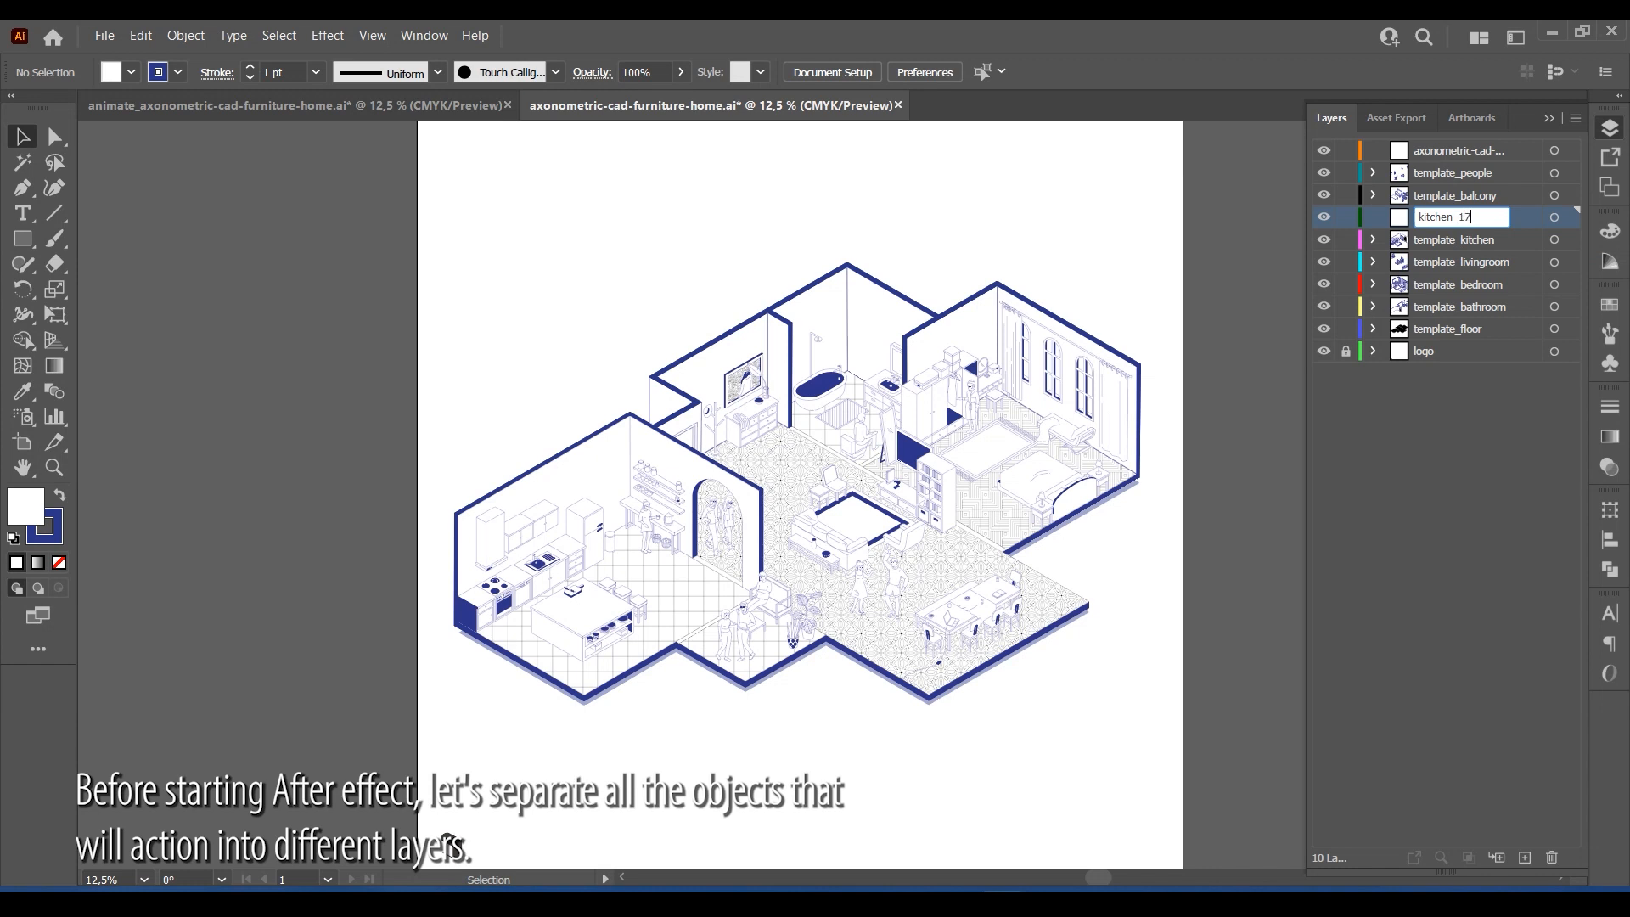
# Name the new layer kitchen_1 and duplicate it until kitchen_1 copy 15 exists.
pyautogui.press('Return')
pyautogui.moveTo(1449, 222); pyautogui.dragTo(1450, 206)
pyautogui.moveTo(1466, 221); pyautogui.dragTo(1467, 208)
pyautogui.moveTo(1471, 221); pyautogui.dragTo(1472, 207)
pyautogui.moveTo(1474, 218); pyautogui.dragTo(1470, 208)
pyautogui.moveTo(1473, 219); pyautogui.dragTo(1471, 208)
pyautogui.moveTo(1473, 219); pyautogui.dragTo(1468, 208)
pyautogui.moveTo(1472, 219); pyautogui.dragTo(1471, 208)
pyautogui.moveTo(1473, 219); pyautogui.dragTo(1470, 208)
pyautogui.moveTo(1473, 219); pyautogui.dragTo(1471, 208)
# Move the kitchen's corner cabinet onto layer kitchen_1 copy 15, and the stove and range hood onto kitchen_1 copy 14.
pyautogui.scroll(2, 476, 617)
pyautogui.click(476, 619)
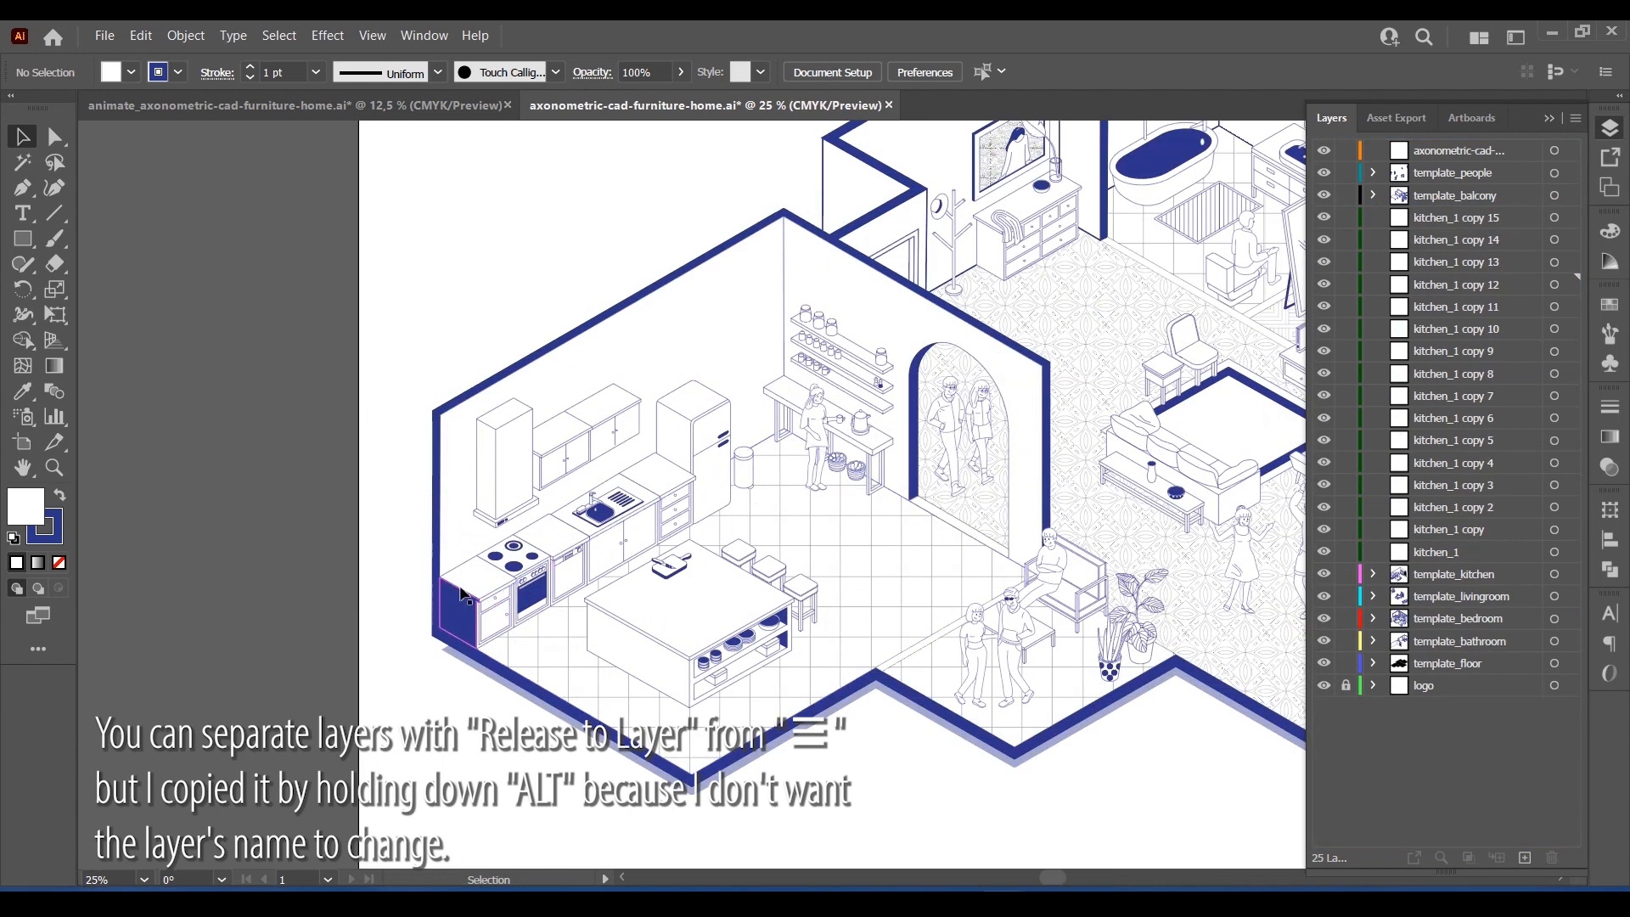
pyautogui.moveTo(1571, 574)
pyautogui.mouseDown()
pyautogui.moveTo(1572, 595)
pyautogui.moveTo(1578, 222)
pyautogui.mouseUp()
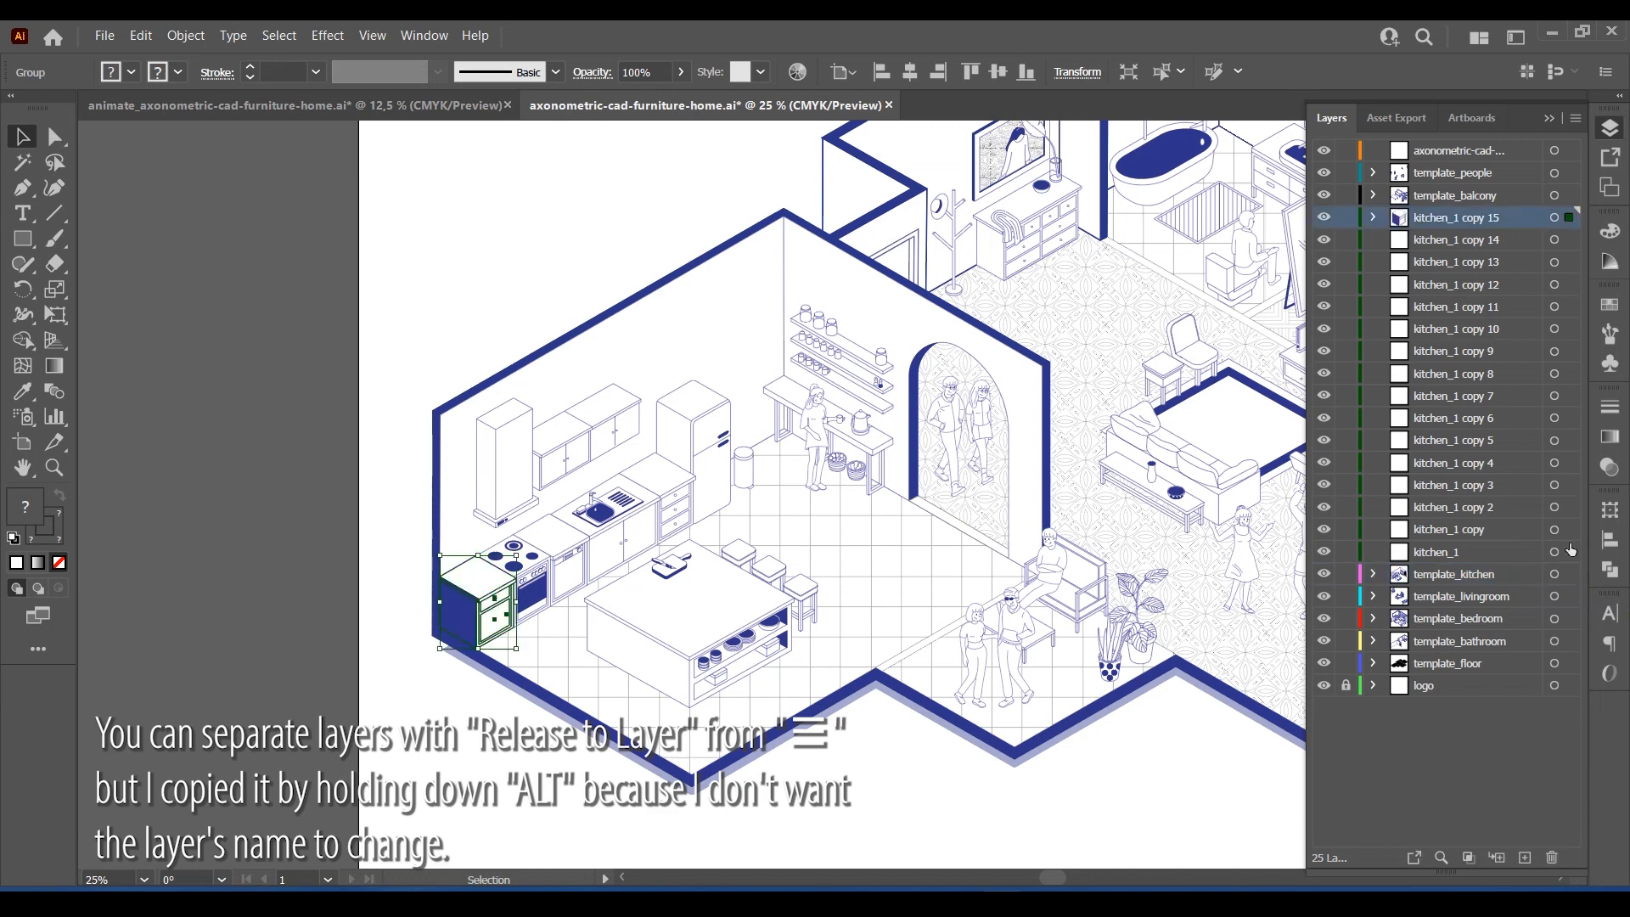
pyautogui.click(535, 582)
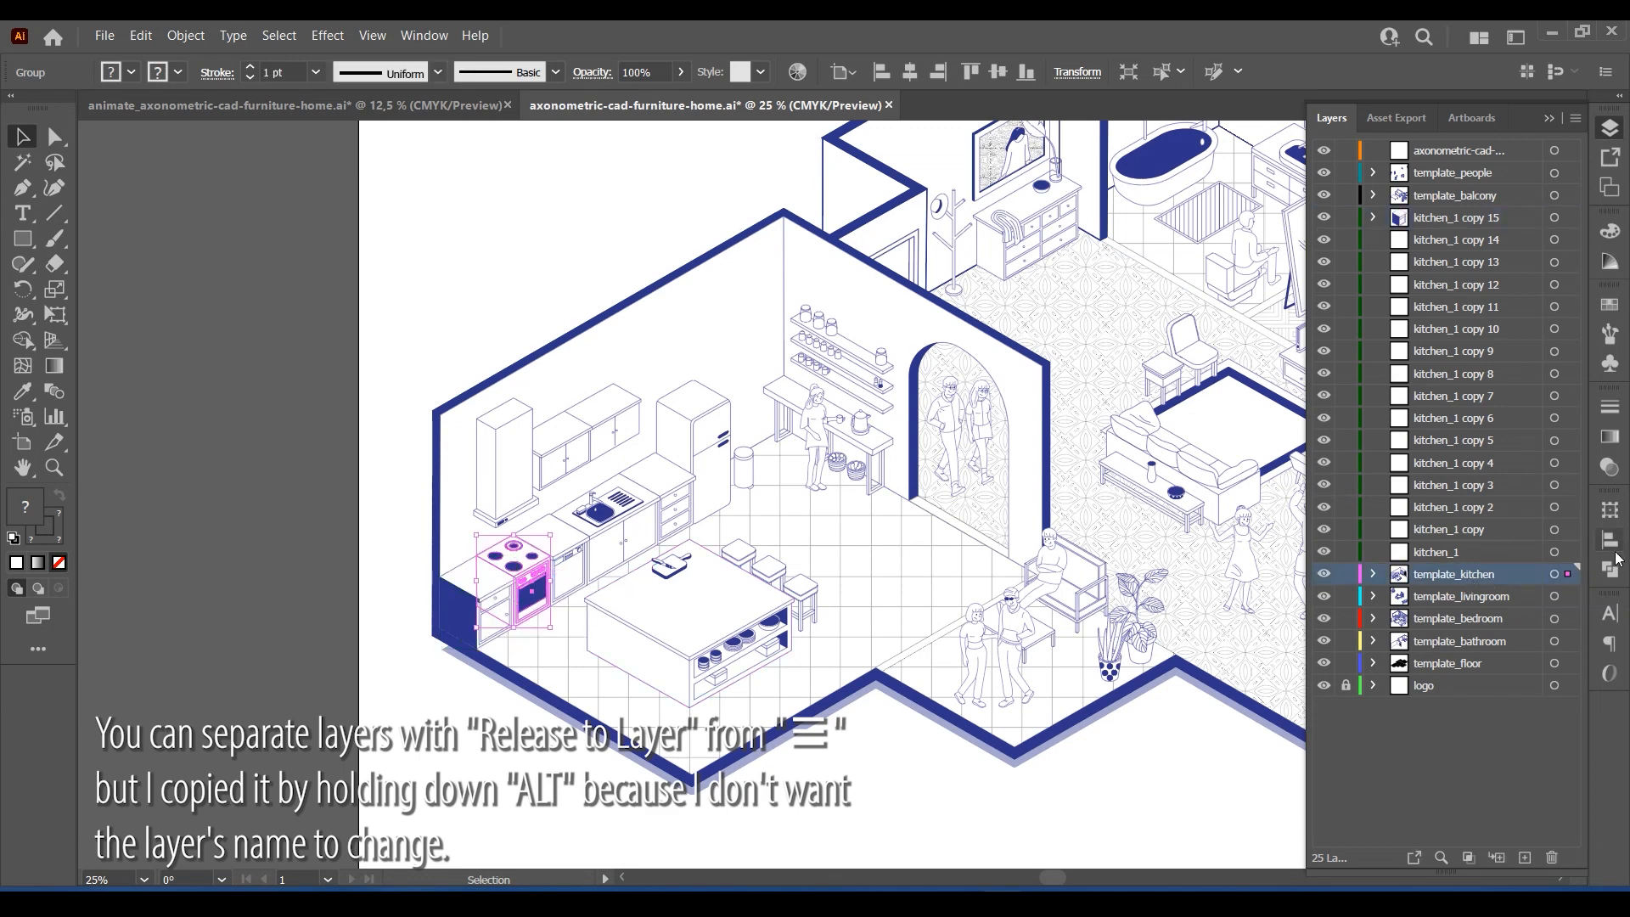
pyautogui.moveTo(1576, 239); pyautogui.dragTo(1576, 240)
pyautogui.click(508, 458)
pyautogui.moveTo(1569, 575); pyautogui.dragTo(1575, 241)
# Move the cabinet beside the stove onto kitchen_1 copy 13 and the sink unit onto kitchen_1 copy 12.
pyautogui.click(571, 560)
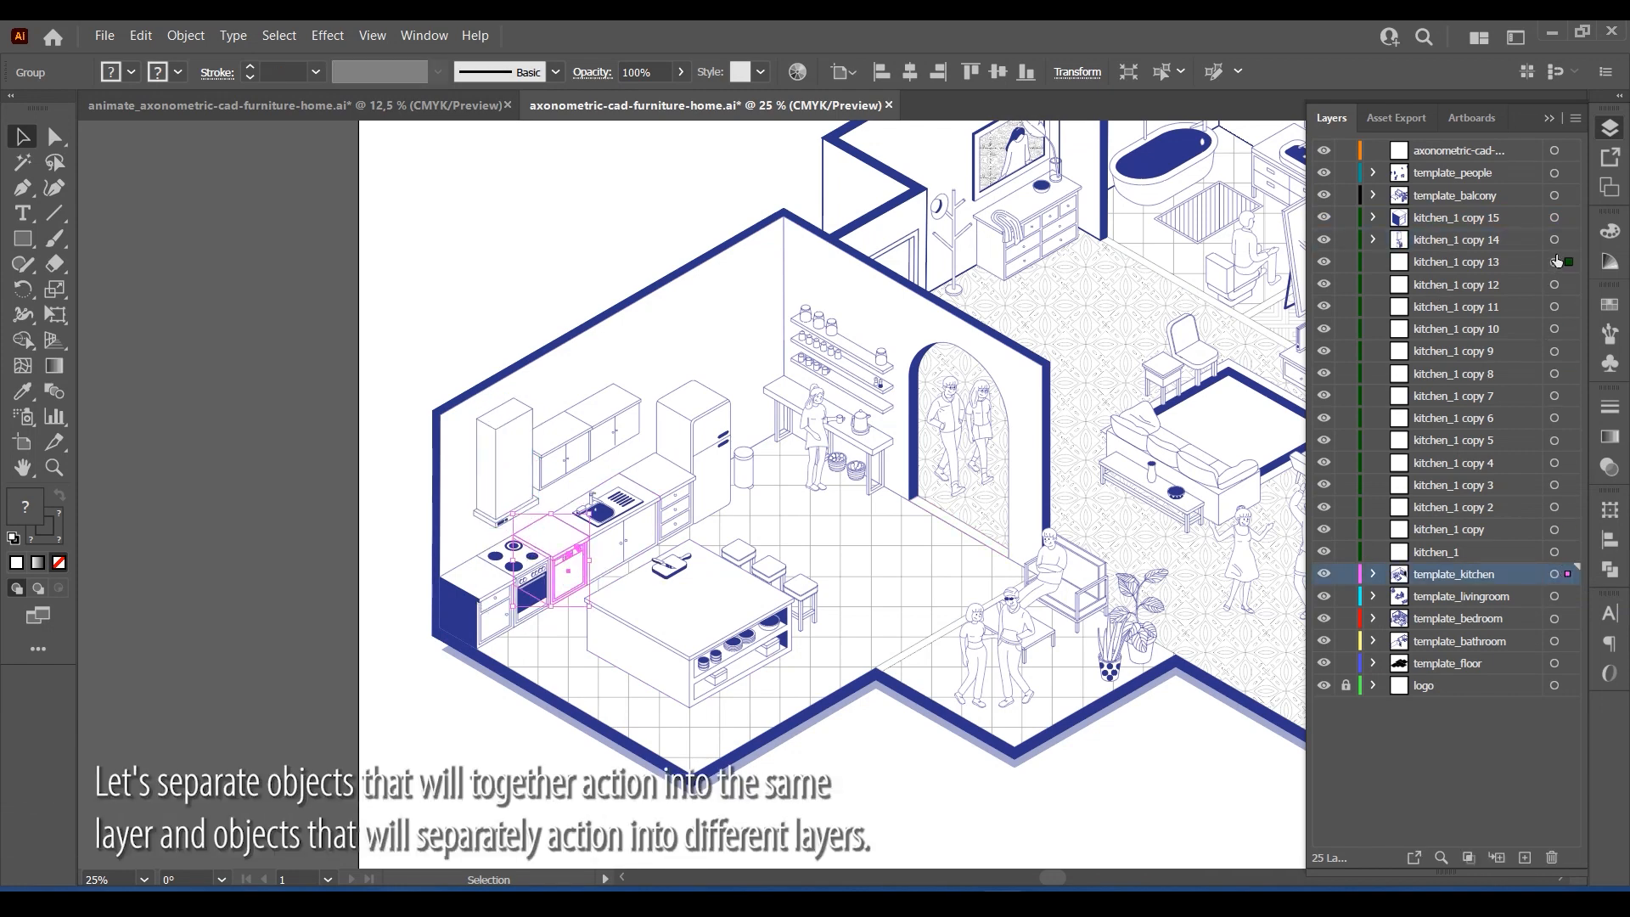
pyautogui.moveTo(1557, 260); pyautogui.dragTo(1568, 262)
pyautogui.click(608, 547)
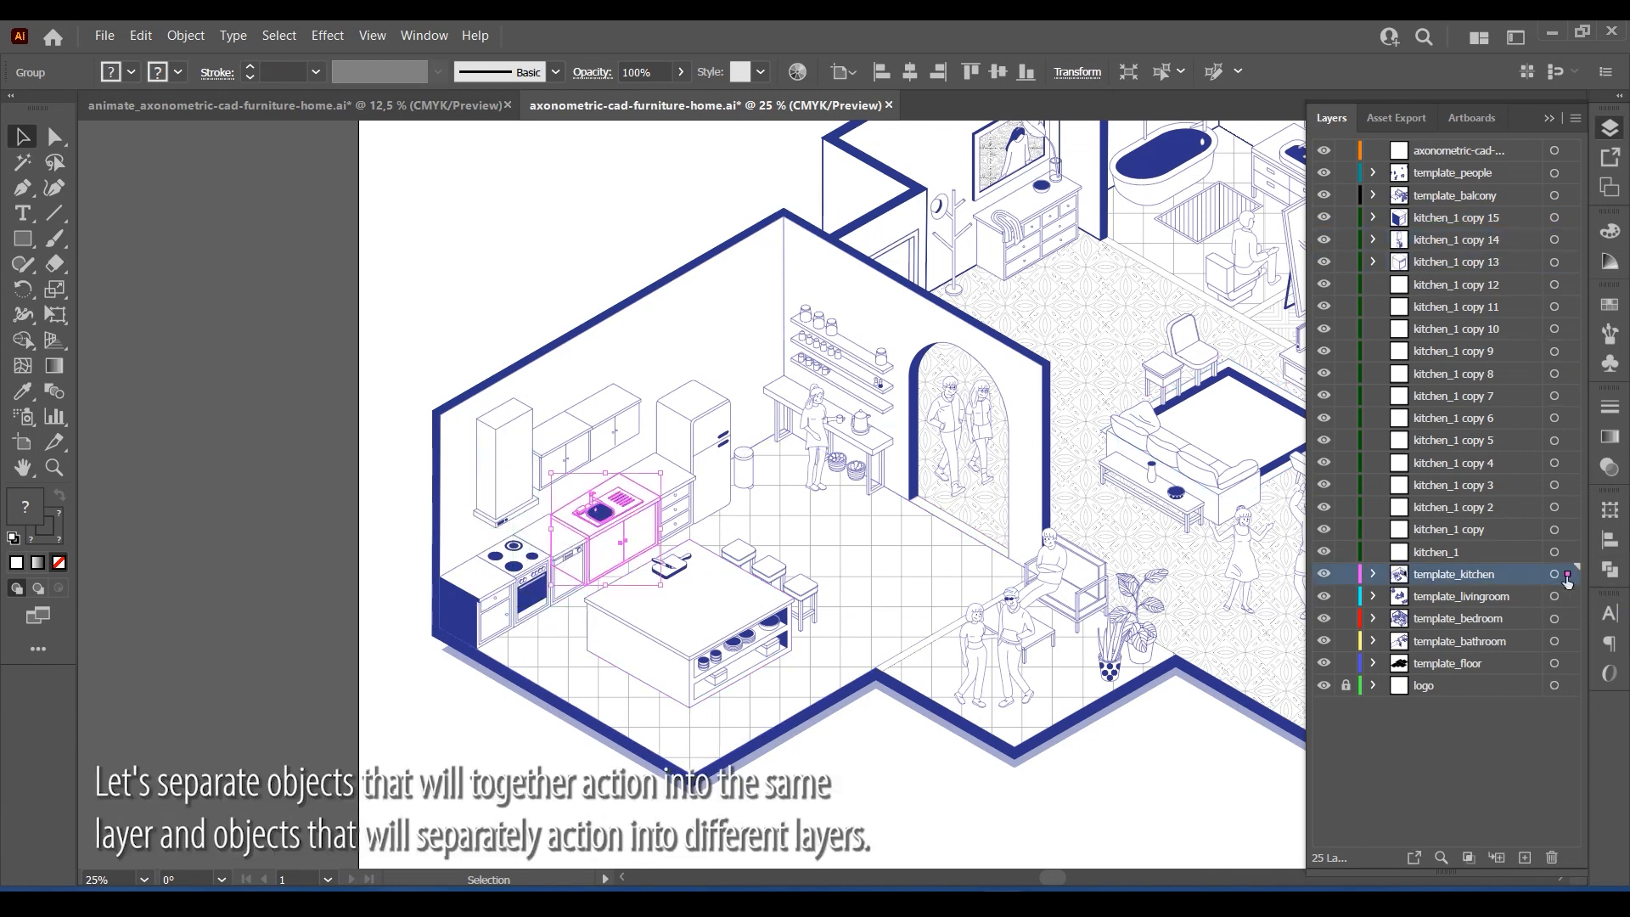
pyautogui.moveTo(1568, 575); pyautogui.dragTo(1567, 284)
# Move the wall cabinets onto kitchen_1 copy 11 and the drawer unit beside the refrigerator onto kitchen_1 copy 10.
pyautogui.click(585, 442)
pyautogui.moveTo(1568, 575); pyautogui.dragTo(1567, 306)
pyautogui.click(677, 505)
pyautogui.moveTo(1567, 575); pyautogui.dragTo(1567, 328)
# Move the refrigerator onto kitchen_1 copy 9, and the kitchen island with its pan onto kitchen_1 copy 8.
pyautogui.click(696, 442)
pyautogui.moveTo(1567, 575); pyautogui.dragTo(1567, 351)
pyautogui.click(671, 615)
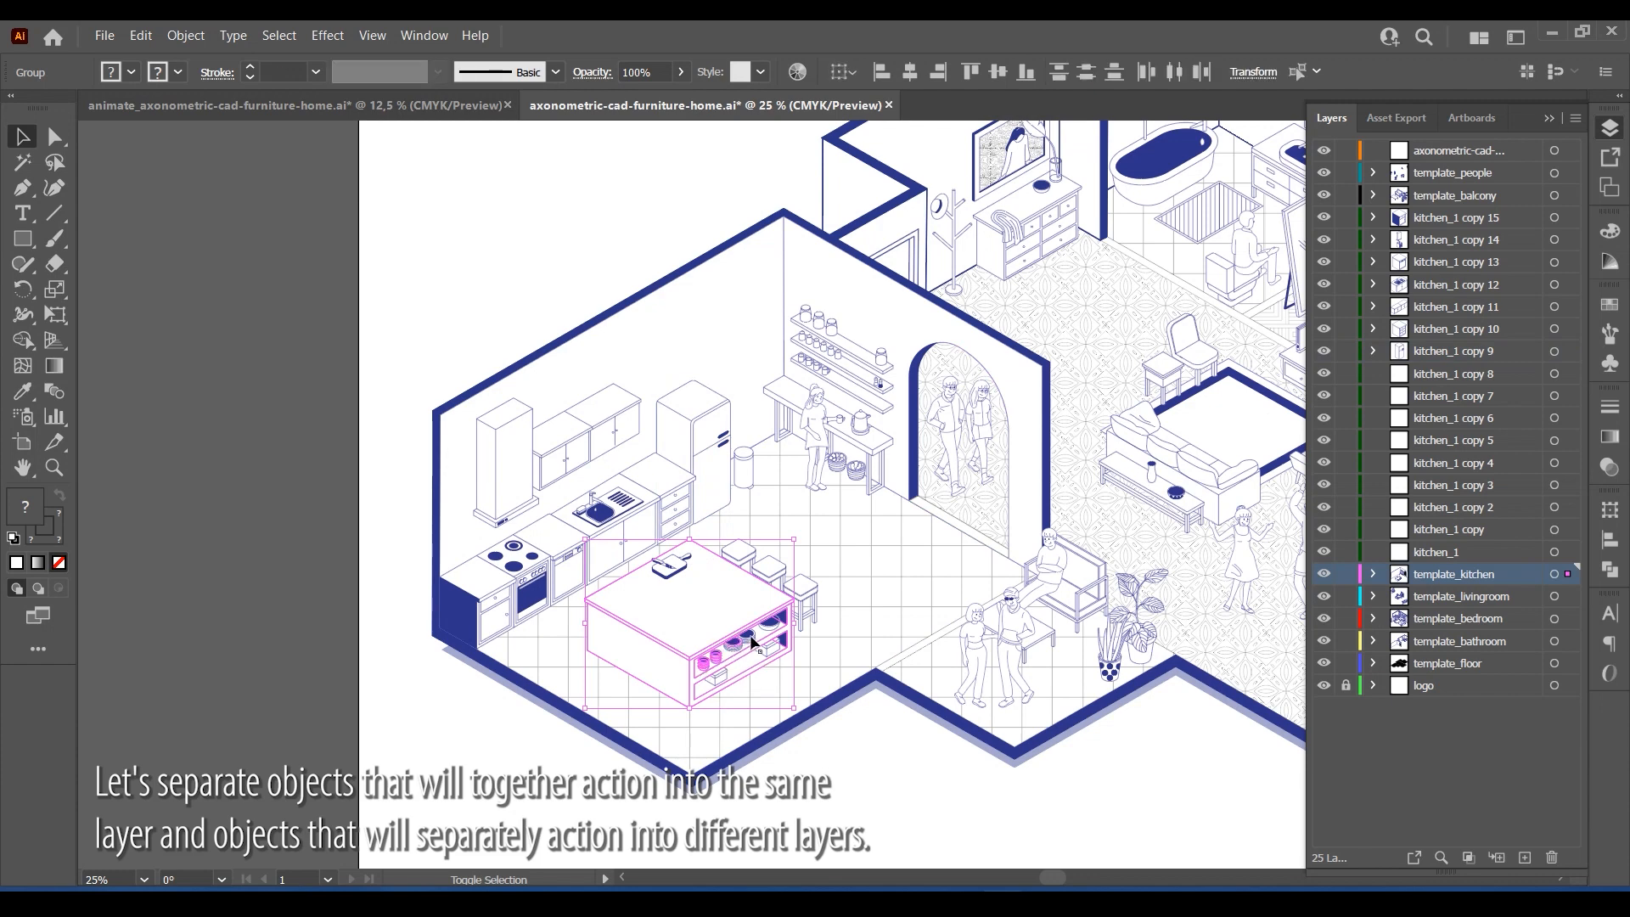
pyautogui.keyDown('shift'); pyautogui.click(690, 575); pyautogui.keyUp('shift')
pyautogui.moveTo(1568, 575); pyautogui.dragTo(1567, 374)
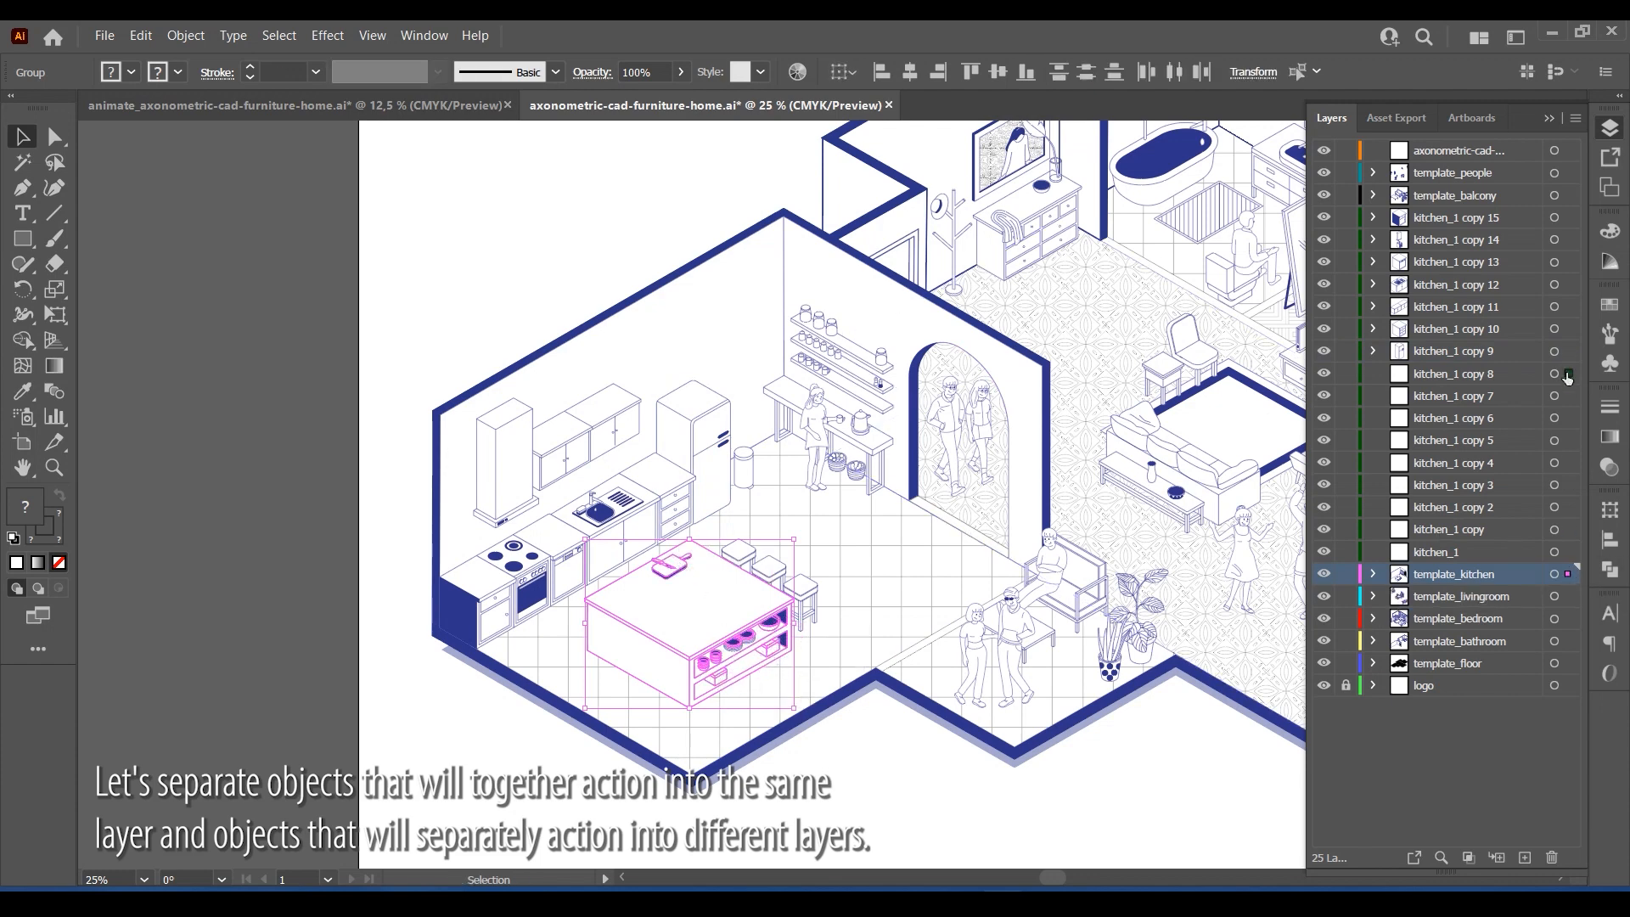
# Move the island stools onto kitchen_1 copy 7 and the worktable near the arch onto kitchen_1 copy 6.
pyautogui.click(739, 564)
pyautogui.click(739, 564)
pyautogui.moveTo(1567, 574); pyautogui.dragTo(1569, 417)
pyautogui.click(883, 454)
pyautogui.click(747, 465)
# Move the wall shelves with their jars onto kitchen_1 copy 5 and the bin beside the refrigerator onto kitchen_1 copy 4.
pyautogui.click(874, 357)
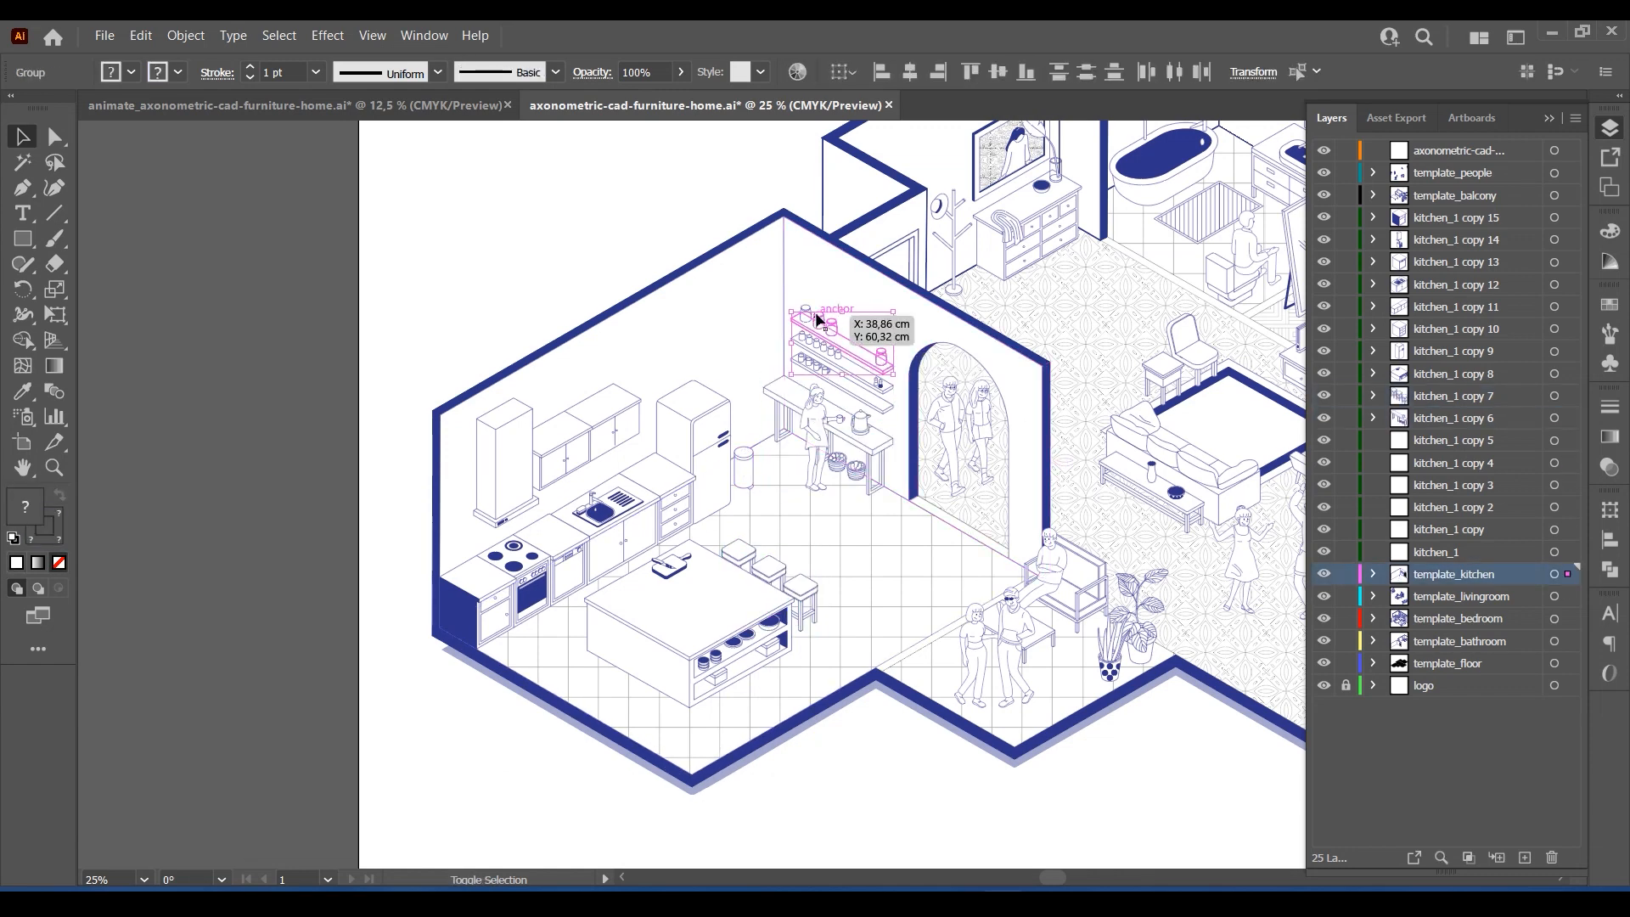
pyautogui.moveTo(820, 320); pyautogui.dragTo(845, 390)
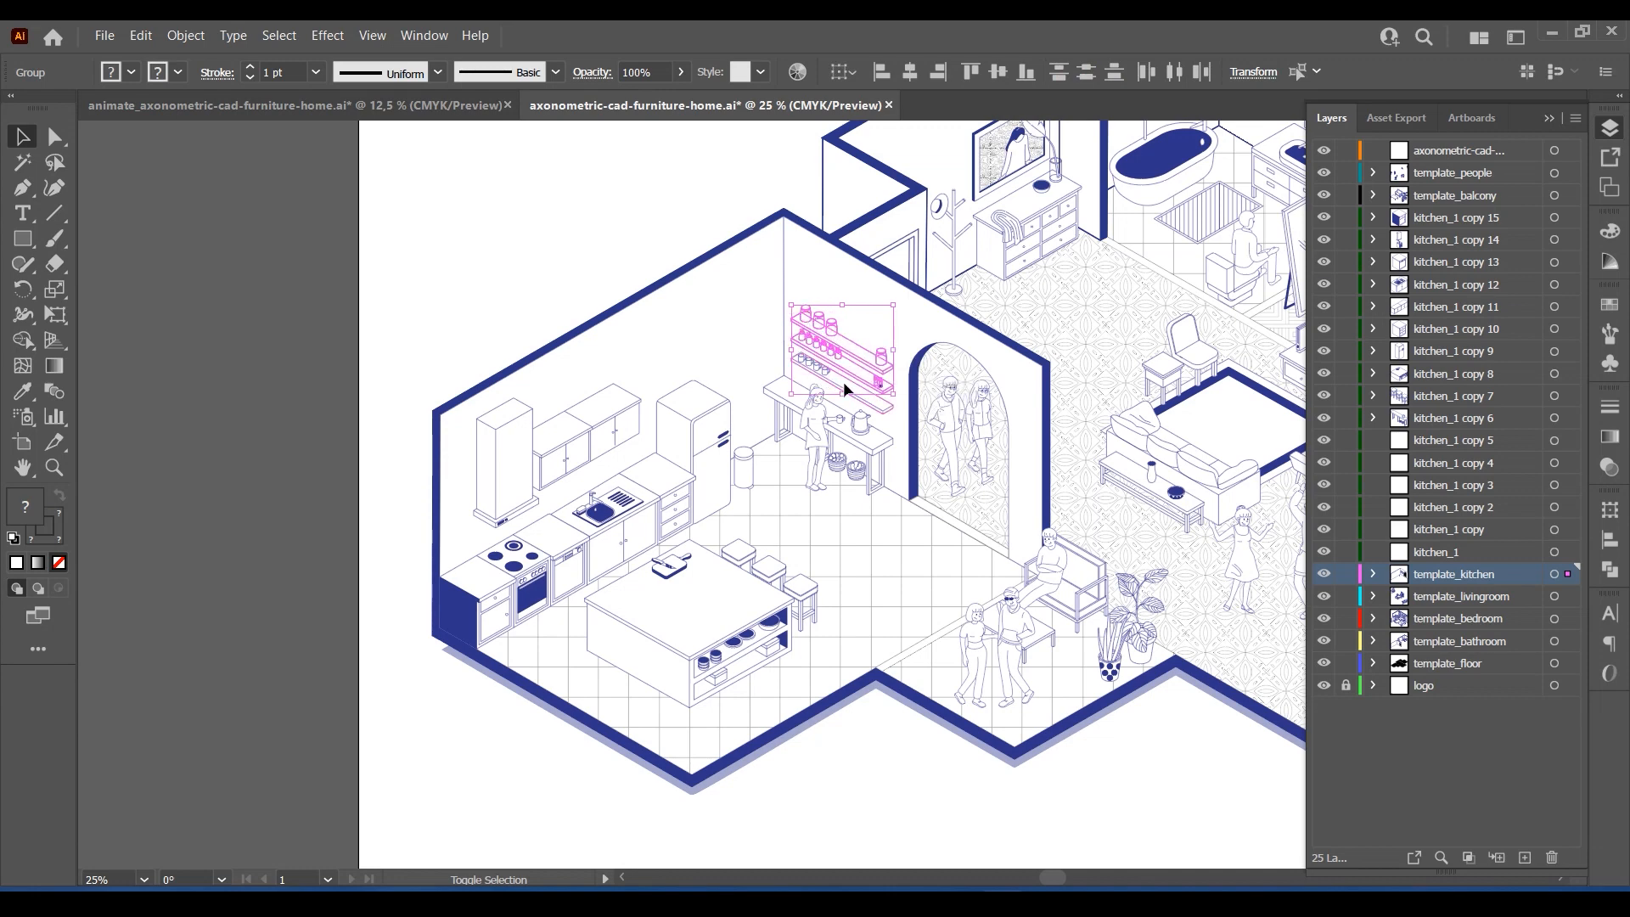
pyautogui.keyDown('shift'); pyautogui.click(845, 385); pyautogui.keyUp('shift')
pyautogui.moveTo(1555, 444); pyautogui.dragTo(1556, 441)
pyautogui.click(744, 467)
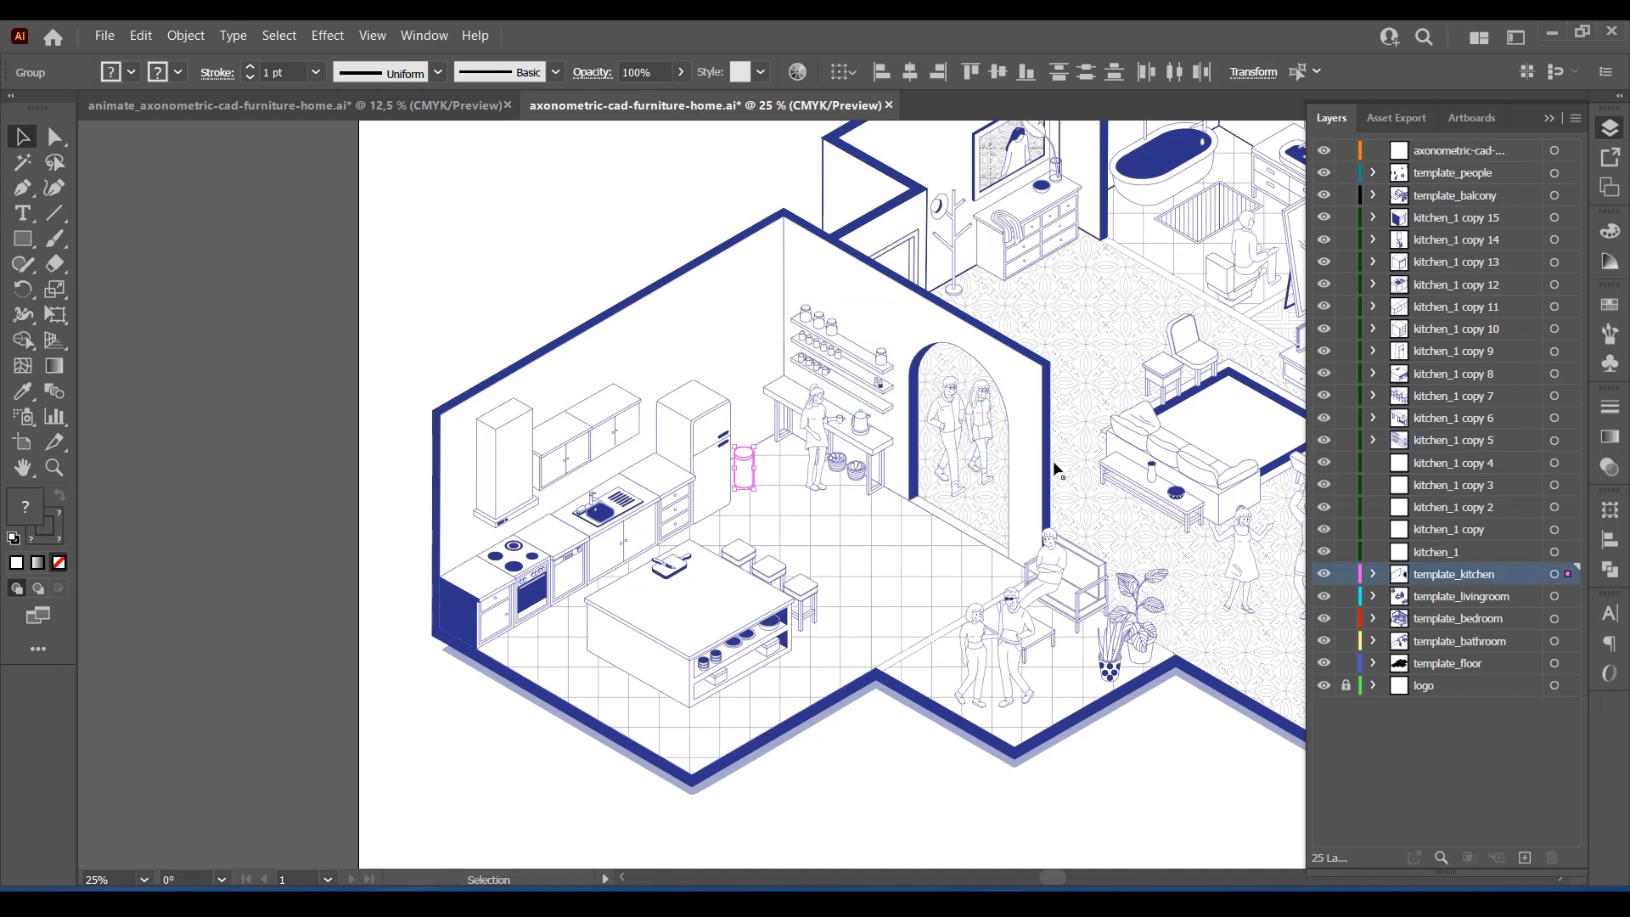
pyautogui.moveTo(1568, 574); pyautogui.dragTo(1569, 463)
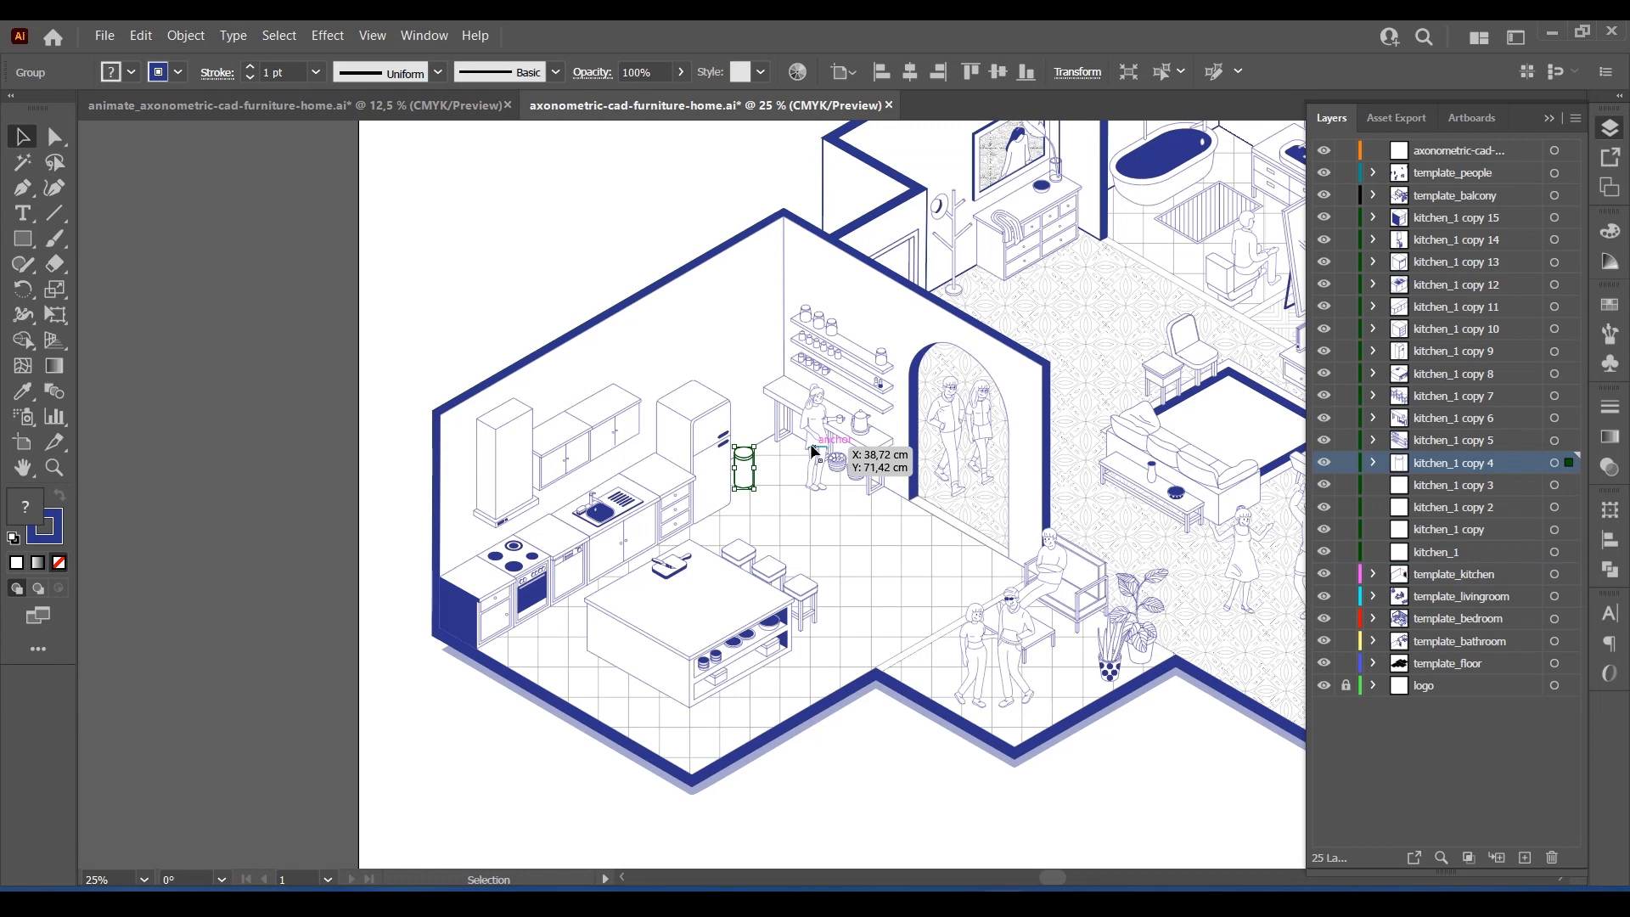
# Delete the empty layers kitchen_1 copy 3, kitchen_1 copy 2, kitchen_1 copy and kitchen_1.
pyautogui.click(1484, 486)
pyautogui.click(1553, 859)
pyautogui.click(1553, 858)
pyautogui.click(1553, 859)
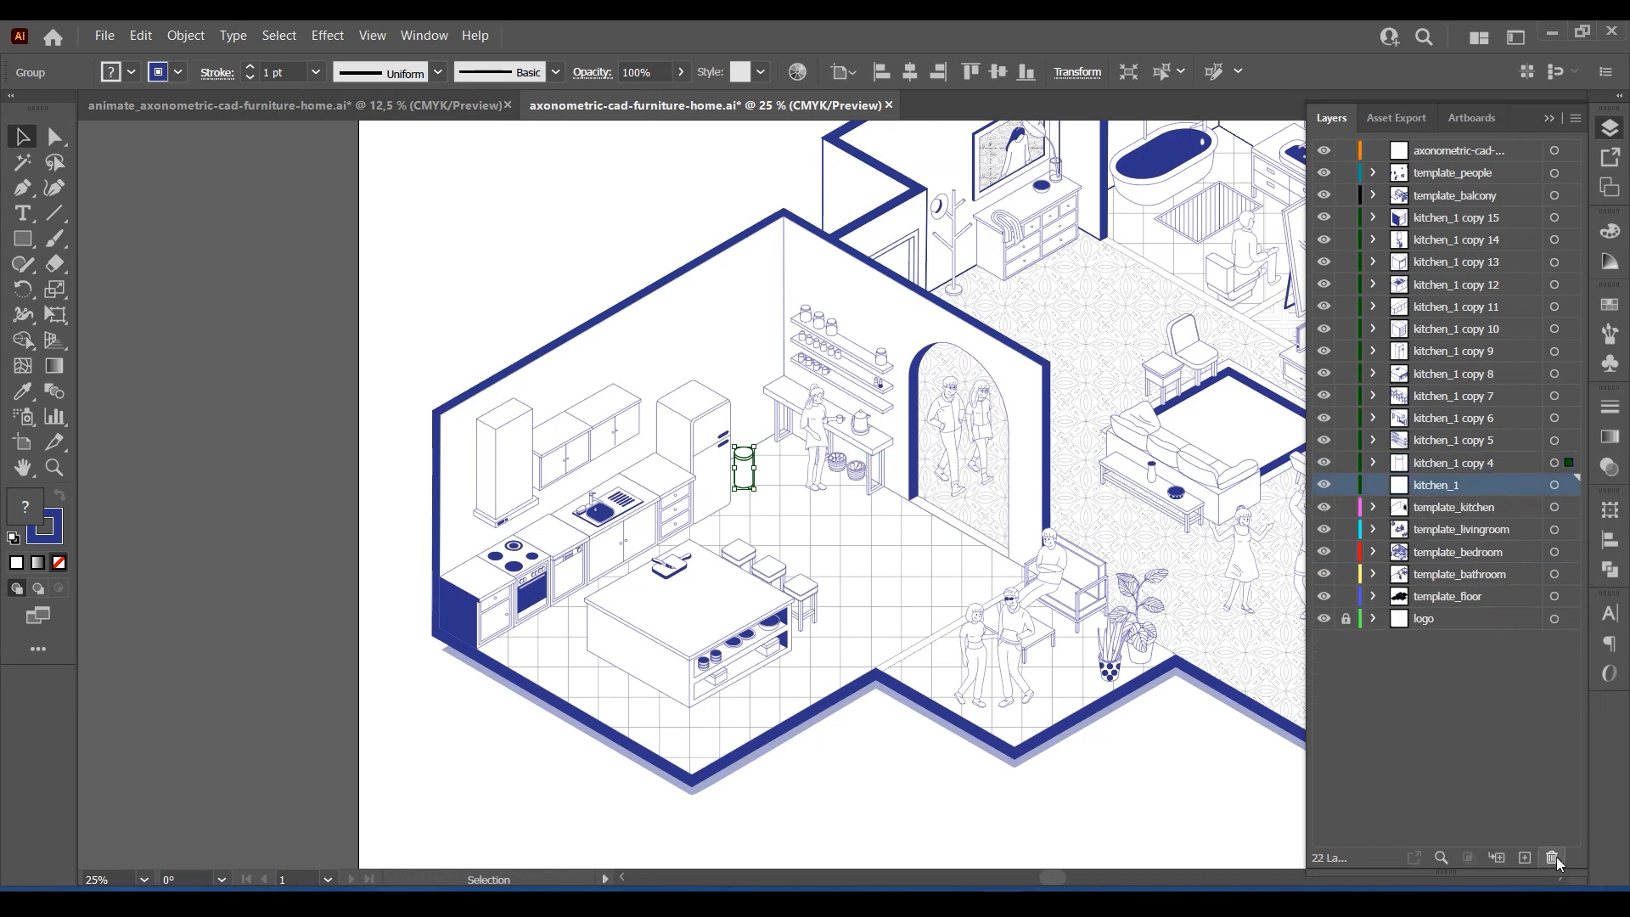
pyautogui.click(1555, 859)
pyautogui.click(549, 618)
# In After Effects, open the composition settings of ANİMATİON_axonometric-cad-furniture-home.
pyautogui.scroll(-2, 548, 618)
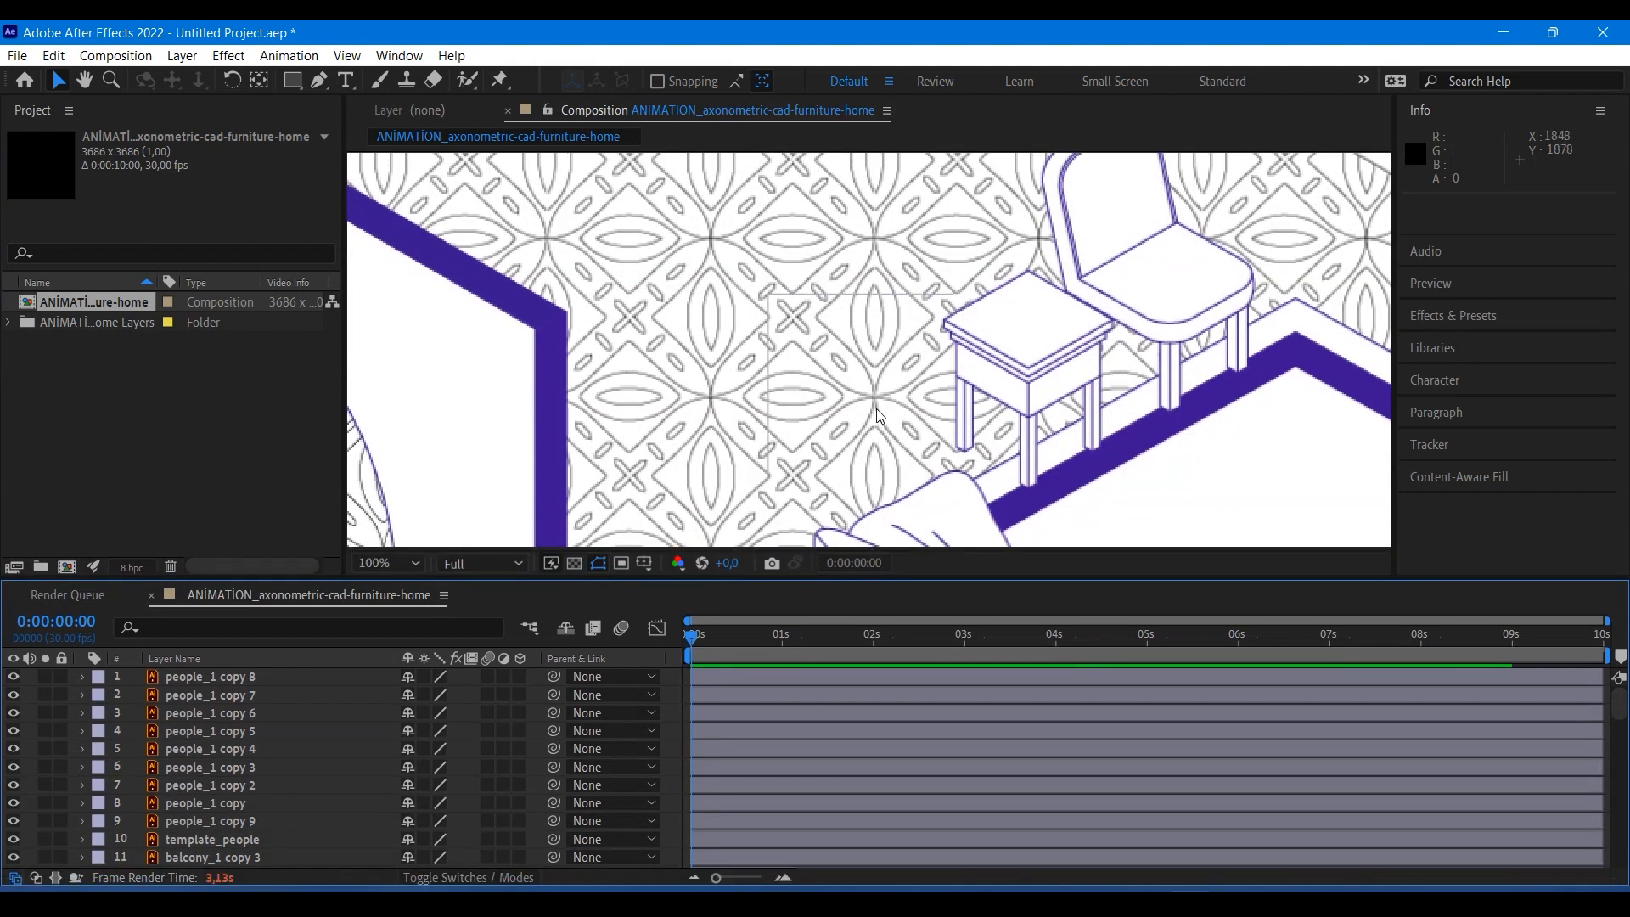
pyautogui.scroll(-5, 880, 416)
pyautogui.scroll(-3, 877, 412)
pyautogui.scroll(4, 877, 399)
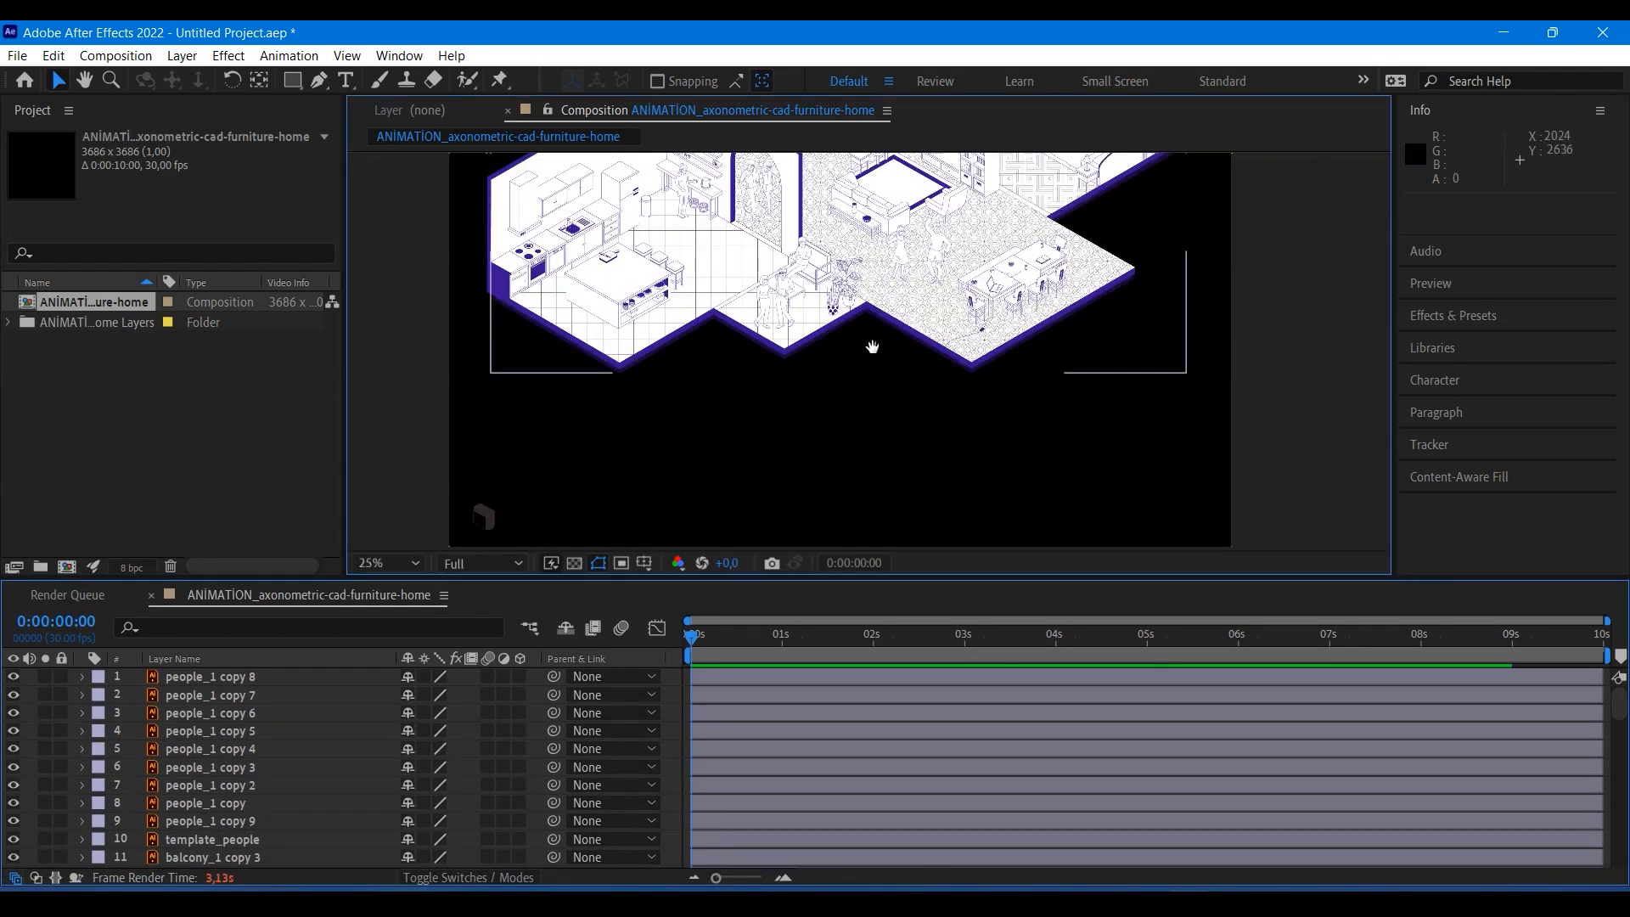
pyautogui.scroll(-2, 892, 448)
pyautogui.scroll(3, 891, 448)
pyautogui.scroll(-3, 891, 448)
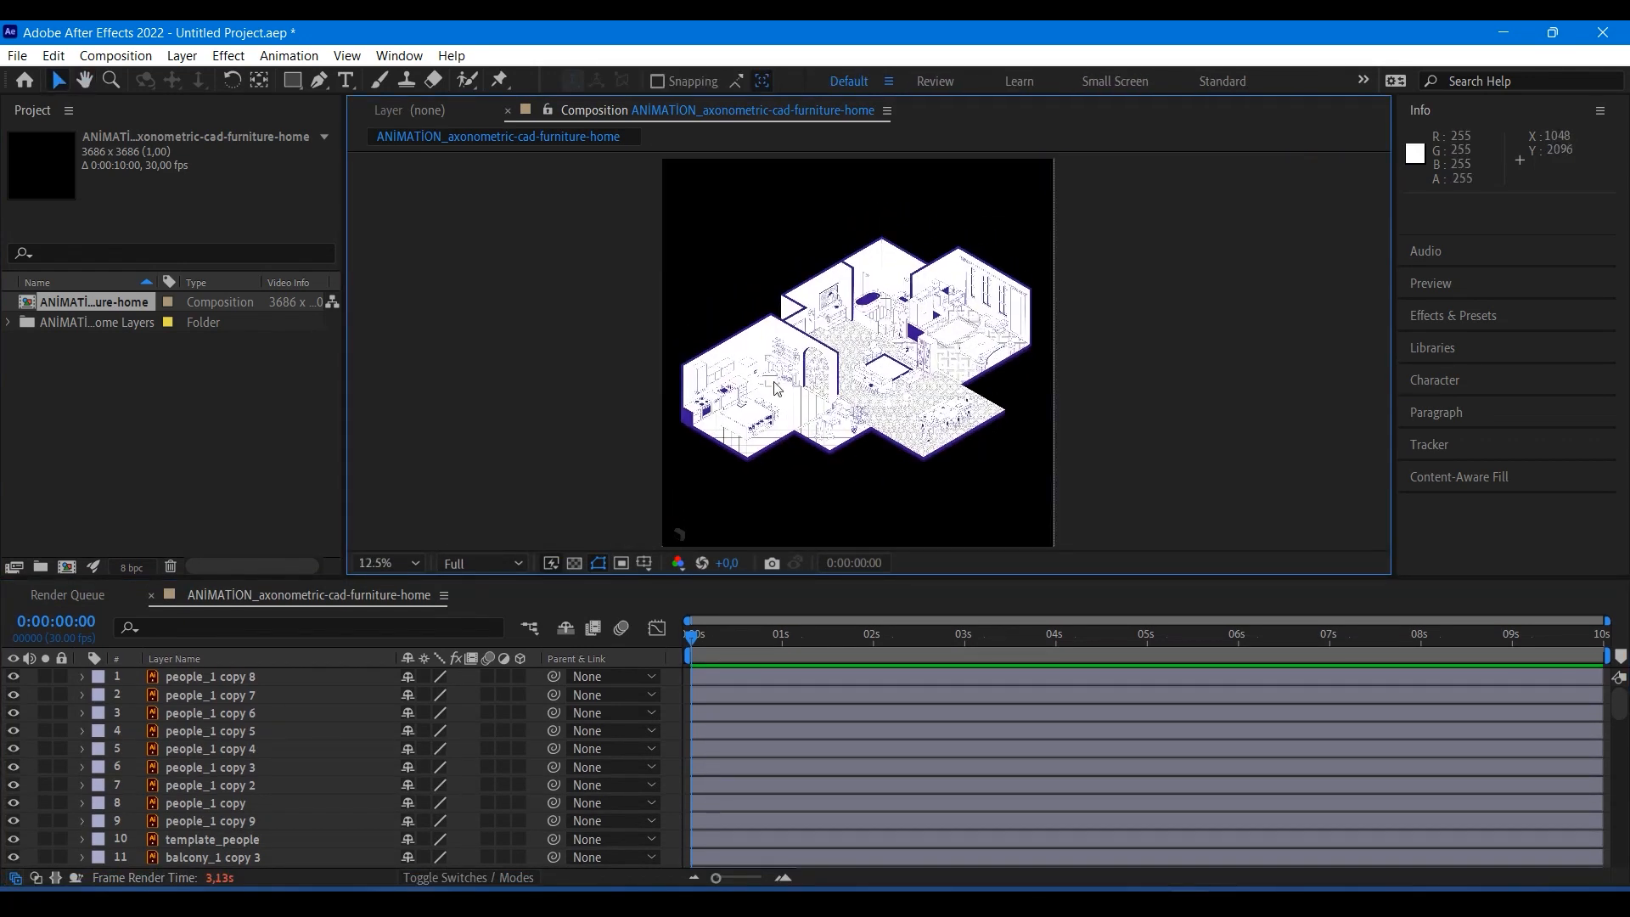
pyautogui.rightClick(126, 303)
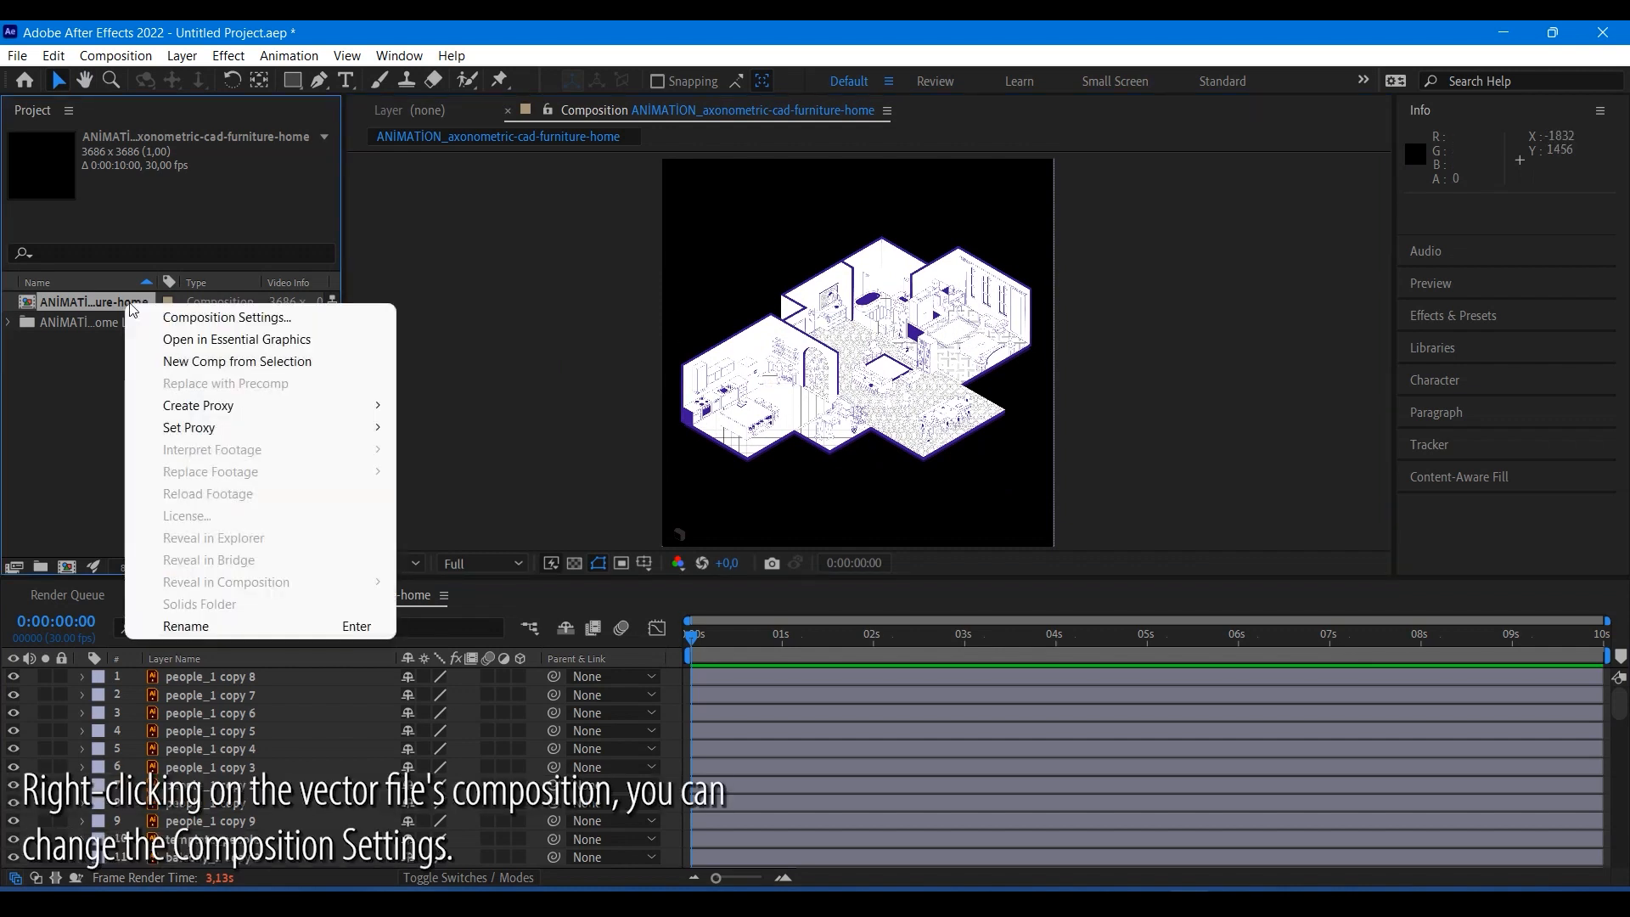
pyautogui.click(202, 321)
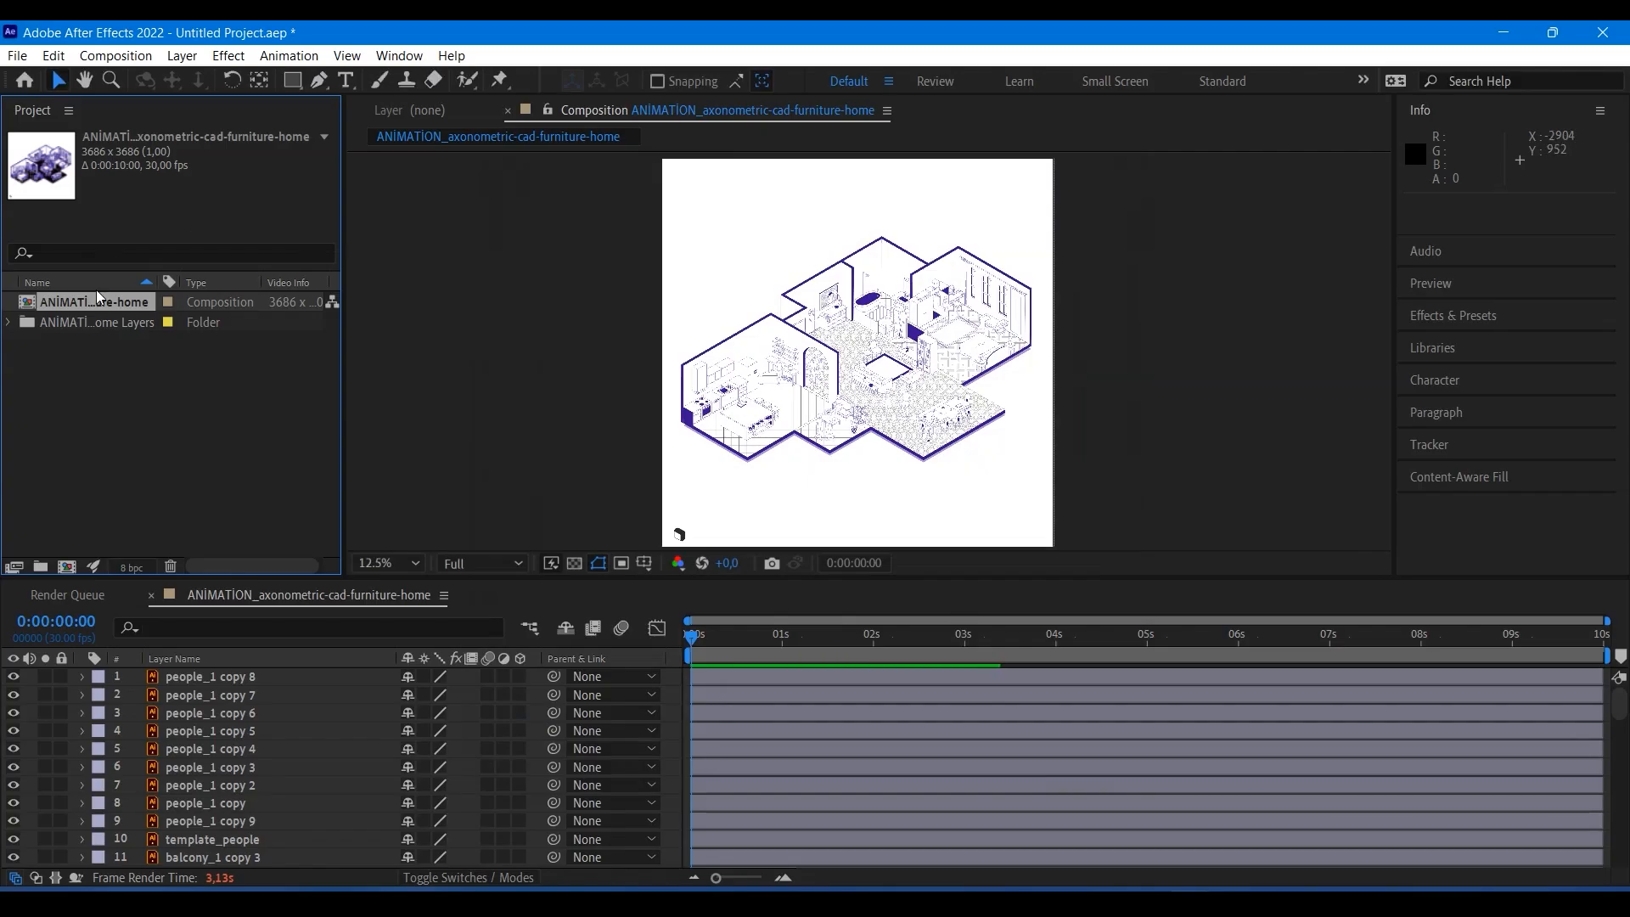
# Resize the furniture-home composition to 1080 x 1080 px with the aspect ratio locked to 1:1.
pyautogui.rightClick(96, 303)
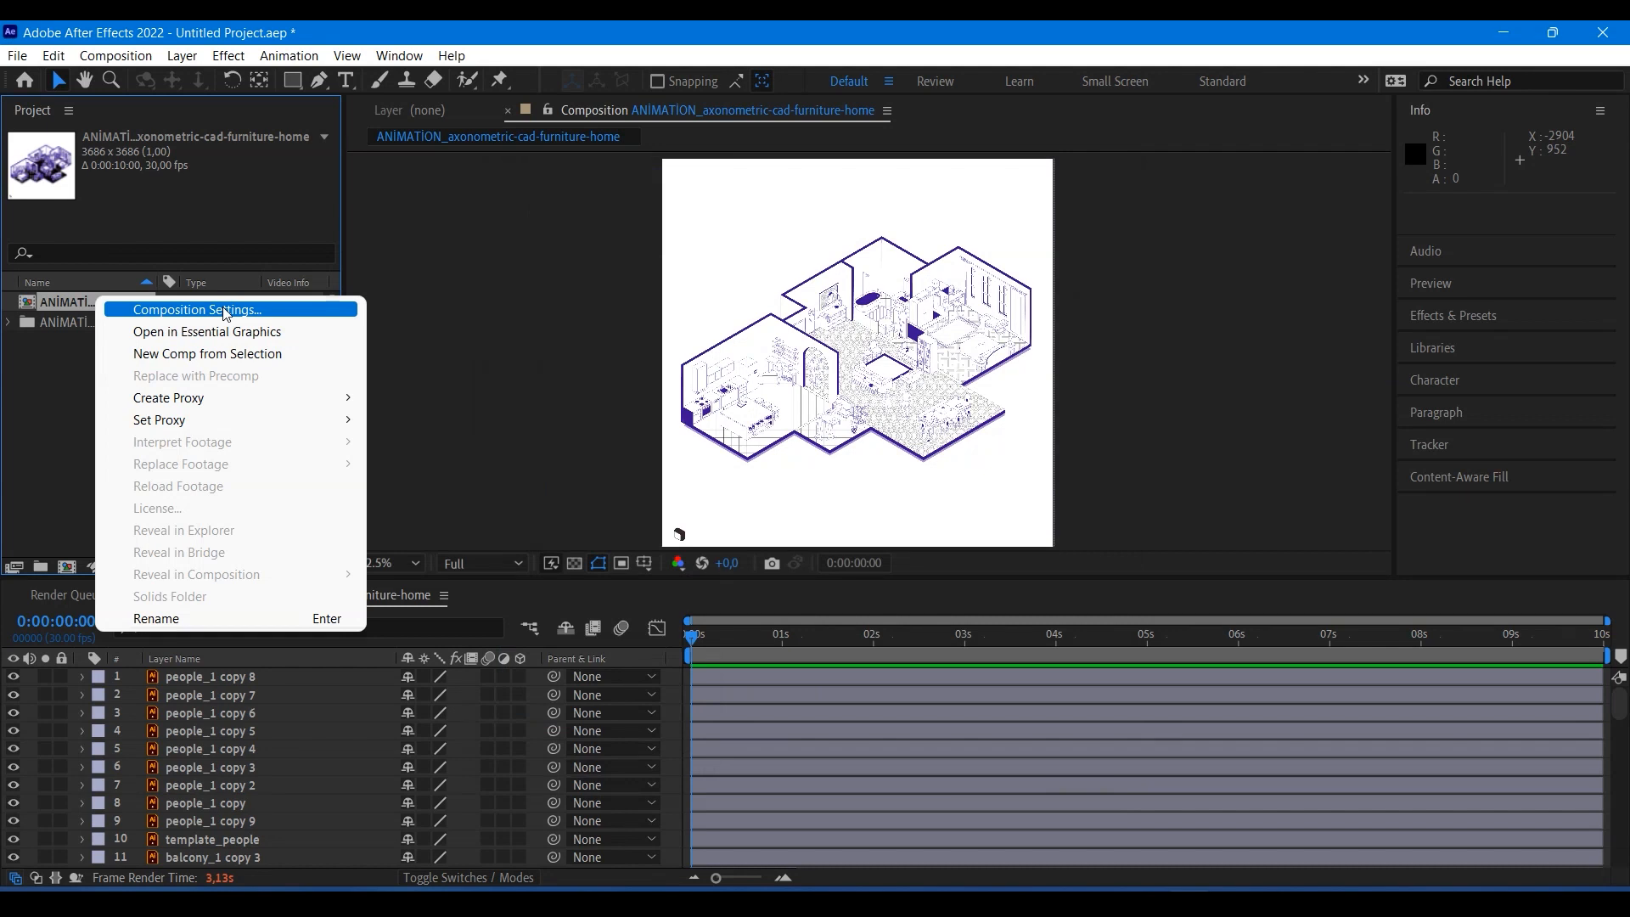
pyautogui.click(226, 311)
pyautogui.press('Tab')
pyautogui.write('1080')
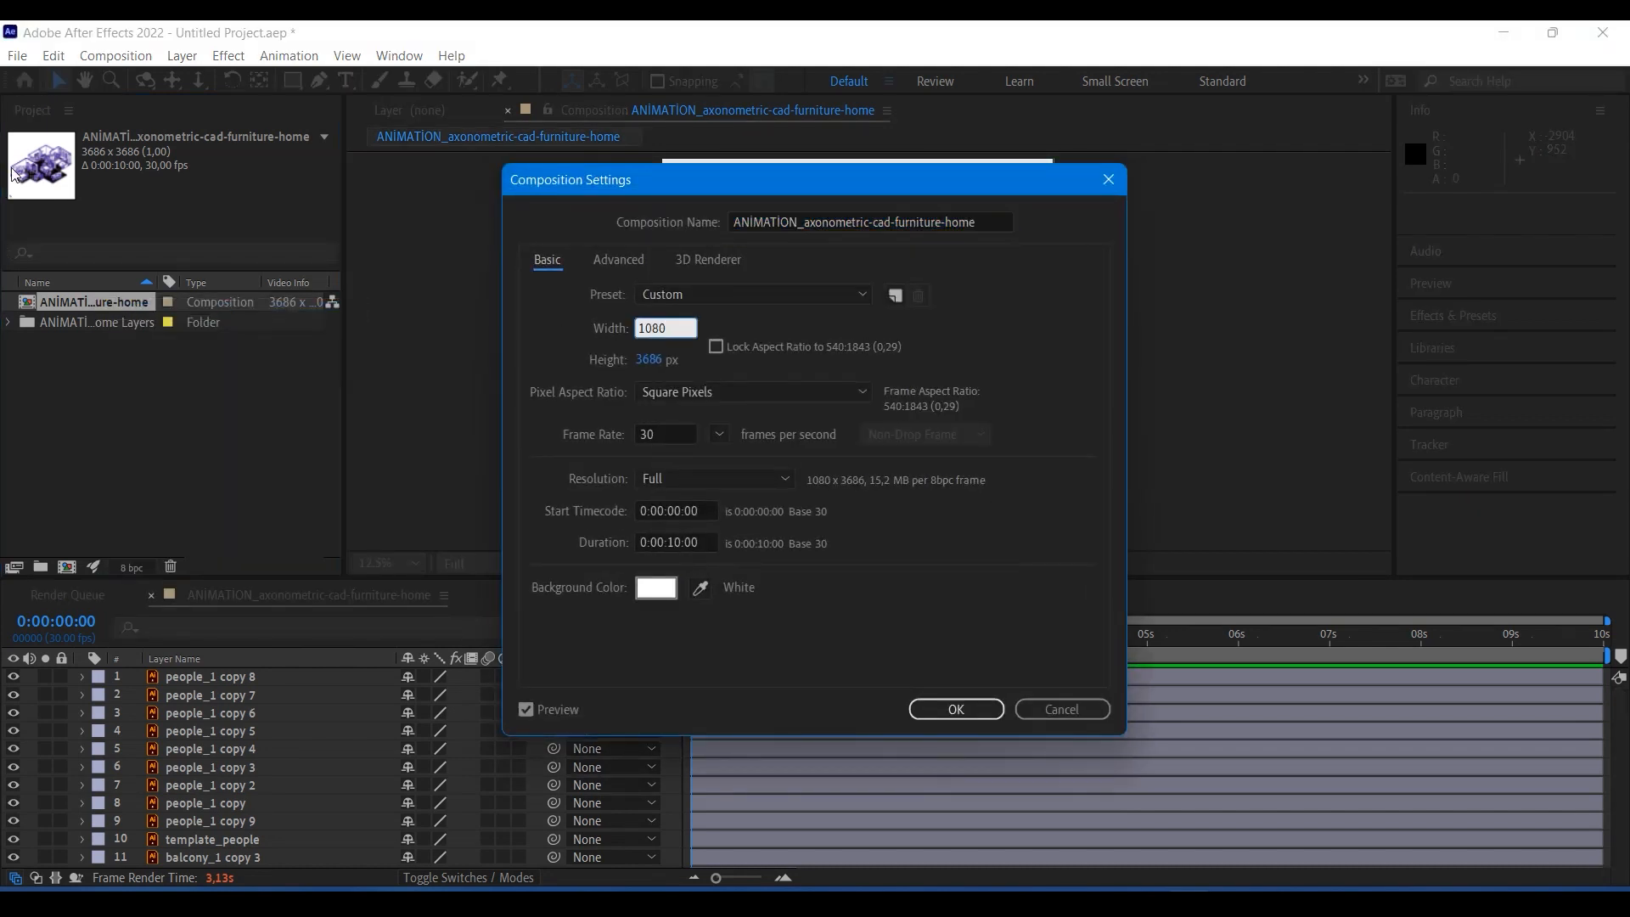
pyautogui.hotkey('ctrl', 'z')
pyautogui.click(717, 347)
pyautogui.click(651, 329)
pyautogui.write('1080')
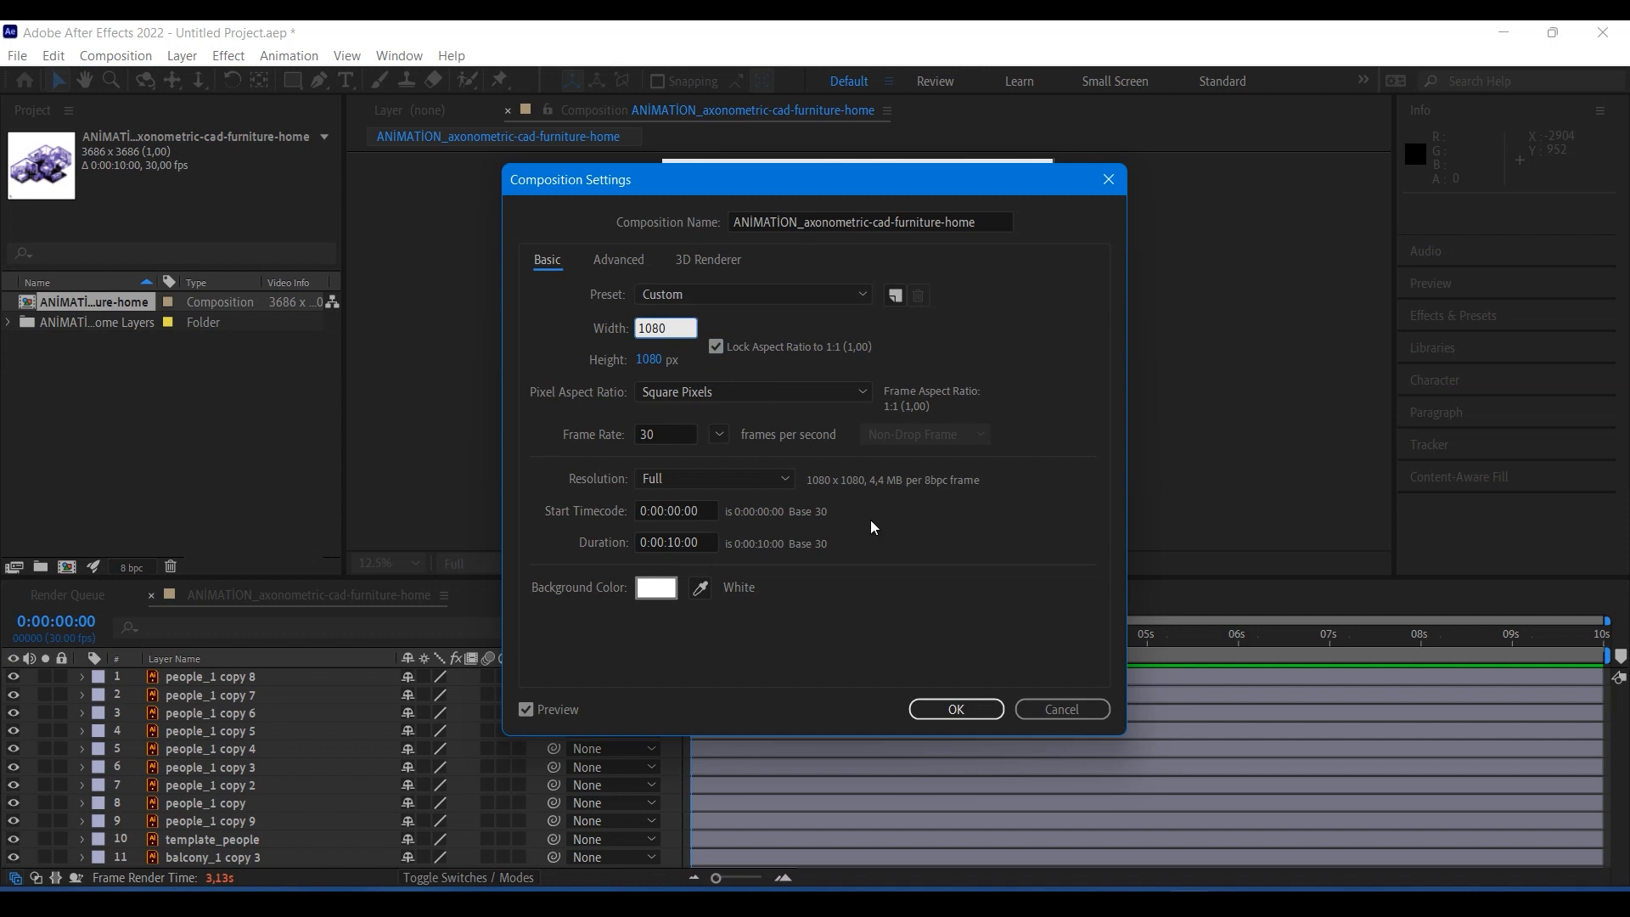
pyautogui.click(956, 709)
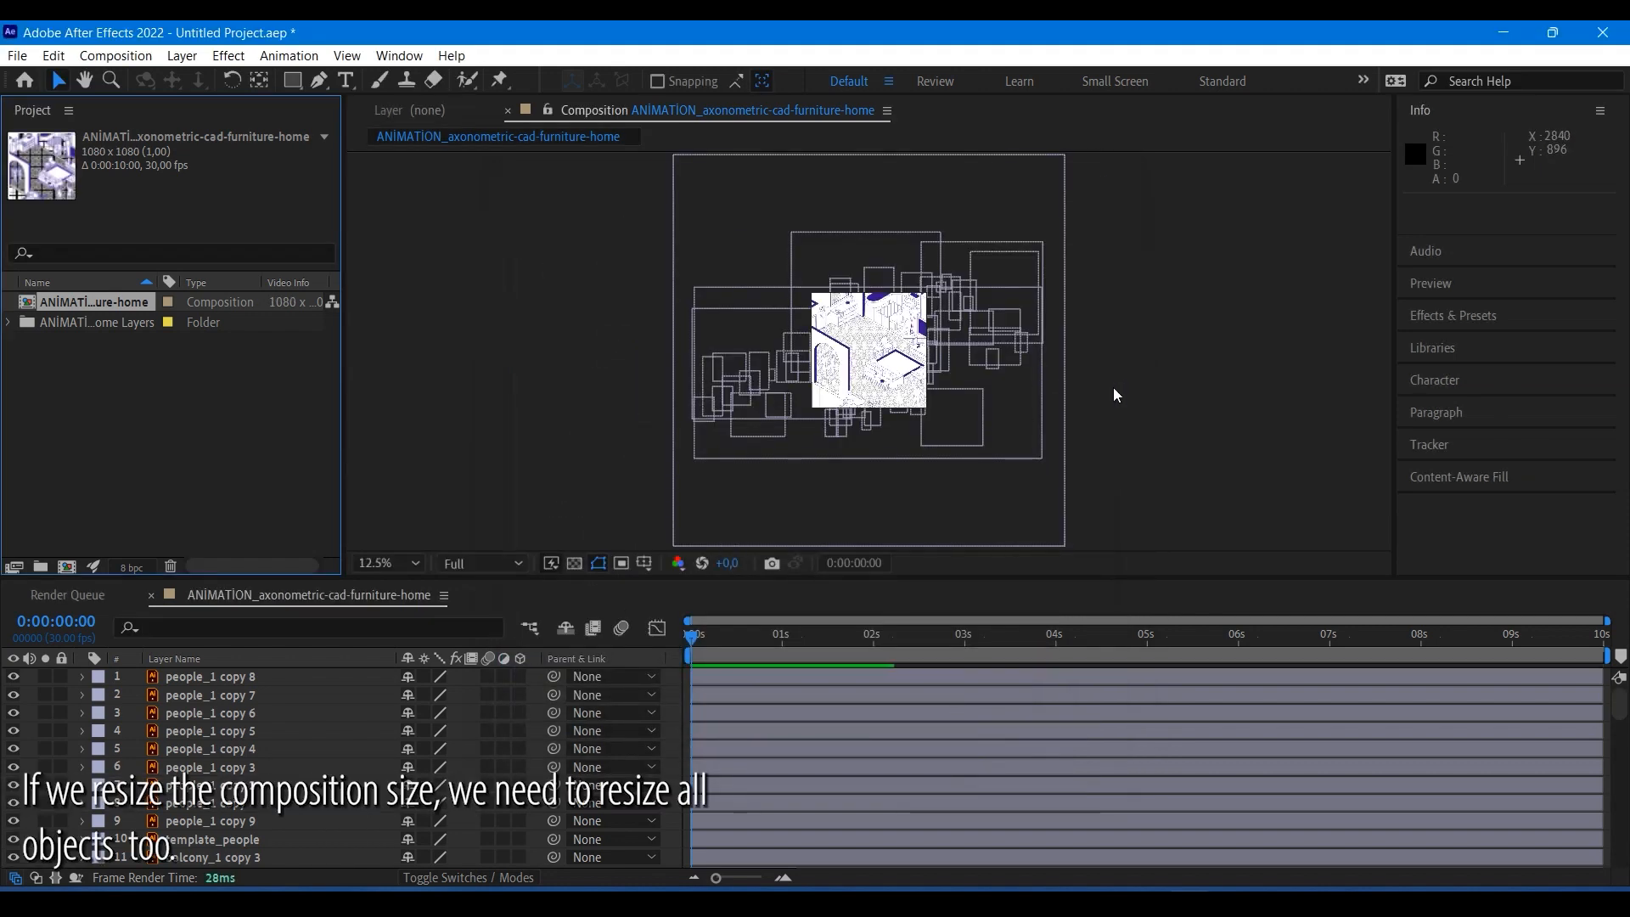
# Add a null object to the composition.
pyautogui.rightClick(137, 677)
pyautogui.moveTo(269, 429)
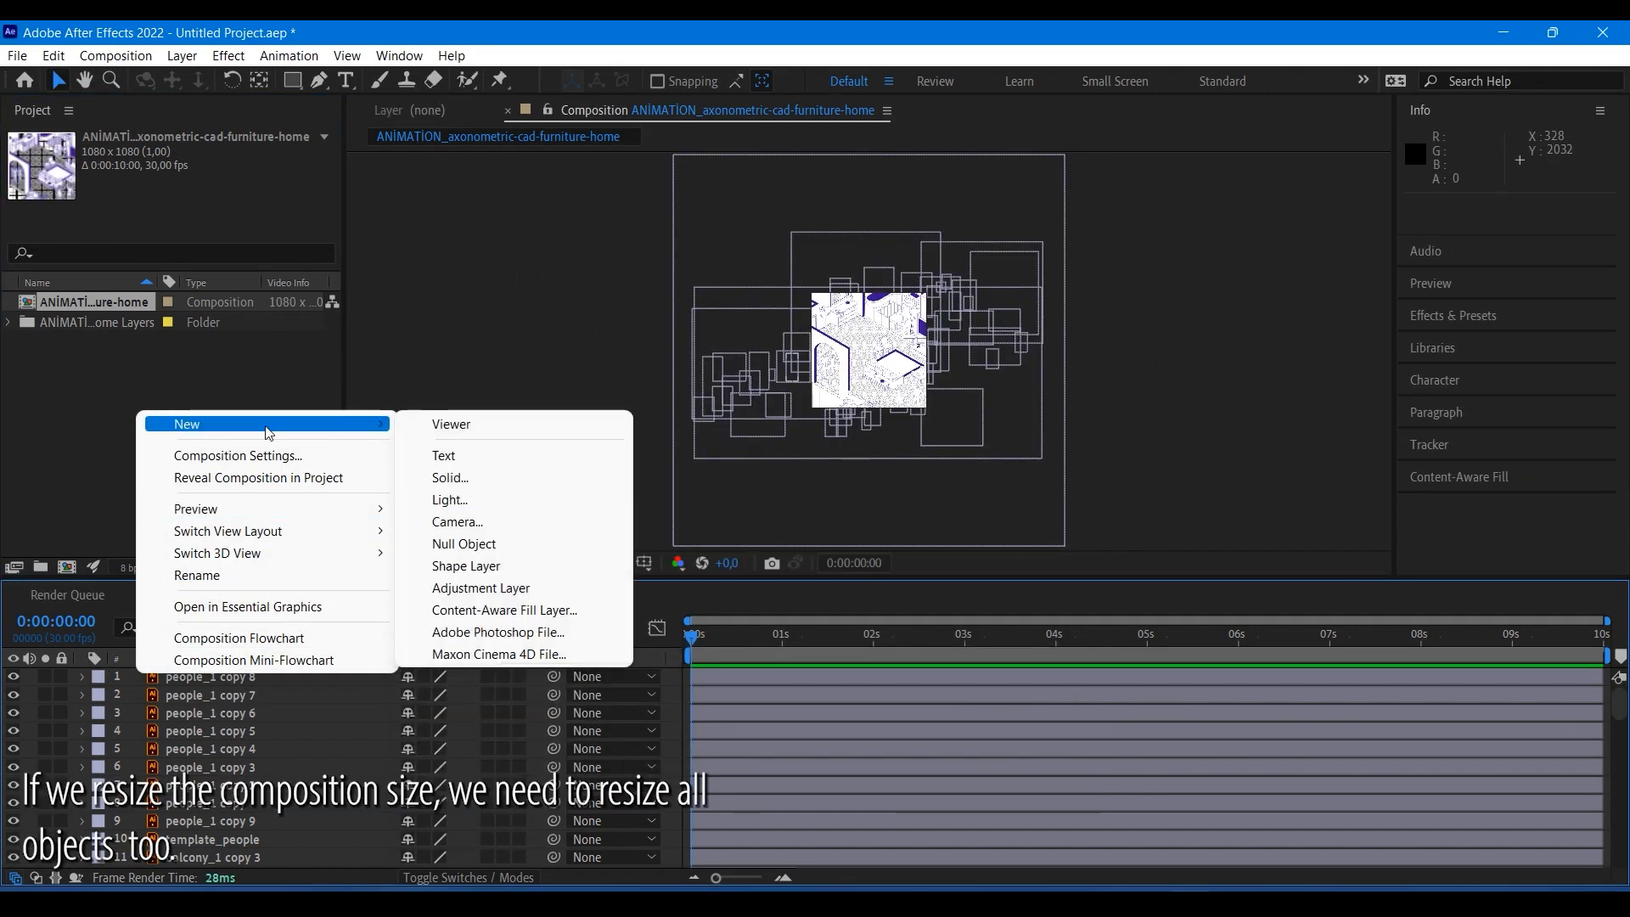
pyautogui.click(465, 544)
# Parent all artwork layers to the null object and scale the null down so the house fits the composition.
pyautogui.moveTo(554, 695); pyautogui.dragTo(314, 675)
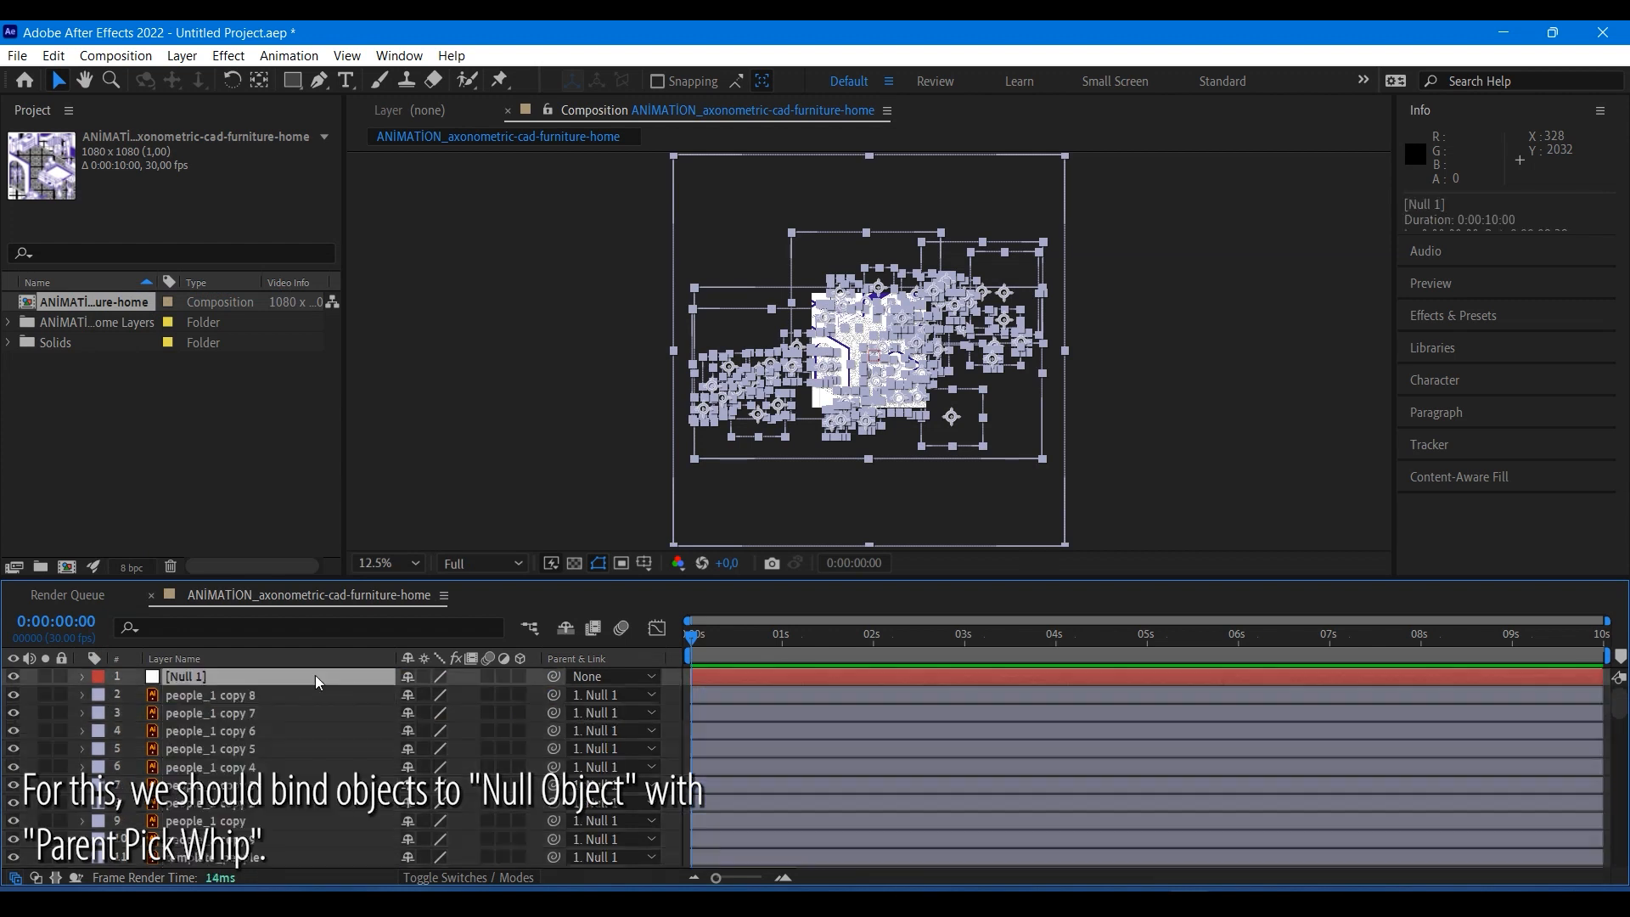
pyautogui.press('s')
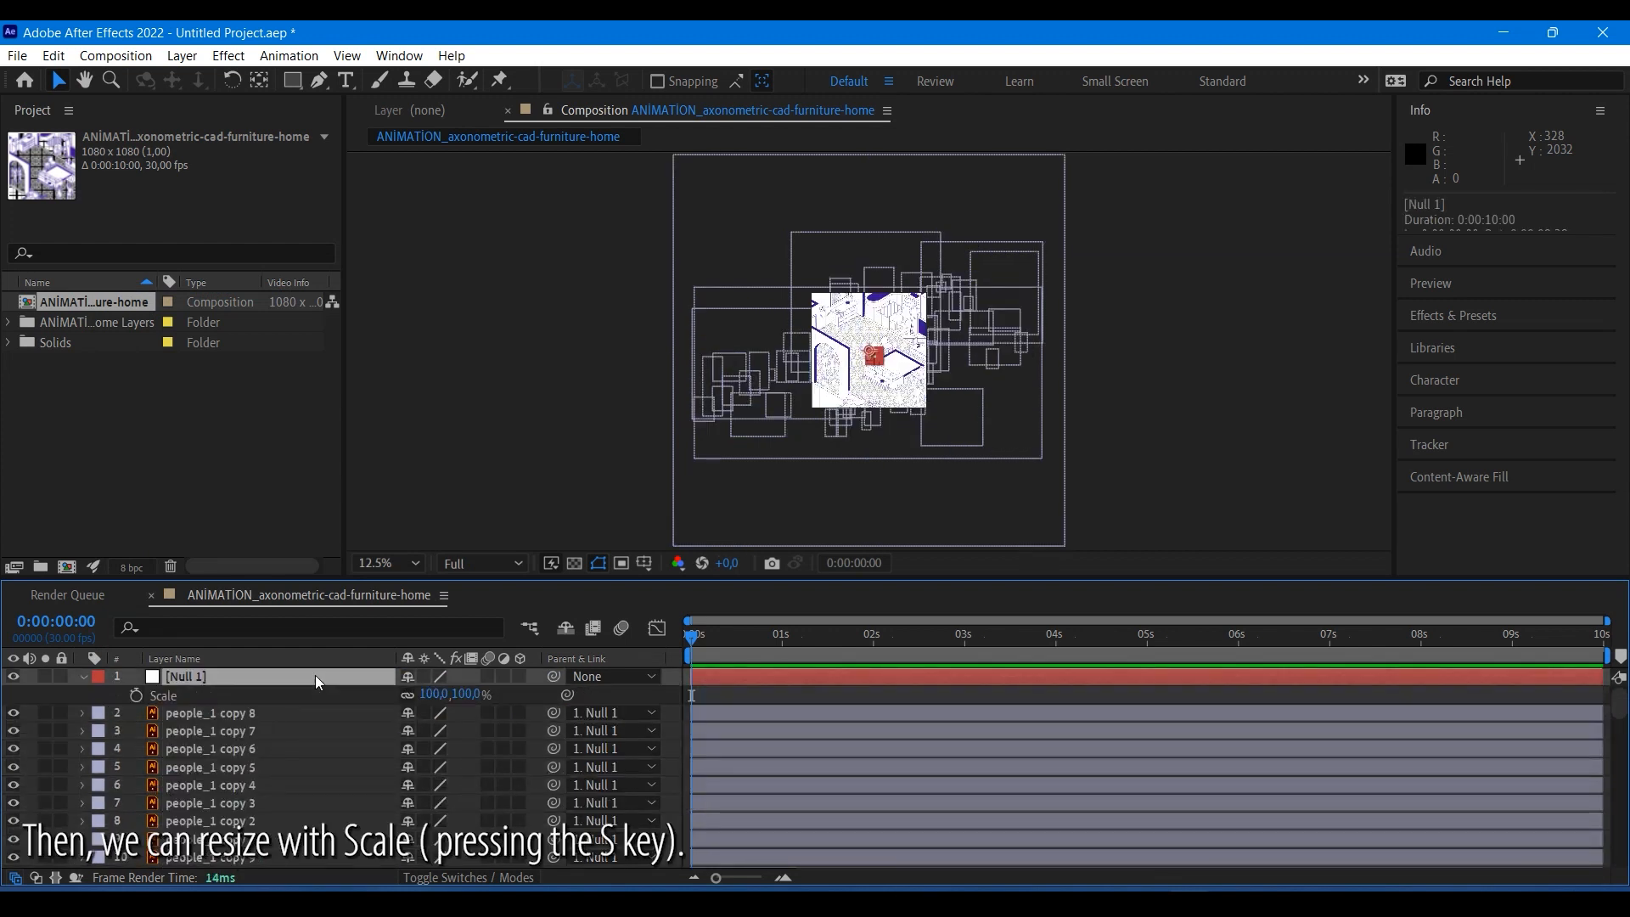
pyautogui.moveTo(431, 694); pyautogui.dragTo(352, 690)
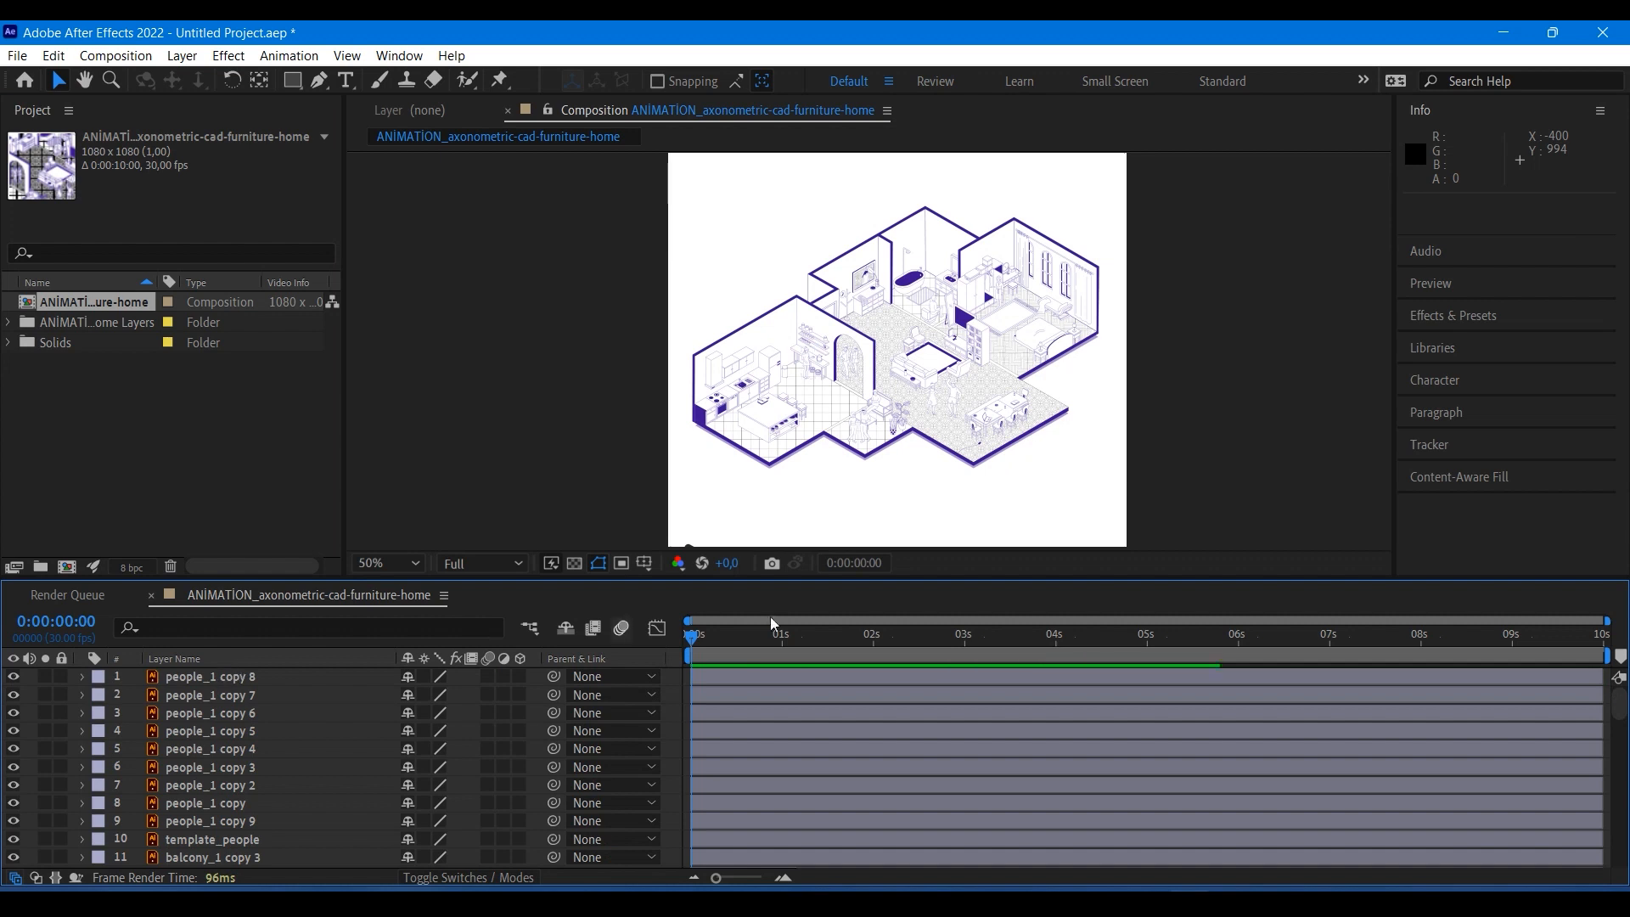
# Give the layers from people_1 copy 8 to template_people the Red label color.
pyautogui.click(195, 679)
pyautogui.keyDown('shift'); pyautogui.click(226, 841); pyautogui.keyUp('shift')
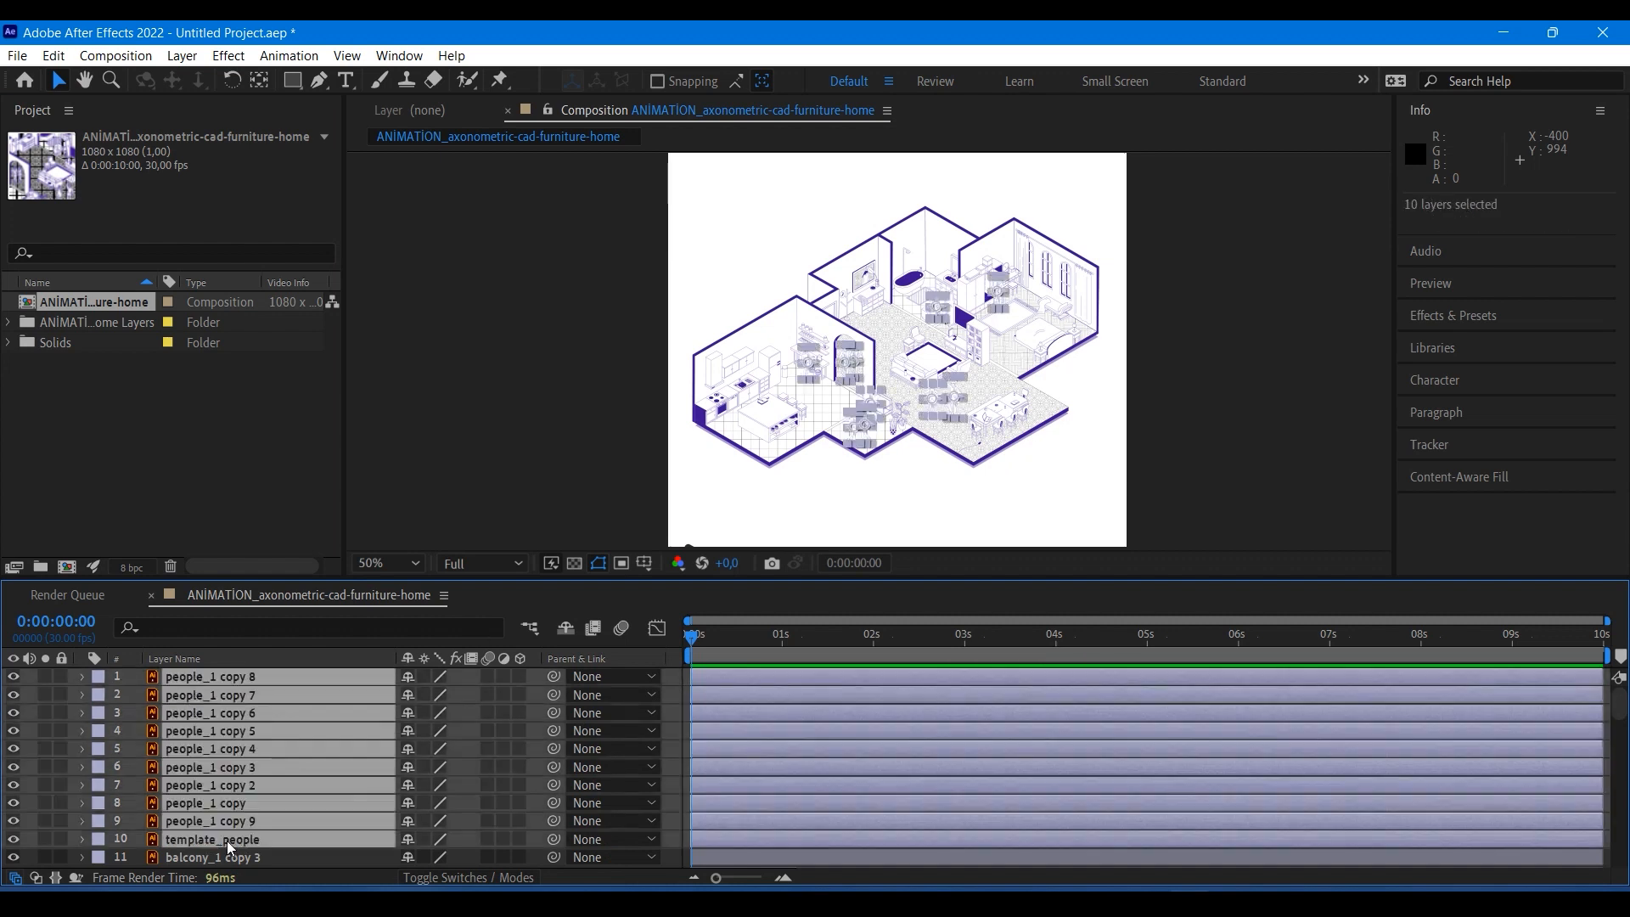
pyautogui.click(100, 682)
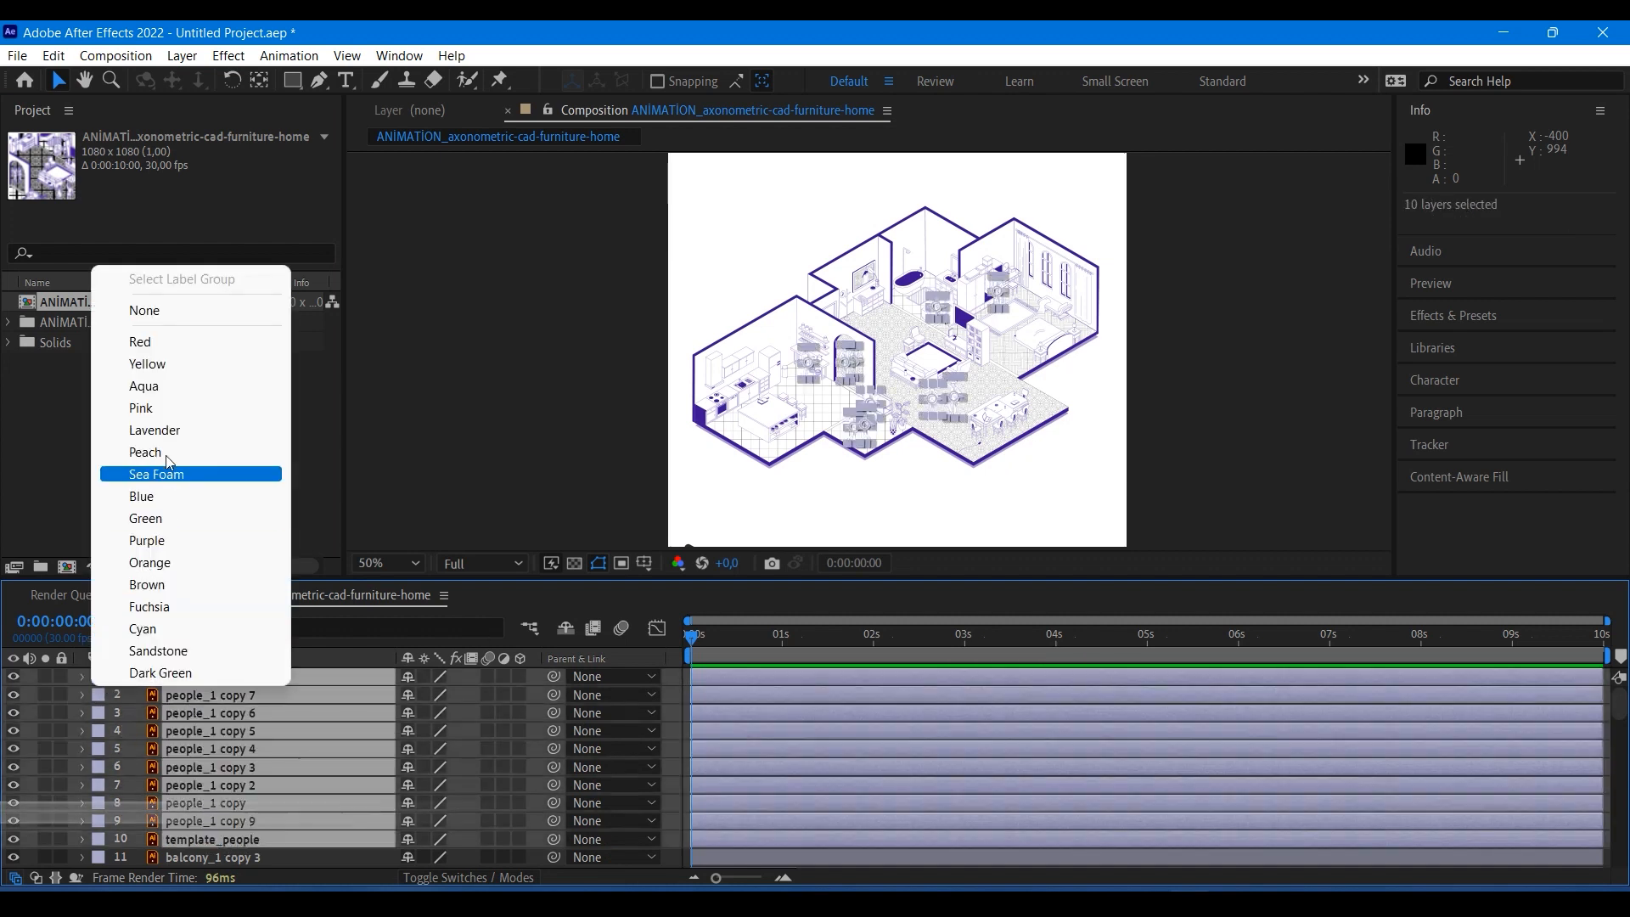
pyautogui.click(172, 332)
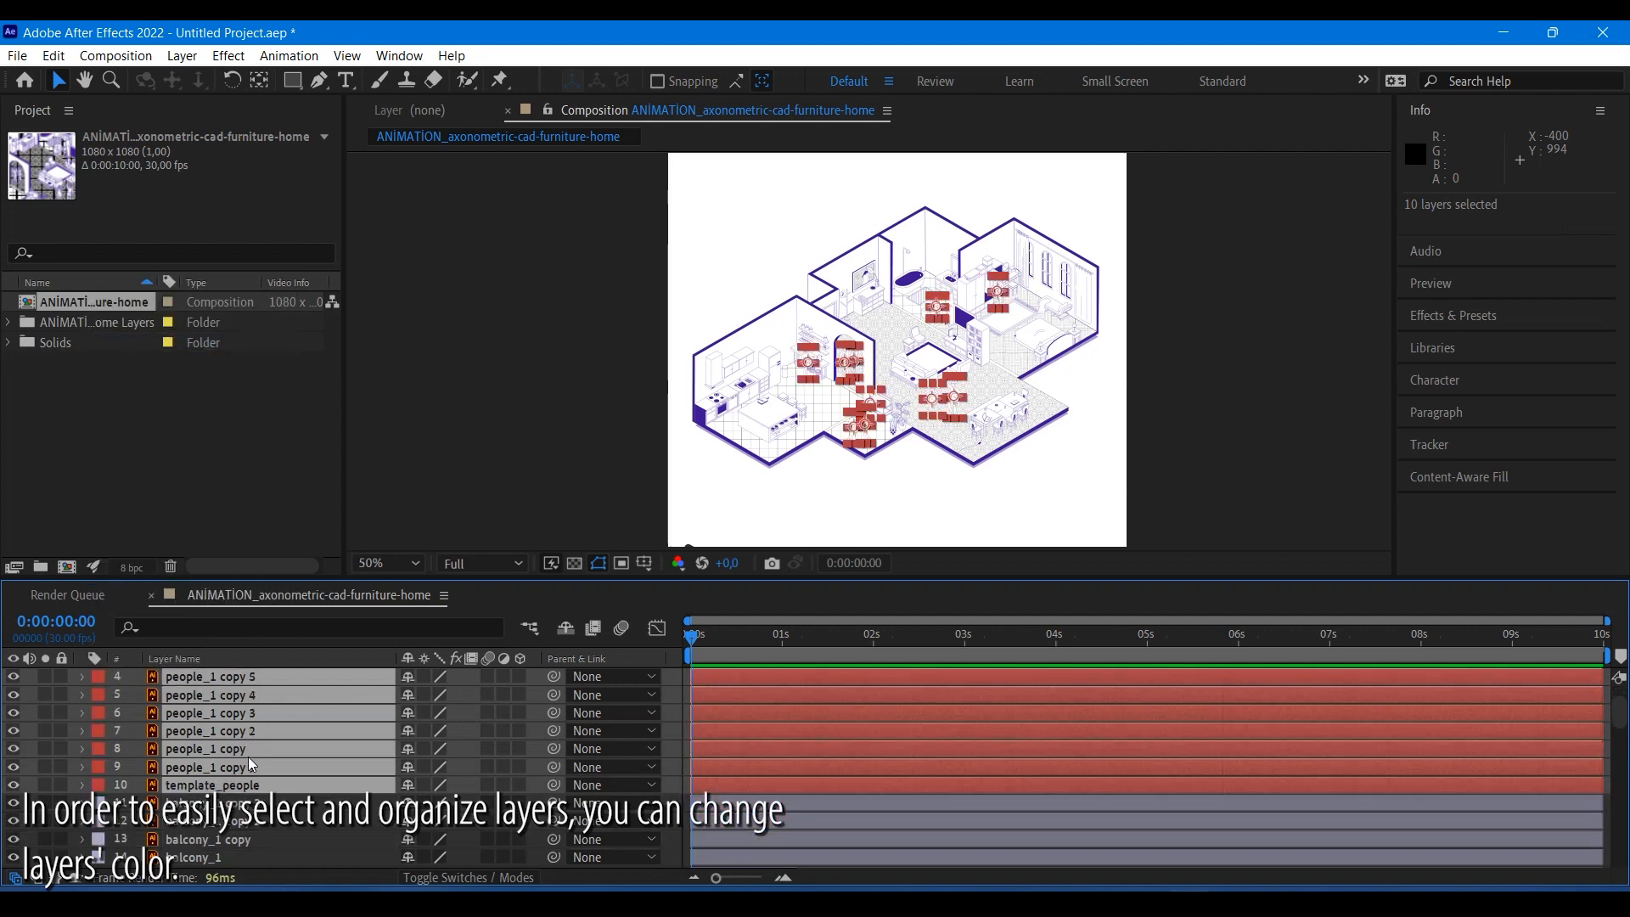
# Give the layers from balcony_1 copy 3 to balcony_1 the Yellow label color.
pyautogui.scroll(-3, 248, 757)
pyautogui.click(239, 693)
pyautogui.keyDown('shift'); pyautogui.click(231, 755); pyautogui.keyUp('shift')
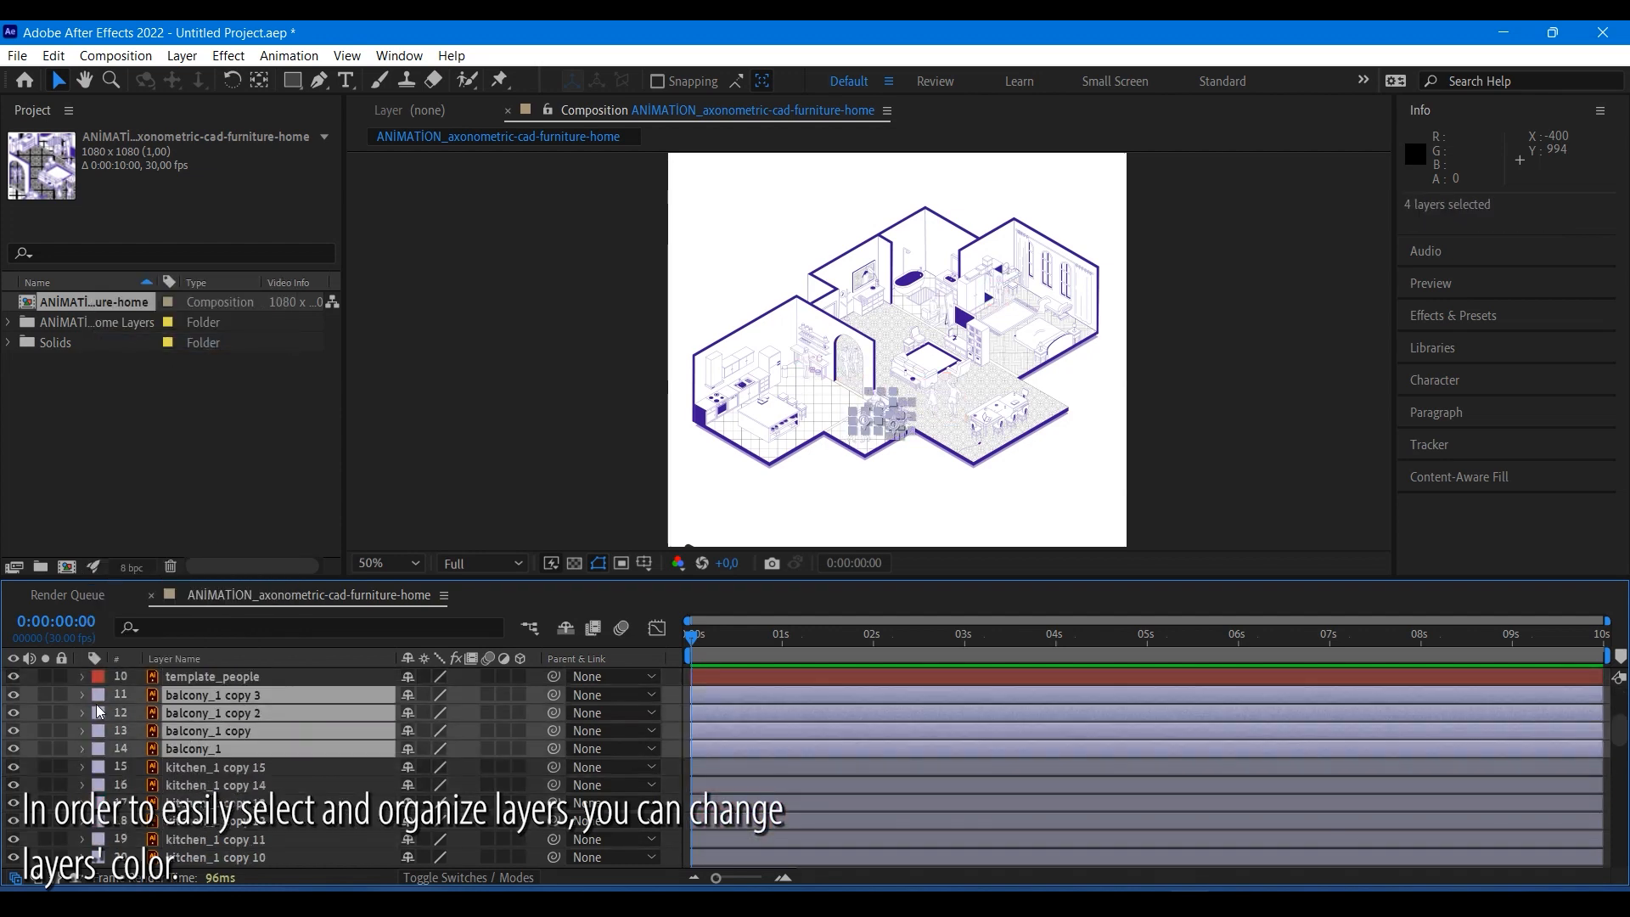
pyautogui.click(99, 713)
pyautogui.click(170, 386)
# Label the layers from kitchen_1 copy 15 to kitchen_1 copy 4 Aqua and the (S)kitchen layer Peach.
pyautogui.click(225, 771)
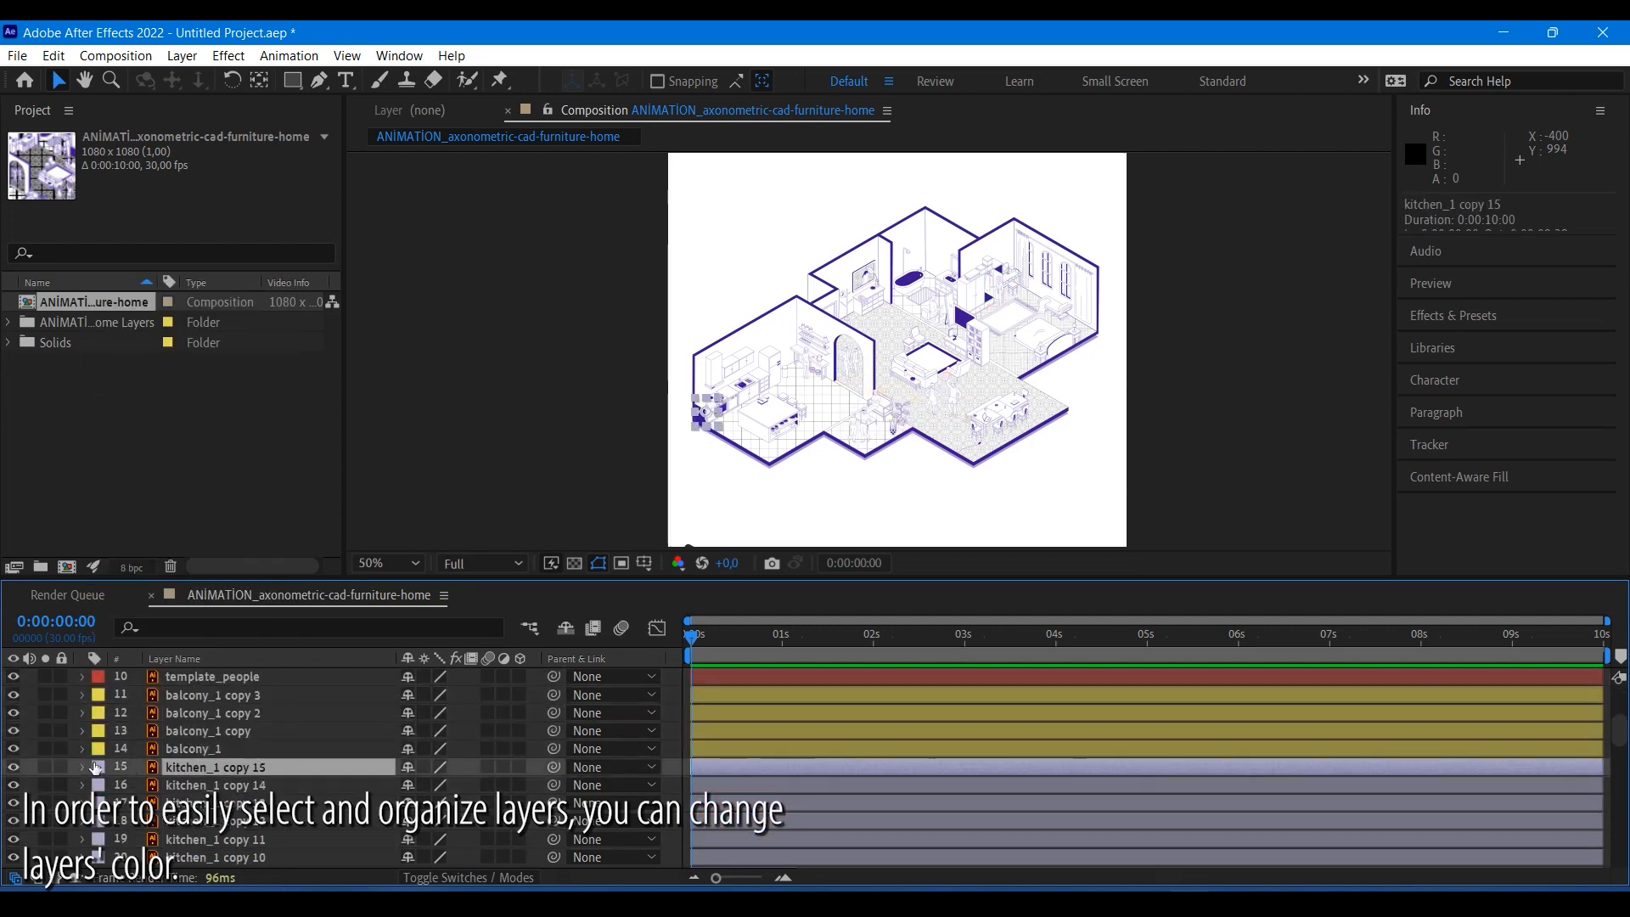
pyautogui.scroll(-4, 96, 767)
pyautogui.keyDown('shift'); pyautogui.click(213, 748); pyautogui.keyUp('shift')
pyautogui.click(99, 748)
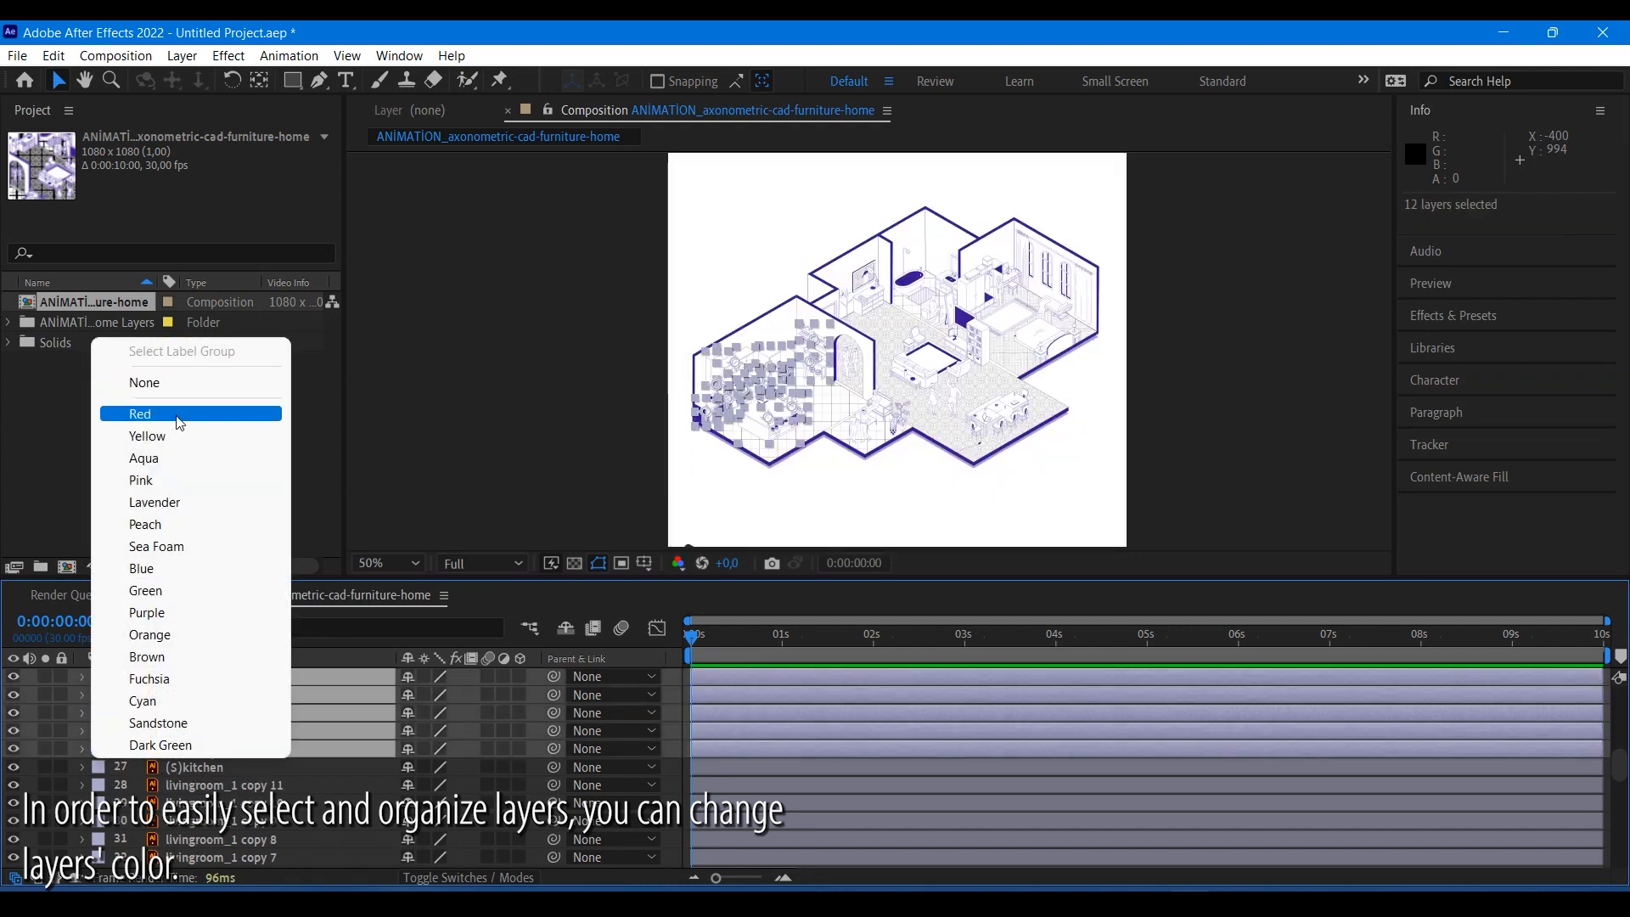
pyautogui.click(177, 459)
pyautogui.click(182, 768)
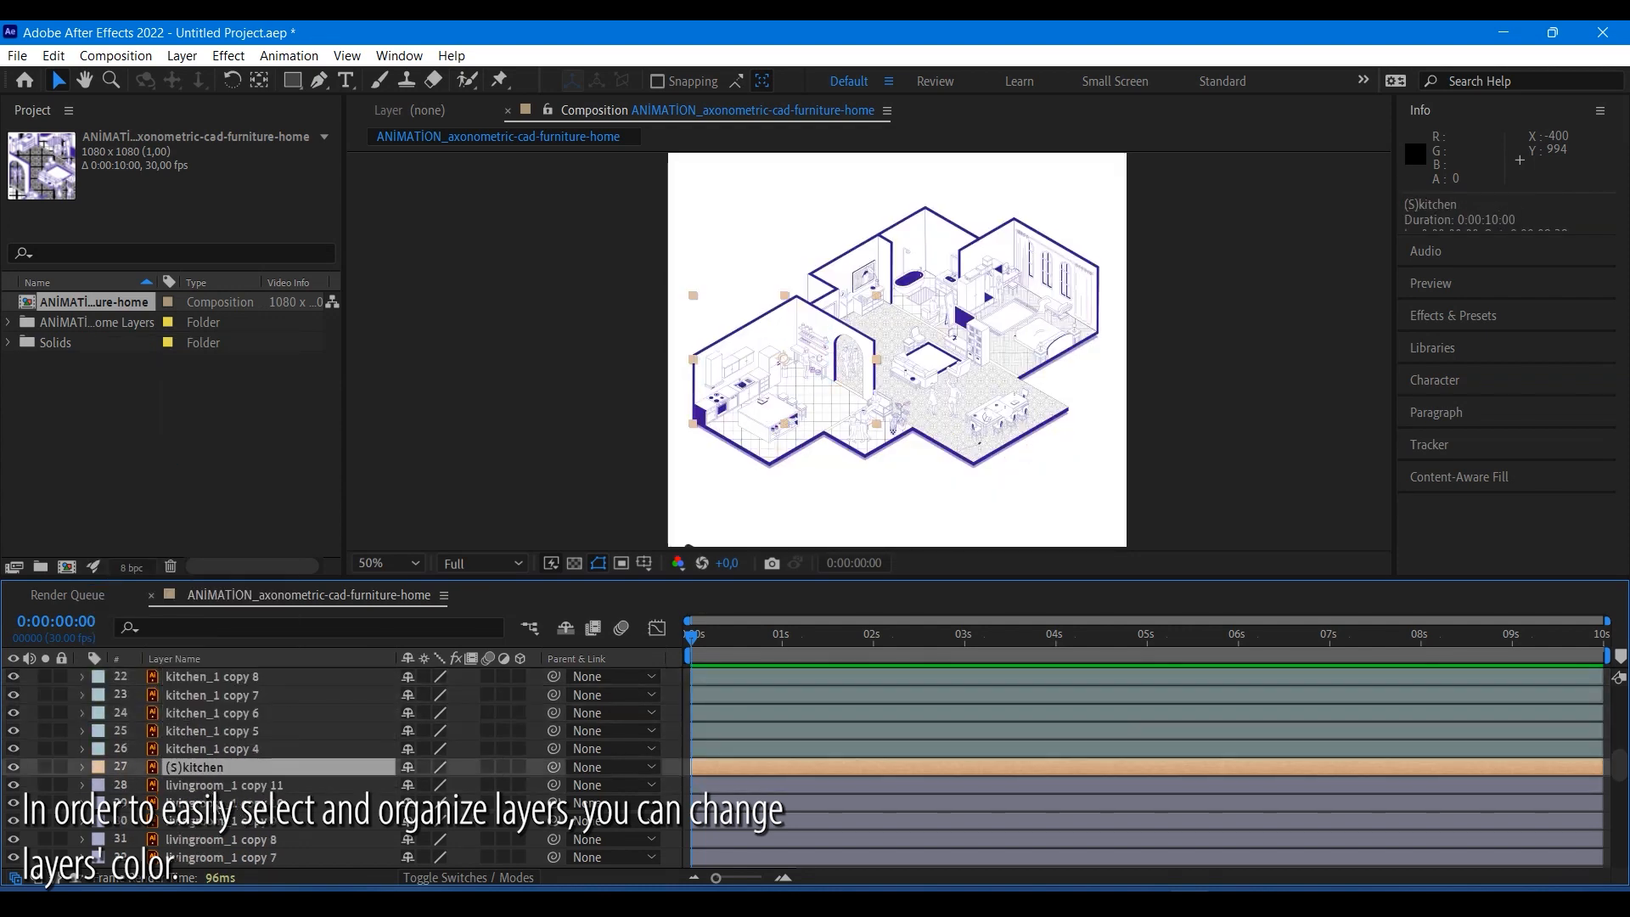
# Give the layers from livingroom_1 copy 11 to livingroom the Sea Foam label color.
pyautogui.click(274, 786)
pyautogui.scroll(-5, 274, 787)
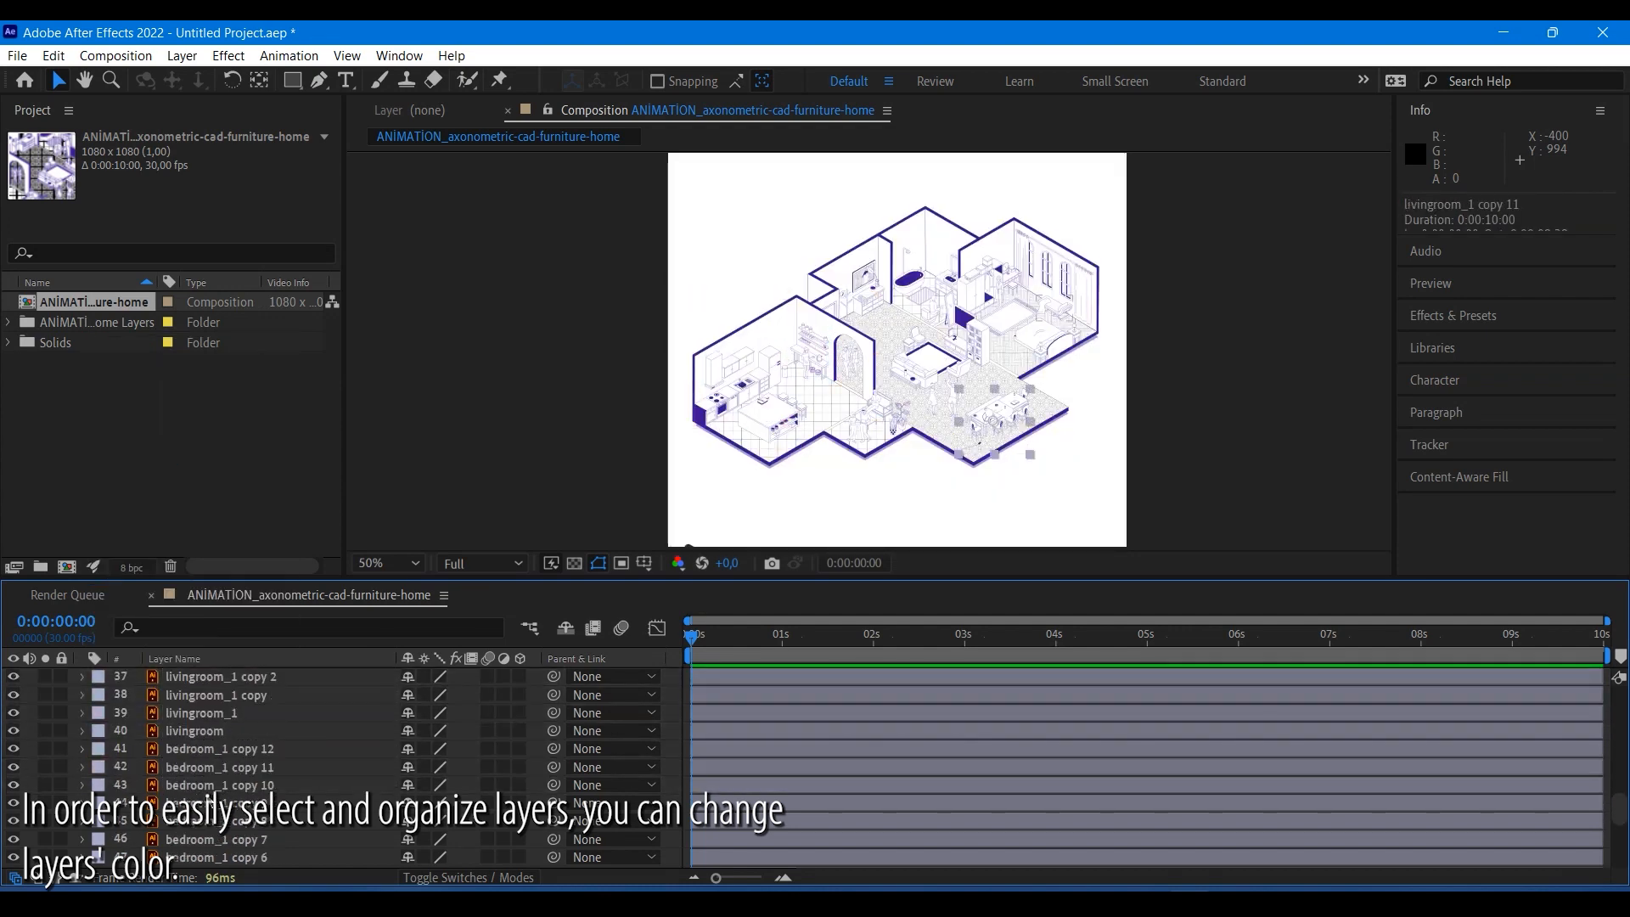
pyautogui.keyDown('shift'); pyautogui.click(214, 732); pyautogui.keyUp('shift')
pyautogui.click(99, 730)
pyautogui.click(170, 522)
# Label the bedroom_1 layers Blue and the bathroom_1 layers Green.
pyautogui.click(218, 750)
pyautogui.scroll(-5, 218, 757)
pyautogui.click(100, 804)
pyautogui.click(149, 645)
# Give the (S)template_bathroom, (S)template_floor and logo layers the Peach label color.
pyautogui.click(202, 822)
pyautogui.keyDown('shift'); pyautogui.click(178, 841); pyautogui.keyUp('shift')
pyautogui.keyDown('shift'); pyautogui.click(174, 858); pyautogui.keyUp('shift')
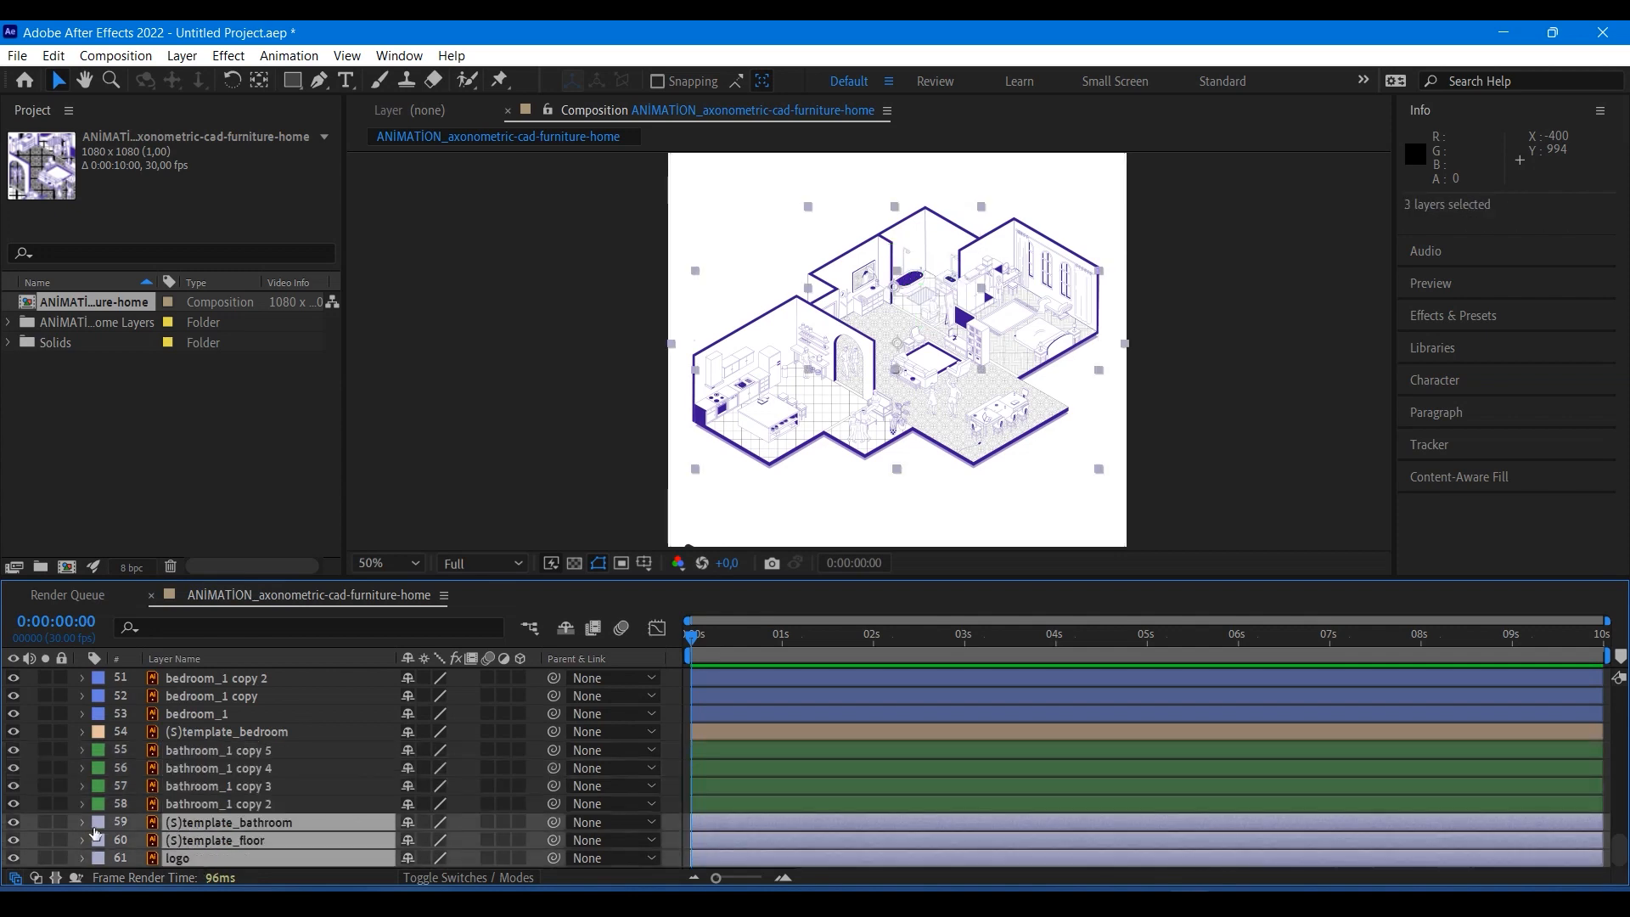
pyautogui.click(100, 822)
pyautogui.click(152, 602)
pyautogui.click(210, 804)
pyautogui.scroll(12, 209, 811)
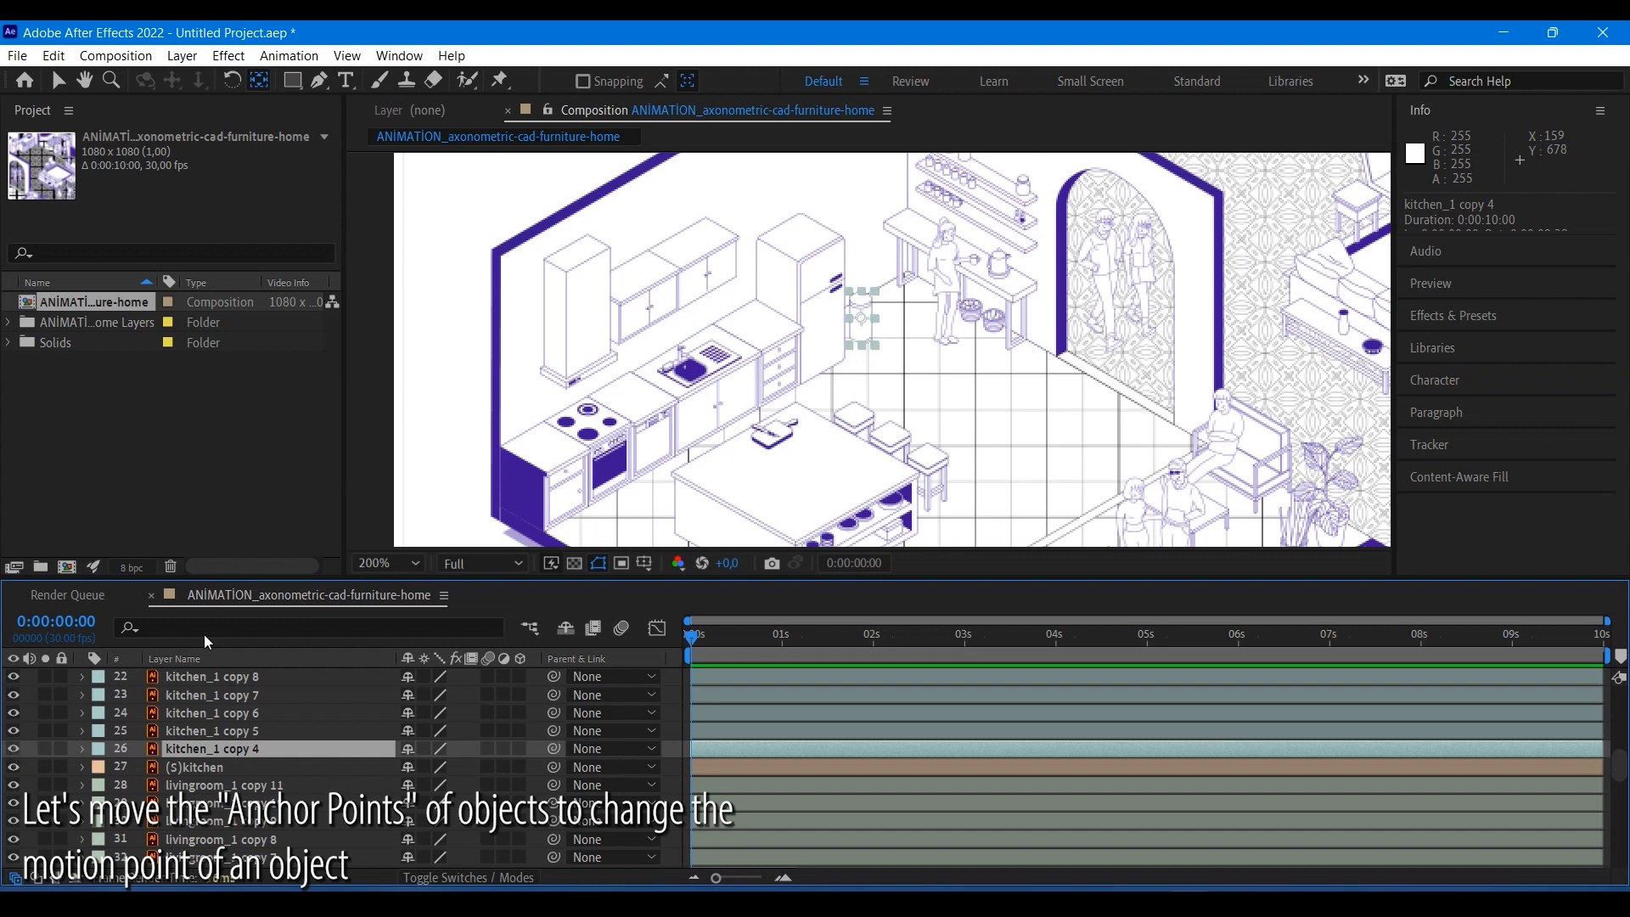
# Move the anchor point of kitchen_1 copy 4 to the bin's base and briefly hide kitchen_1 copy 7 to identify its object.
pyautogui.moveTo(861, 318); pyautogui.dragTo(860, 340)
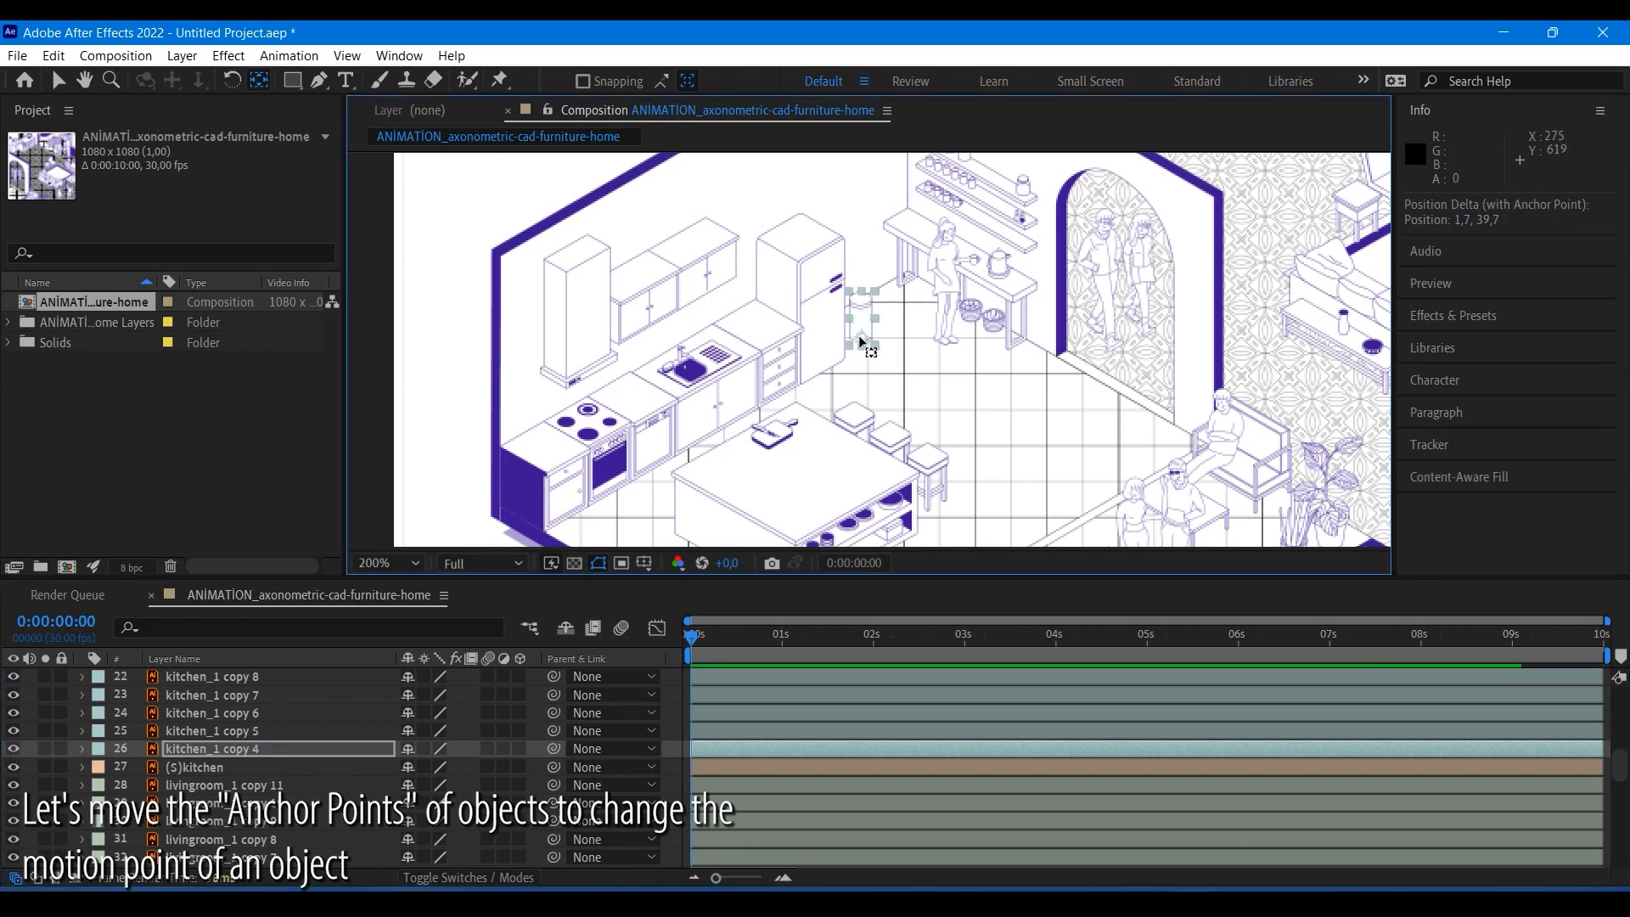
pyautogui.click(264, 730)
pyautogui.click(178, 696)
pyautogui.click(12, 696)
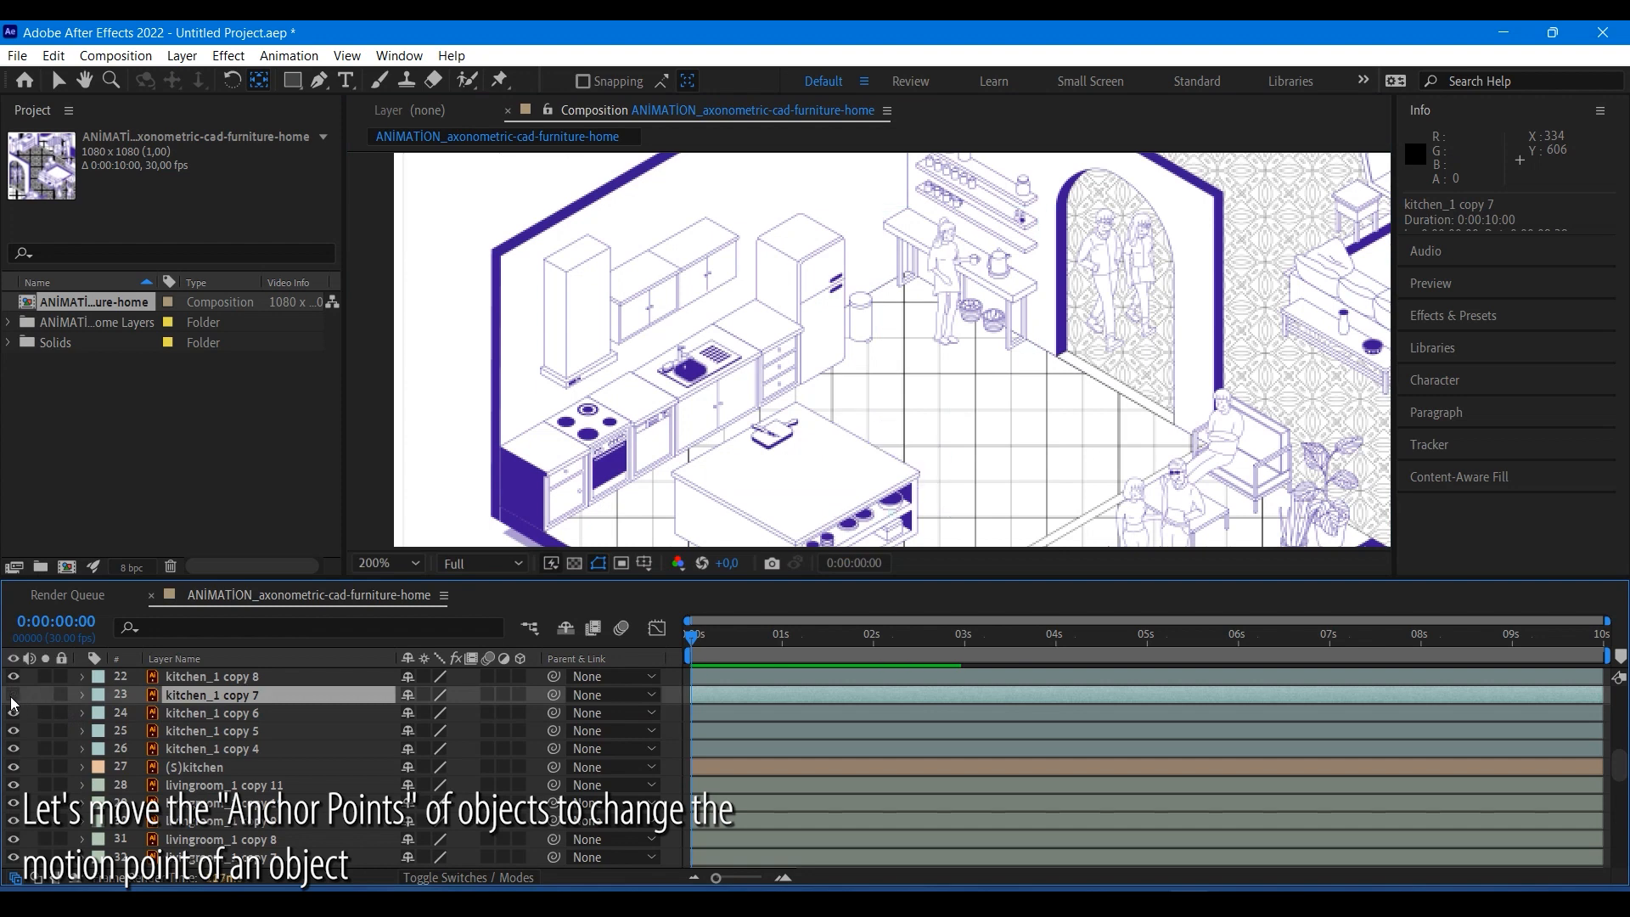
pyautogui.click(12, 696)
# Move the anchor point of kitchen_1 copy 9 to the base of the refrigerator.
pyautogui.scroll(-1, 830, 457)
pyautogui.scroll(1, 828, 446)
pyautogui.moveTo(880, 420); pyautogui.dragTo(887, 384)
pyautogui.press('y')
pyautogui.scroll(1, 319, 695)
pyautogui.click(255, 713)
pyautogui.moveTo(801, 195); pyautogui.dragTo(810, 257)
pyautogui.scroll(1, 786, 360)
pyautogui.scroll(-2, 786, 361)
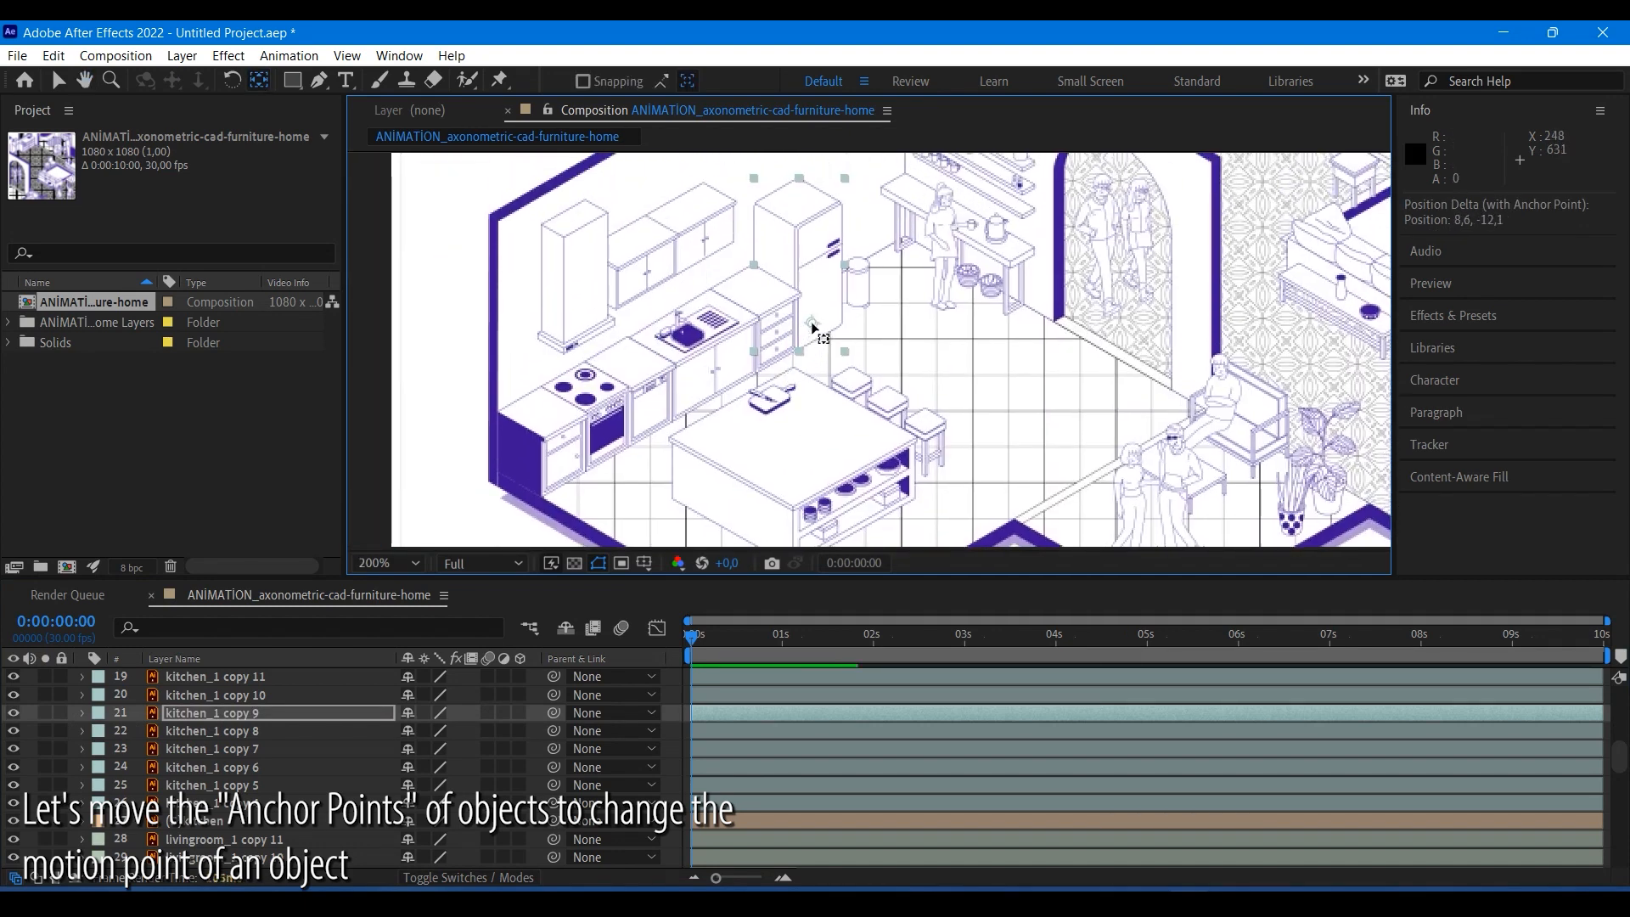
# Move the anchor point of kitchen_1 copy 10 to the drawer cabinet's base and adjust the anchor of the wall cabinets, kitchen_1 copy 11.
pyautogui.click(250, 696)
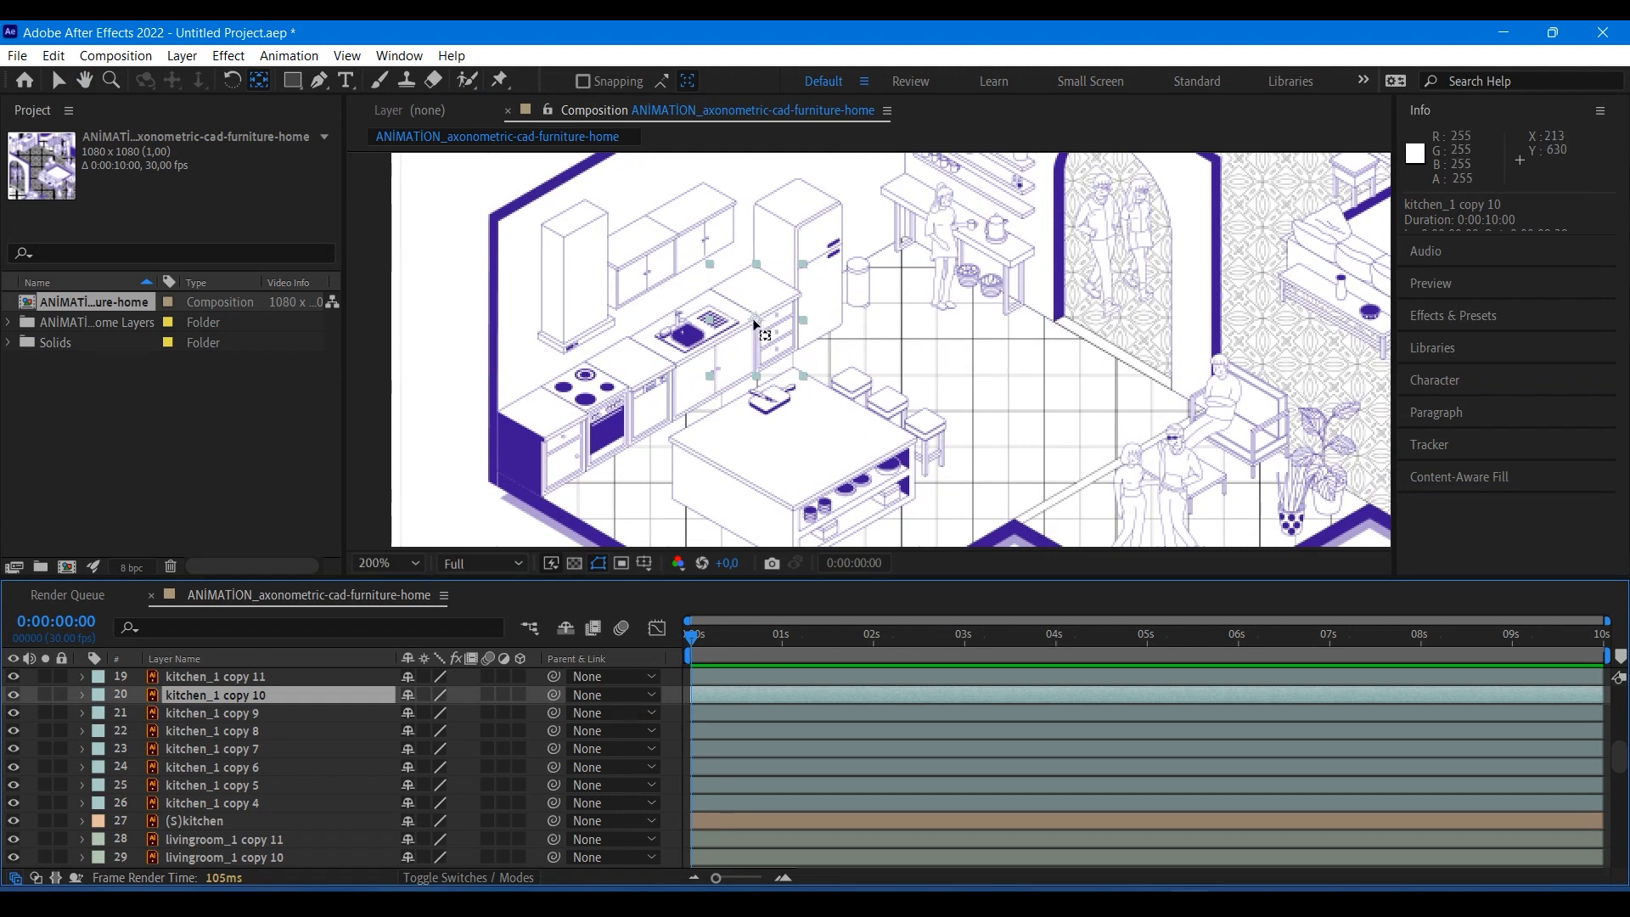
pyautogui.moveTo(756, 320); pyautogui.dragTo(770, 345)
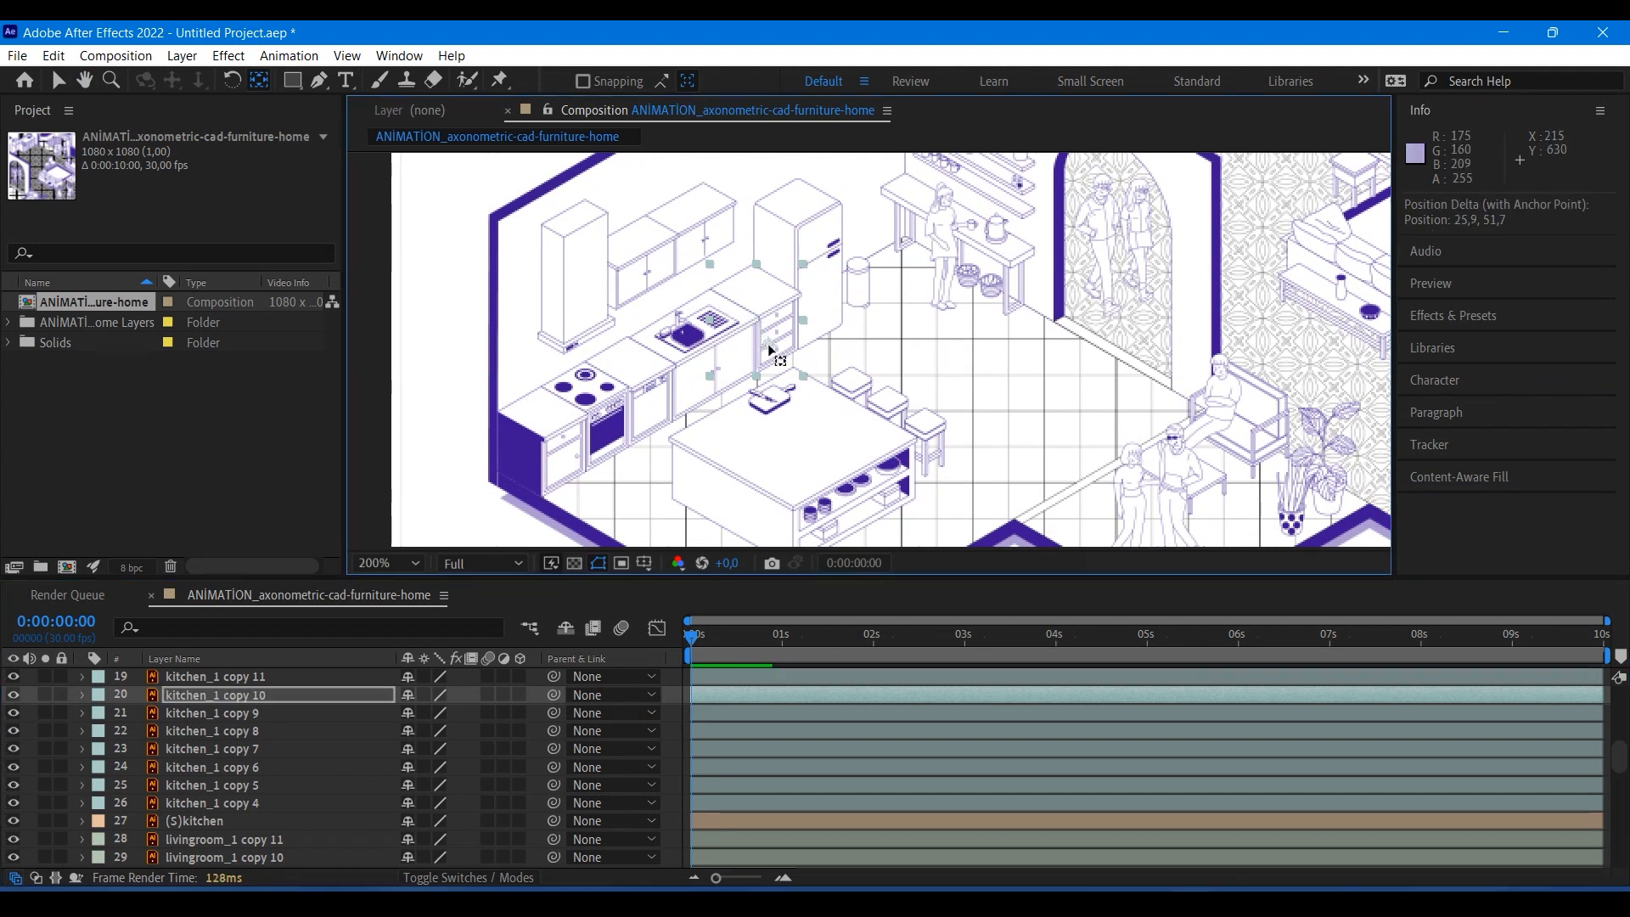
pyautogui.scroll(1, 281, 730)
pyautogui.click(260, 733)
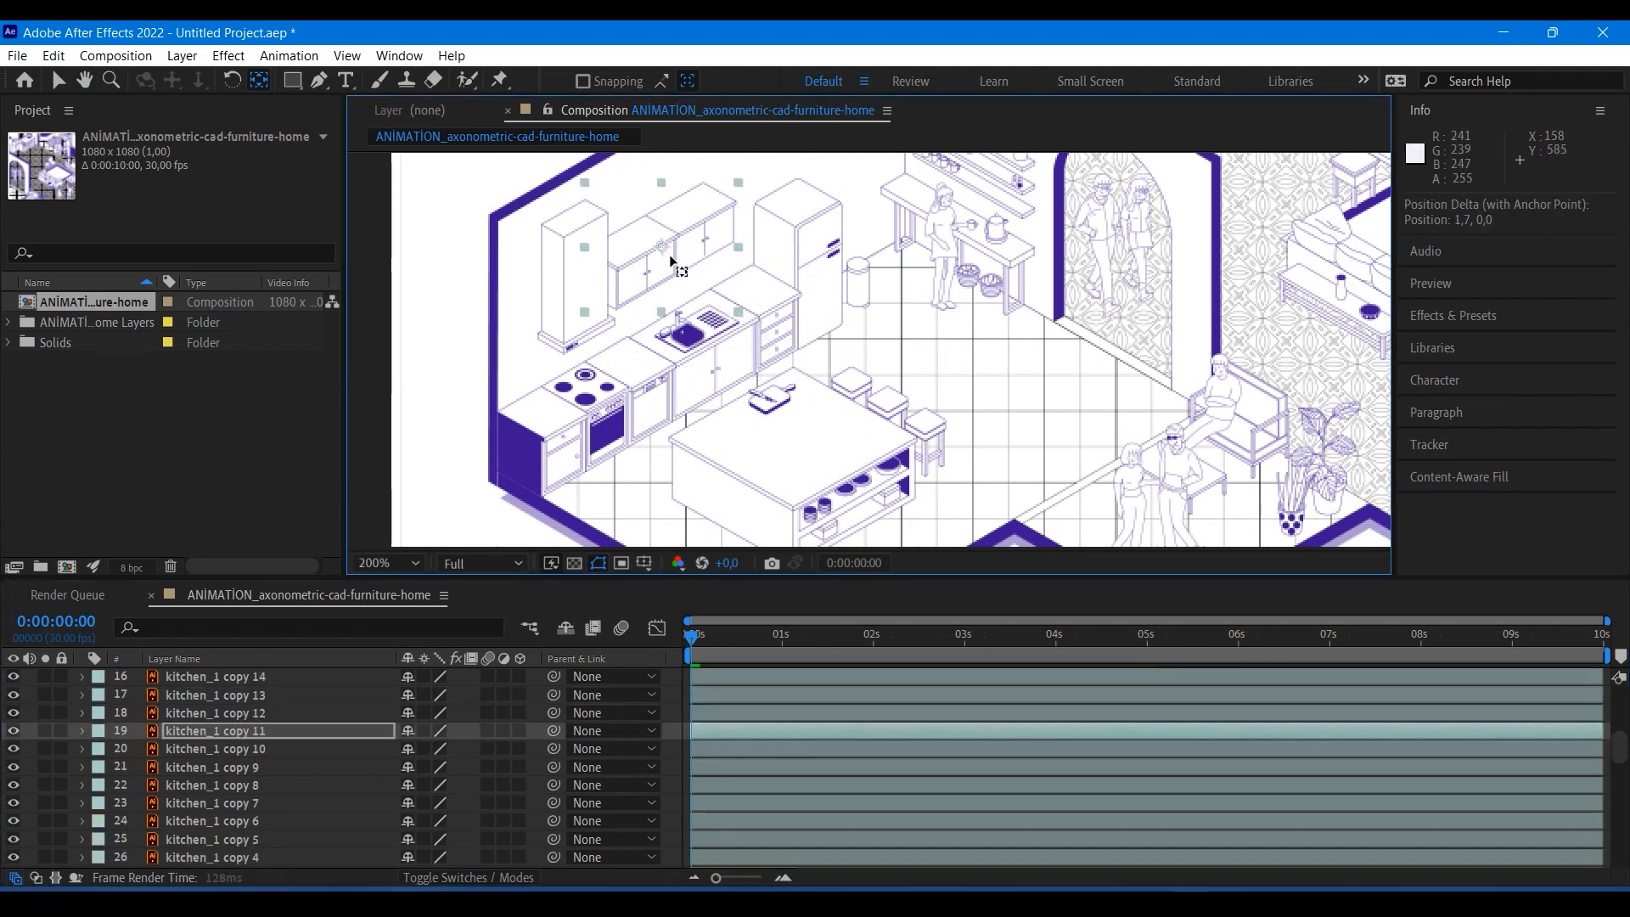
# Reposition the anchor points of kitchen_1 copy 12 through kitchen_1 copy 15 at the bases of their kitchen units.
pyautogui.click(264, 720)
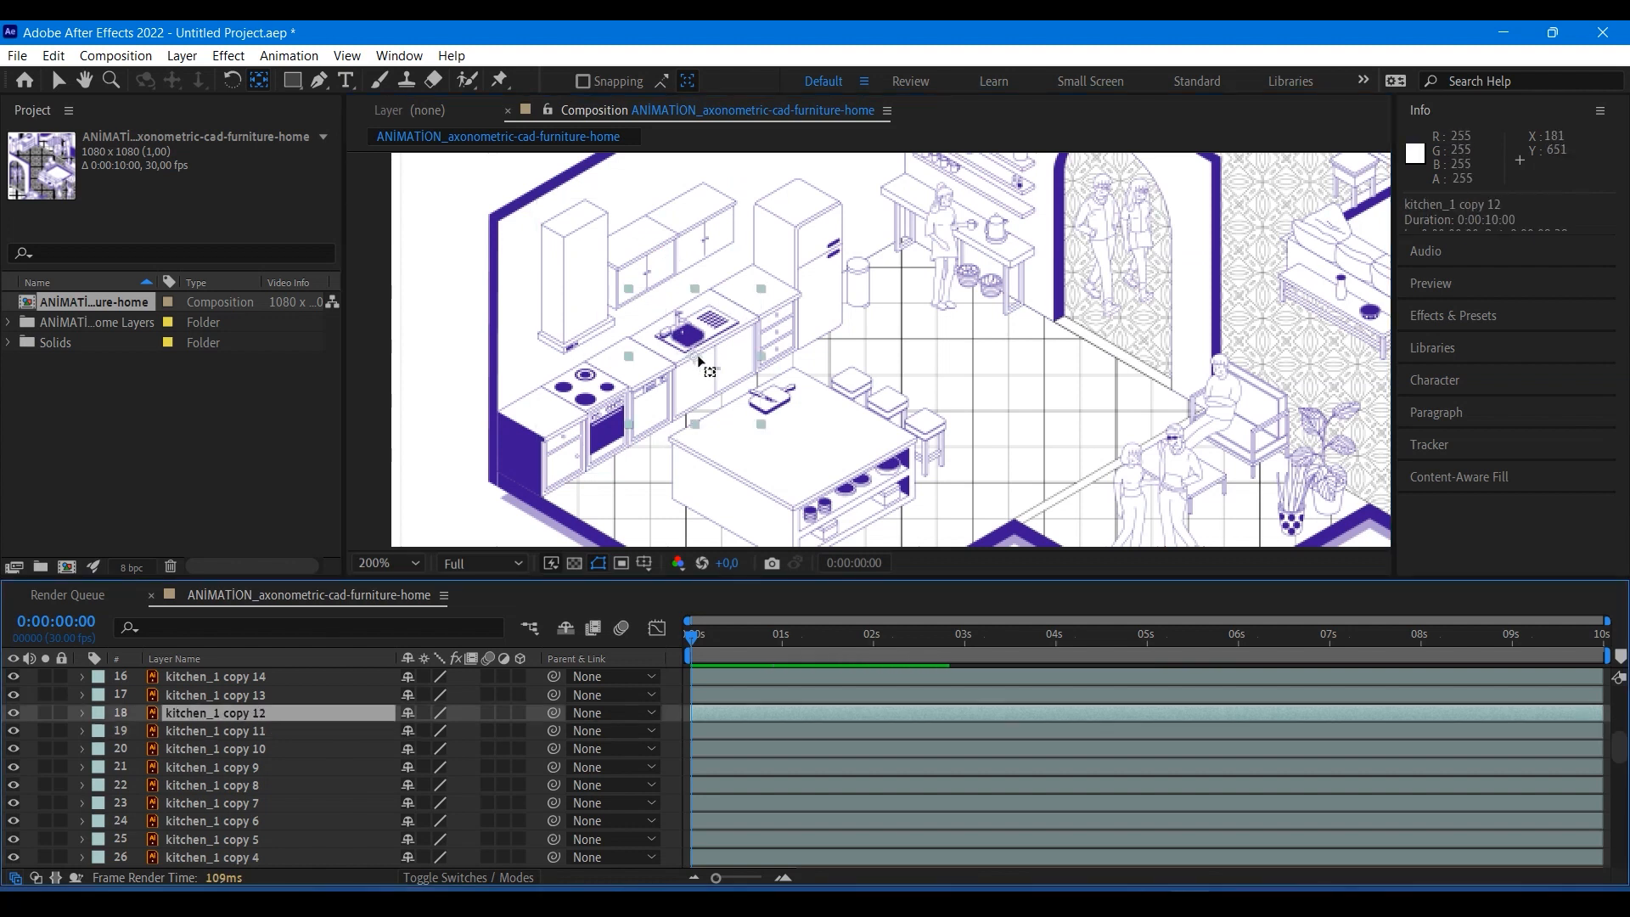
pyautogui.moveTo(702, 370); pyautogui.dragTo(574, 472)
pyautogui.click(240, 695)
pyautogui.click(241, 677)
pyautogui.scroll(1, 255, 712)
pyautogui.click(255, 712)
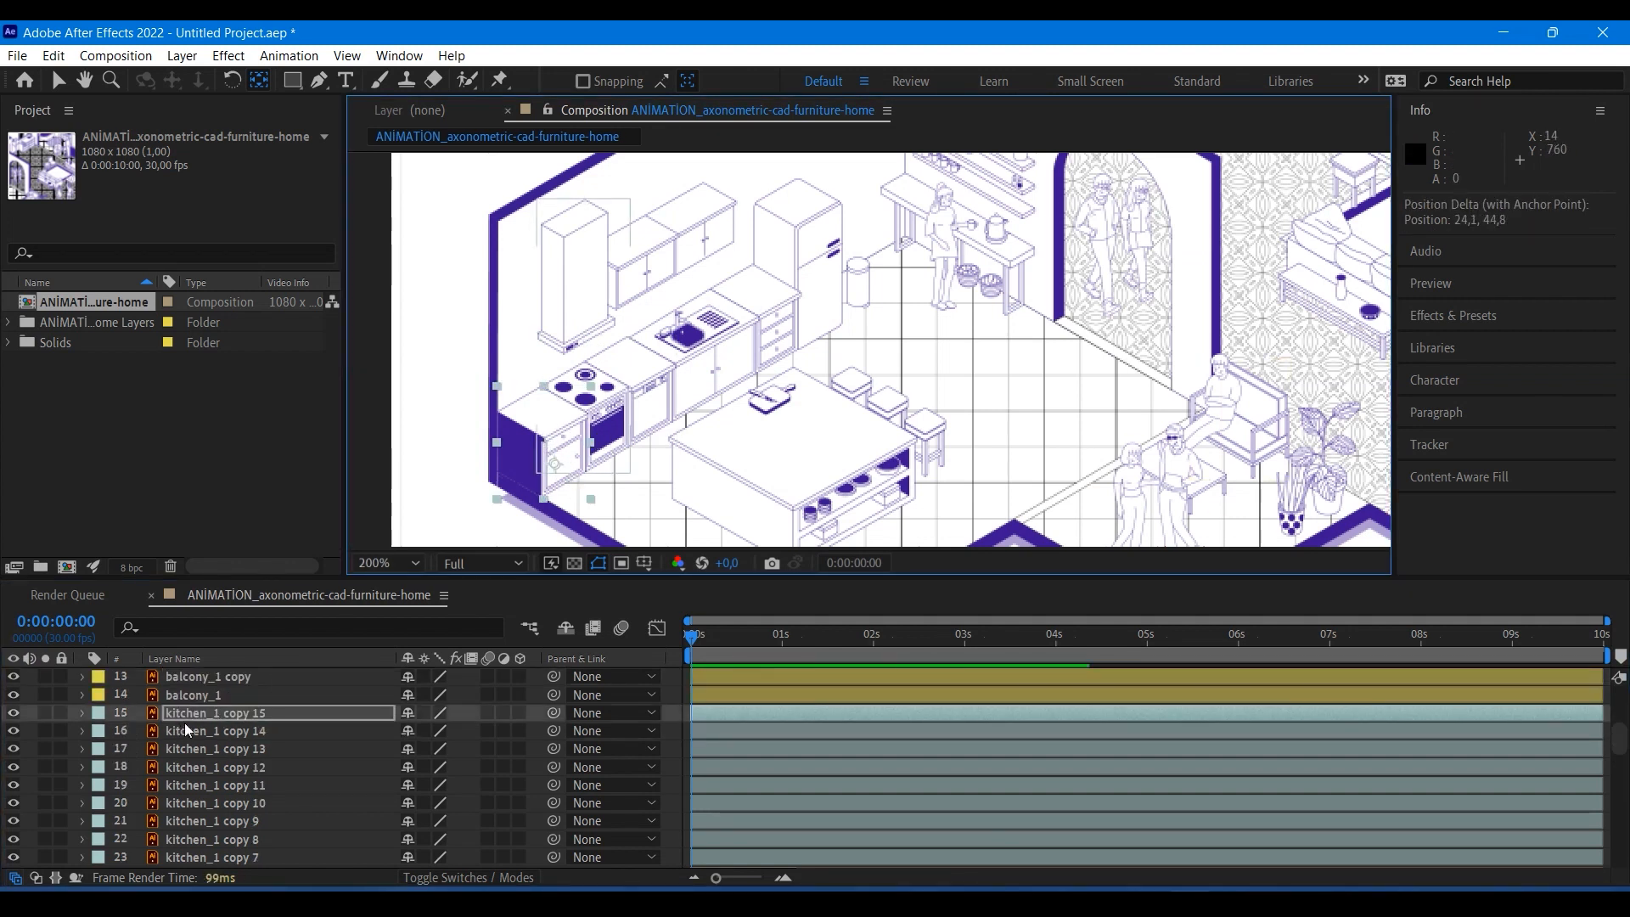
# Move the anchor points of the balcony_1 layers to the bases of the balcony furniture and plants.
pyautogui.scroll(-3, 203, 738)
pyautogui.click(216, 785)
pyautogui.moveTo(1205, 407); pyautogui.dragTo(802, 302)
pyautogui.scroll(-1, 169, 754)
pyautogui.scroll(8, 169, 754)
pyautogui.scroll(-7, 174, 747)
pyautogui.scroll(5, 175, 748)
pyautogui.click(202, 805)
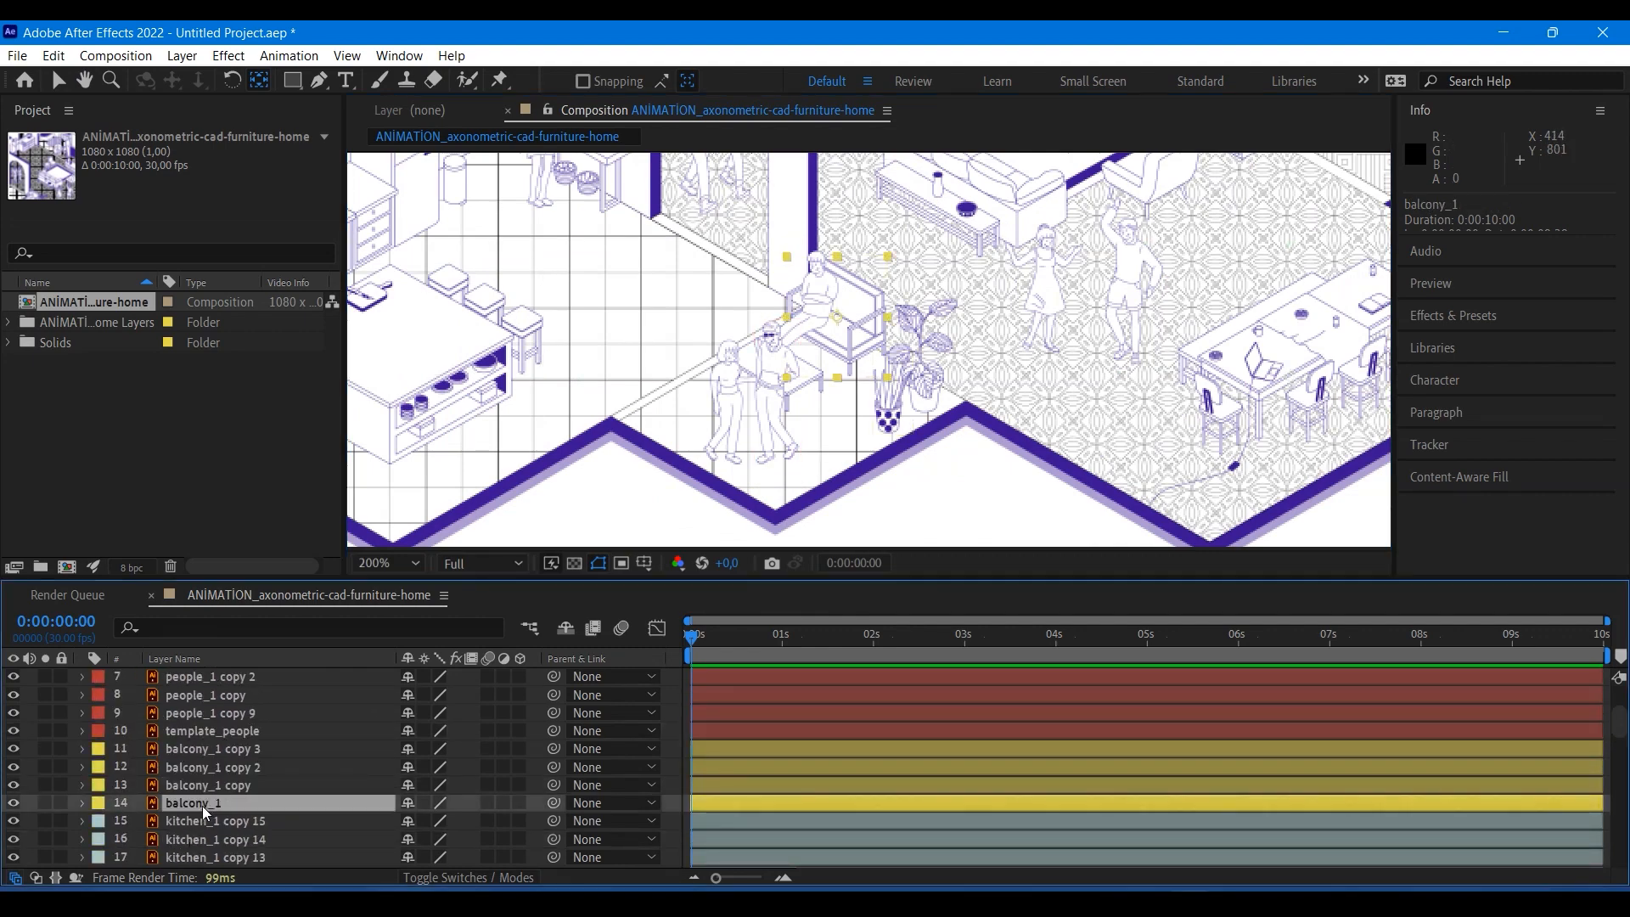
pyautogui.click(208, 785)
pyautogui.click(210, 766)
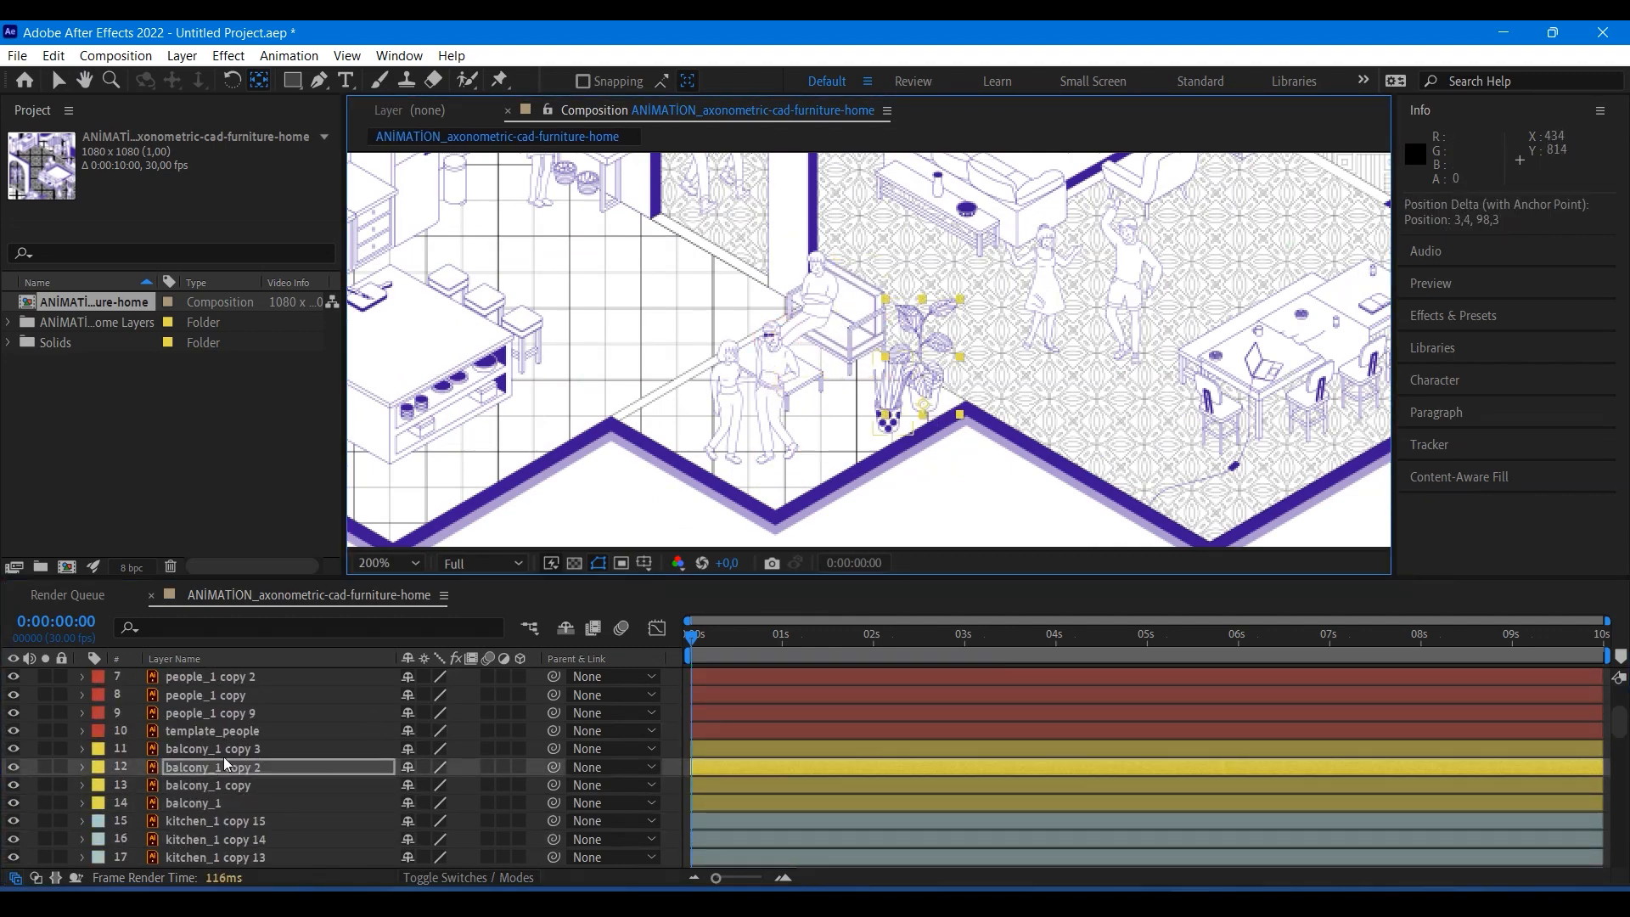
pyautogui.click(225, 748)
pyautogui.click(232, 731)
# Move the anchor points of the lower livingroom_1 layers to the bases of their furniture.
pyautogui.scroll(-1, 232, 731)
pyautogui.scroll(-2, 862, 374)
pyautogui.press('y')
pyautogui.click(255, 695)
pyautogui.scroll(-1, 959, 332)
pyautogui.scroll(1, 263, 725)
pyautogui.click(263, 729)
pyautogui.moveTo(992, 309); pyautogui.dragTo(1020, 374)
pyautogui.scroll(-1, 1048, 366)
pyautogui.click(191, 713)
pyautogui.click(175, 694)
# Identify livingroom_1 copy 7 by toggling its visibility and move its anchor point down to the base of the chair and side table.
pyautogui.scroll(1, 893, 332)
pyautogui.click(14, 694)
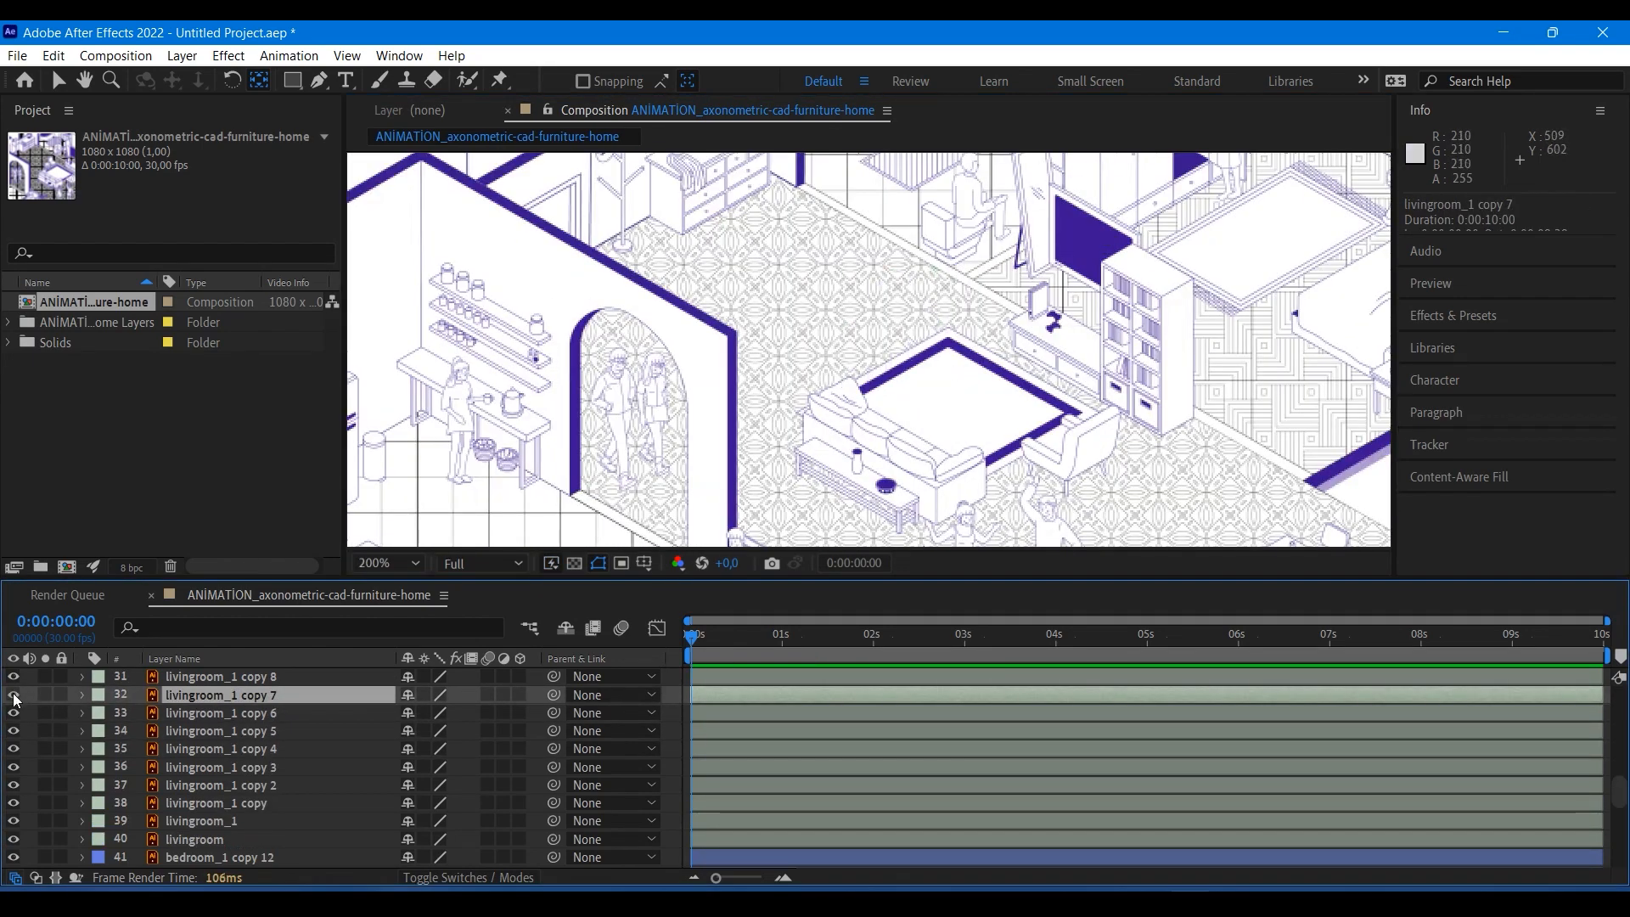
pyautogui.click(13, 695)
pyautogui.moveTo(893, 329); pyautogui.dragTo(894, 356)
# Move the anchor point of livingroom_1 copy 10 down toward the base of the coffee table.
pyautogui.scroll(1, 255, 722)
pyautogui.click(221, 713)
pyautogui.click(221, 694)
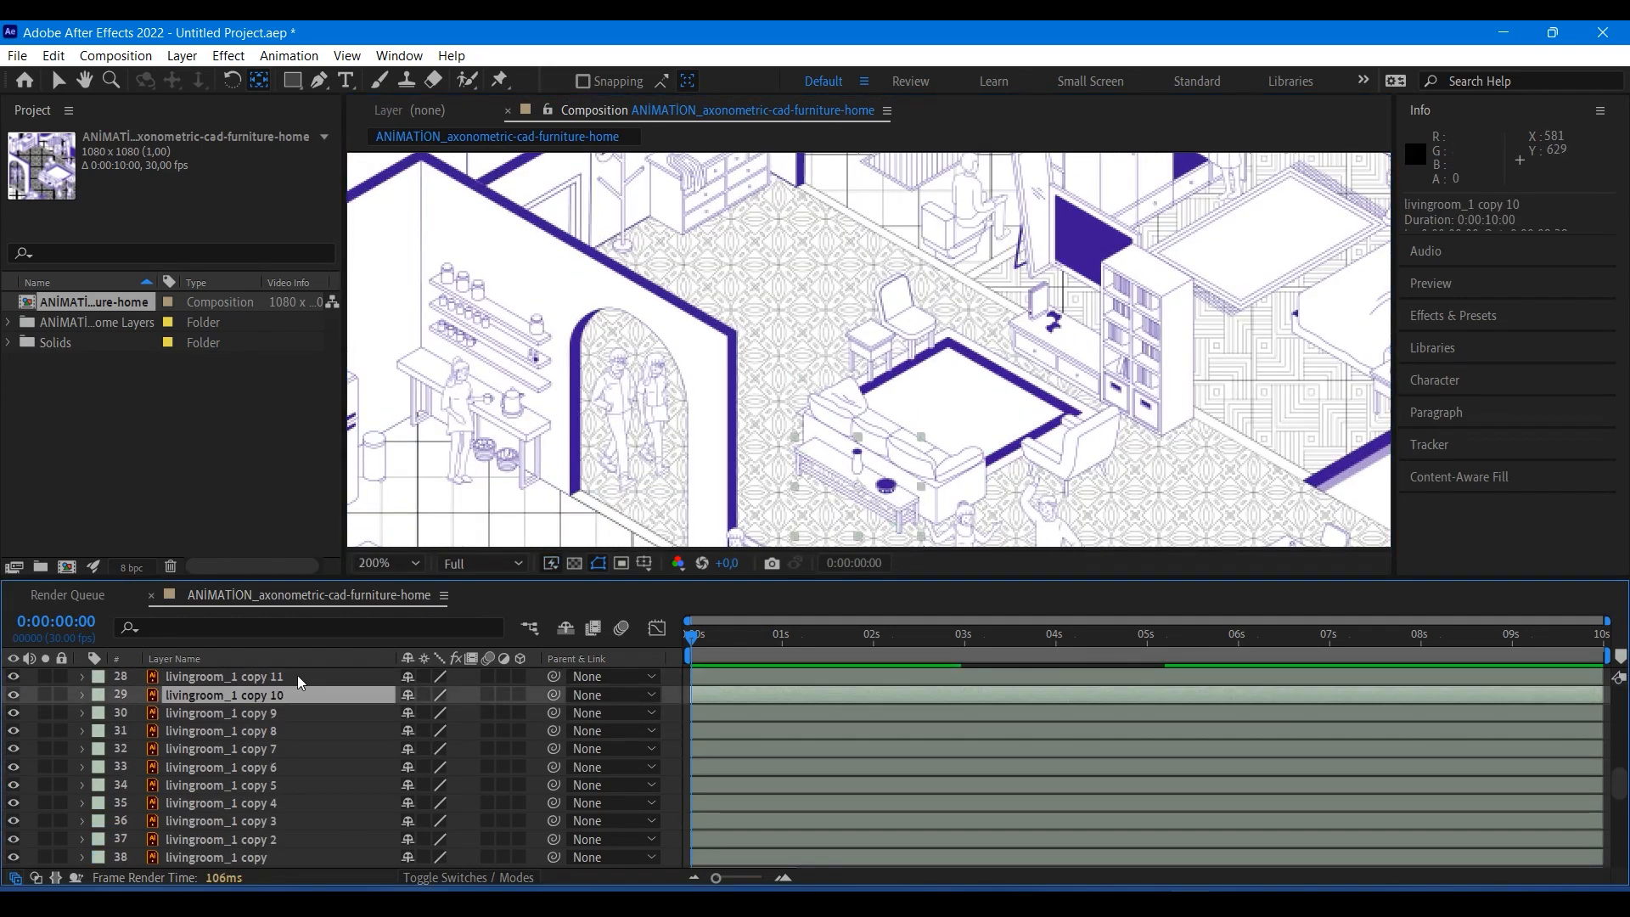
pyautogui.moveTo(859, 488); pyautogui.dragTo(859, 510)
# Move the anchor points of bedroom_1, bedroom_1 copy and bedroom_1 copy 2 to the curtain top, the rug's far corner and the vanity's base.
pyautogui.scroll(-1, 859, 510)
pyautogui.scroll(1, 1152, 245)
pyautogui.scroll(-7, 255, 764)
pyautogui.click(192, 840)
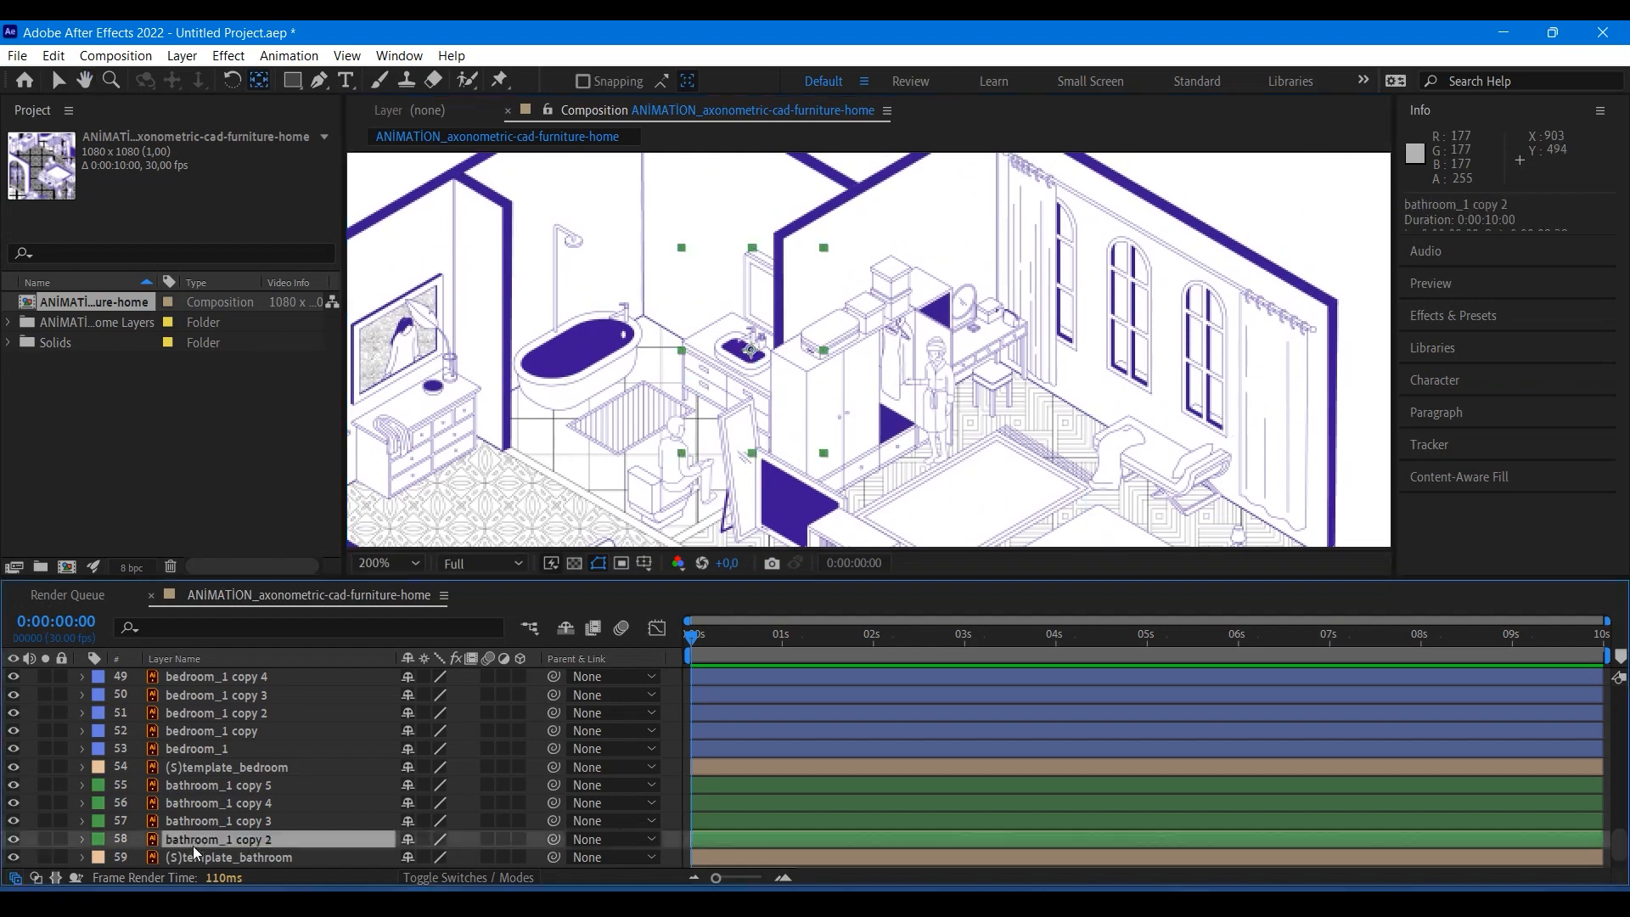
pyautogui.click(197, 749)
pyautogui.moveTo(1160, 342); pyautogui.dragTo(1158, 243)
pyautogui.click(258, 730)
pyautogui.moveTo(973, 498); pyautogui.dragTo(974, 433)
pyautogui.click(254, 713)
pyautogui.moveTo(973, 350); pyautogui.dragTo(973, 414)
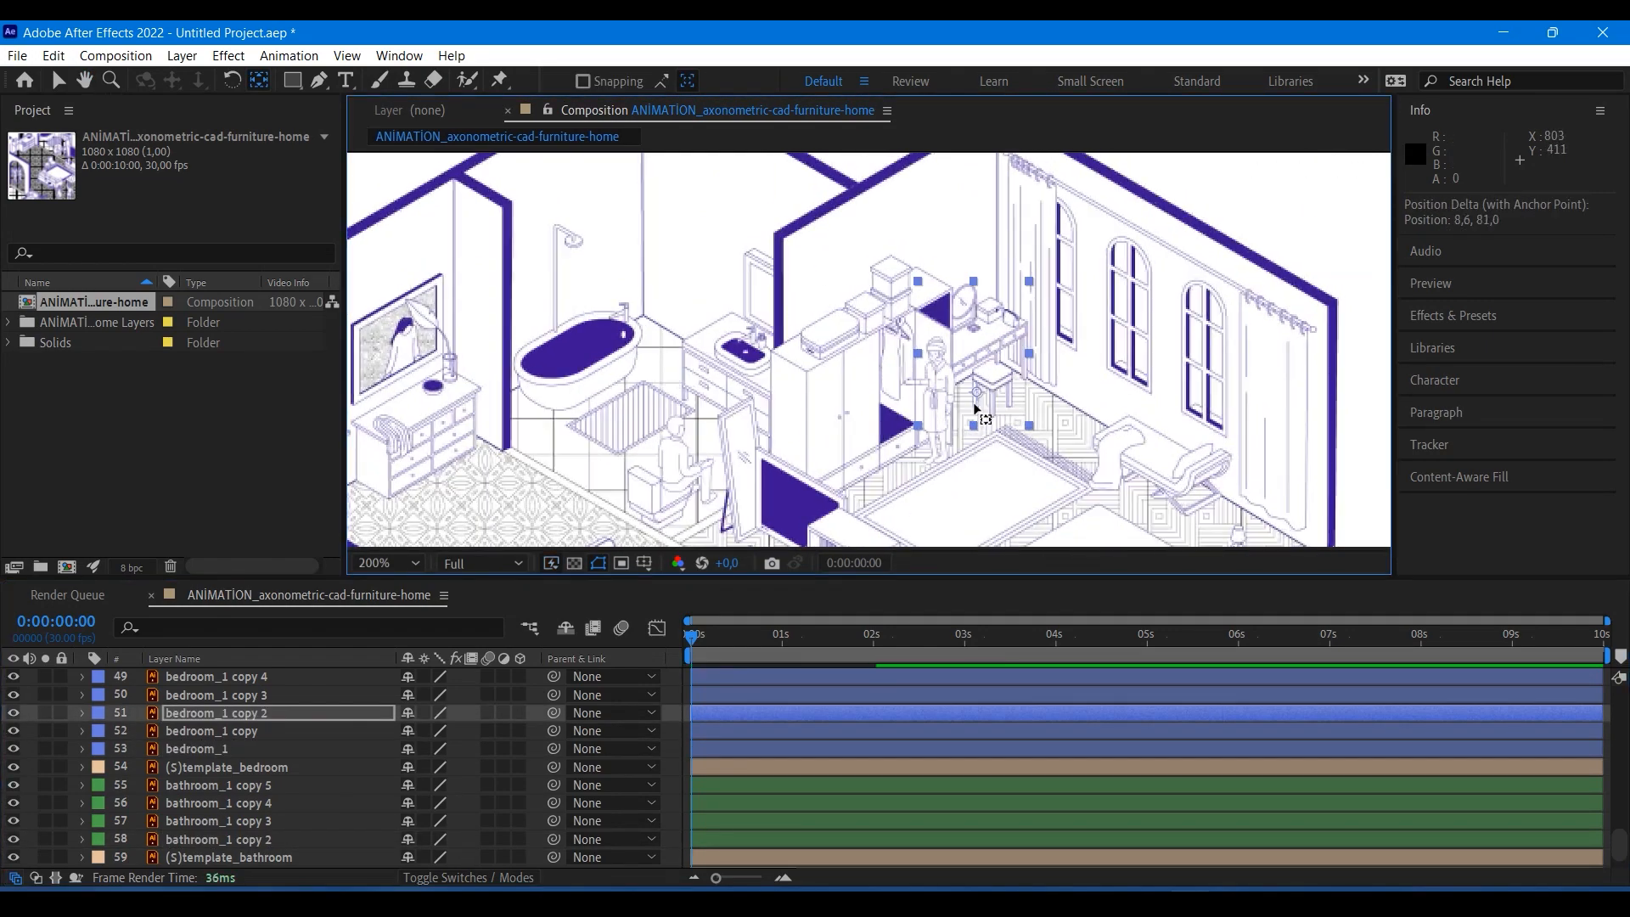
# Reposition the anchor points of bedroom_1 copy 3 through bedroom_1 copy 7 at the bases of their furniture.
pyautogui.click(254, 696)
pyautogui.scroll(-1, 849, 425)
pyautogui.scroll(1, 259, 730)
pyautogui.click(259, 734)
pyautogui.scroll(1, 872, 352)
pyautogui.moveTo(860, 388); pyautogui.dragTo(860, 512)
pyautogui.click(251, 713)
pyautogui.moveTo(863, 308); pyautogui.dragTo(829, 352)
pyautogui.click(244, 695)
pyautogui.click(246, 677)
pyautogui.moveTo(743, 510); pyautogui.dragTo(737, 402)
# Move the anchor points of bedroom_1 copy 8, copy 9 and copy 10 down to the bases of their objects.
pyautogui.scroll(1, 258, 715)
pyautogui.click(257, 713)
pyautogui.click(257, 695)
pyautogui.moveTo(1153, 337); pyautogui.dragTo(1151, 368)
pyautogui.click(251, 677)
pyautogui.moveTo(1231, 468); pyautogui.dragTo(1194, 375)
pyautogui.moveTo(1192, 346); pyautogui.dragTo(1196, 375)
# Move the anchor points of bedroom_1 copy 11 and bedroom_1 copy 12 to the bases of the bed and the front nightstand.
pyautogui.scroll(1, 264, 713)
pyautogui.click(263, 714)
pyautogui.click(278, 696)
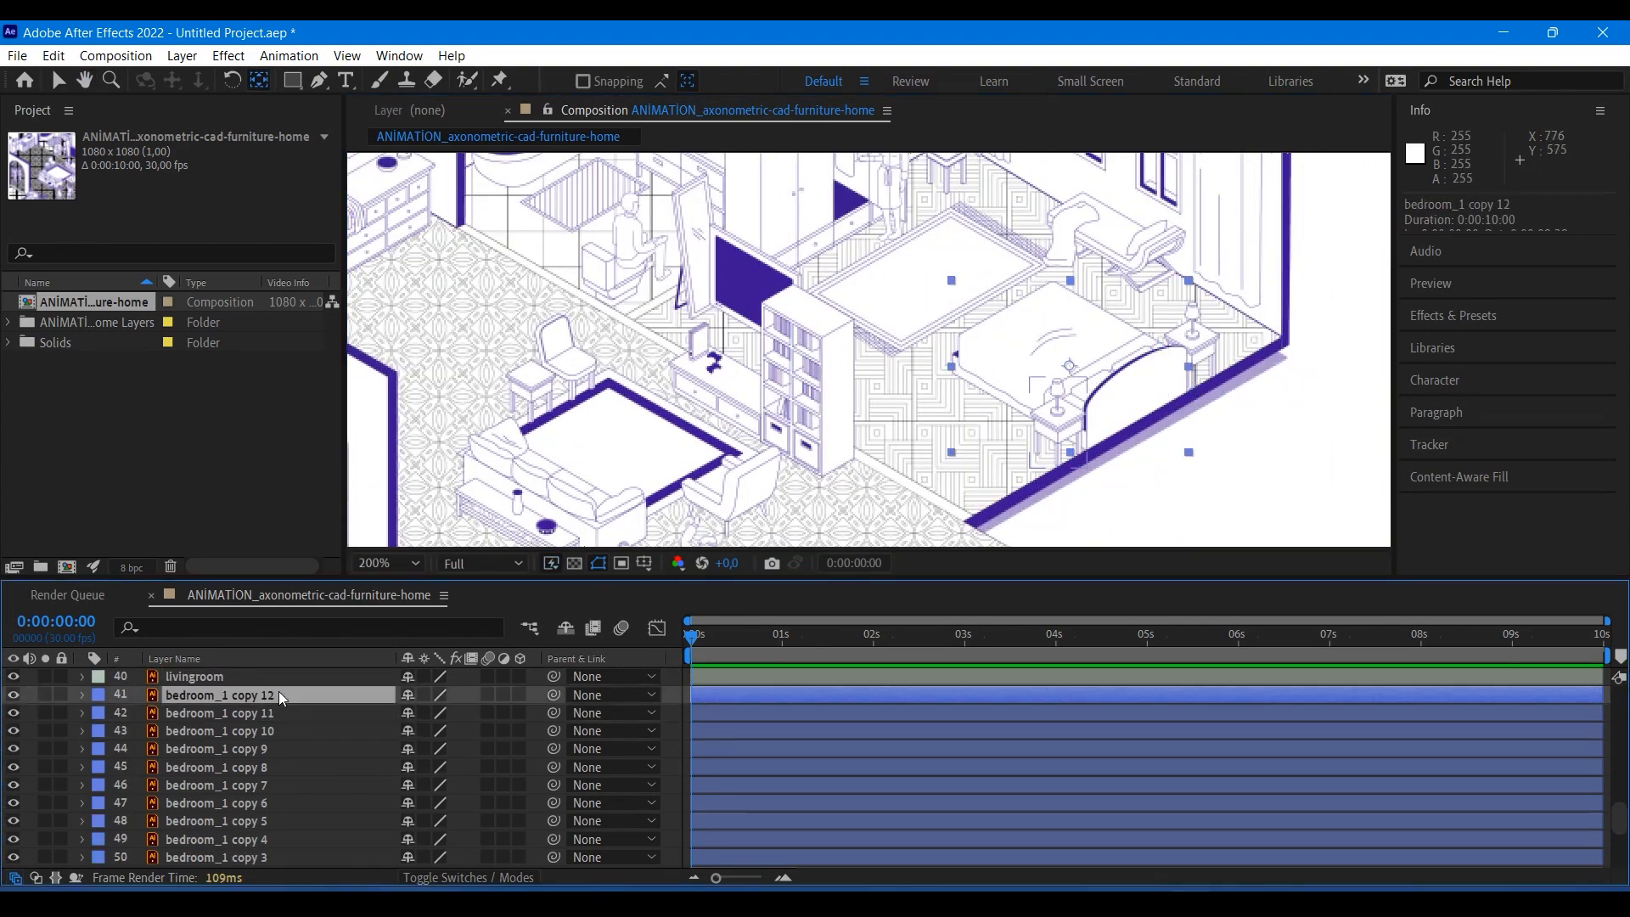
pyautogui.click(270, 713)
pyautogui.moveTo(1069, 370); pyautogui.dragTo(1143, 423)
pyautogui.click(263, 731)
pyautogui.click(270, 714)
pyautogui.click(272, 695)
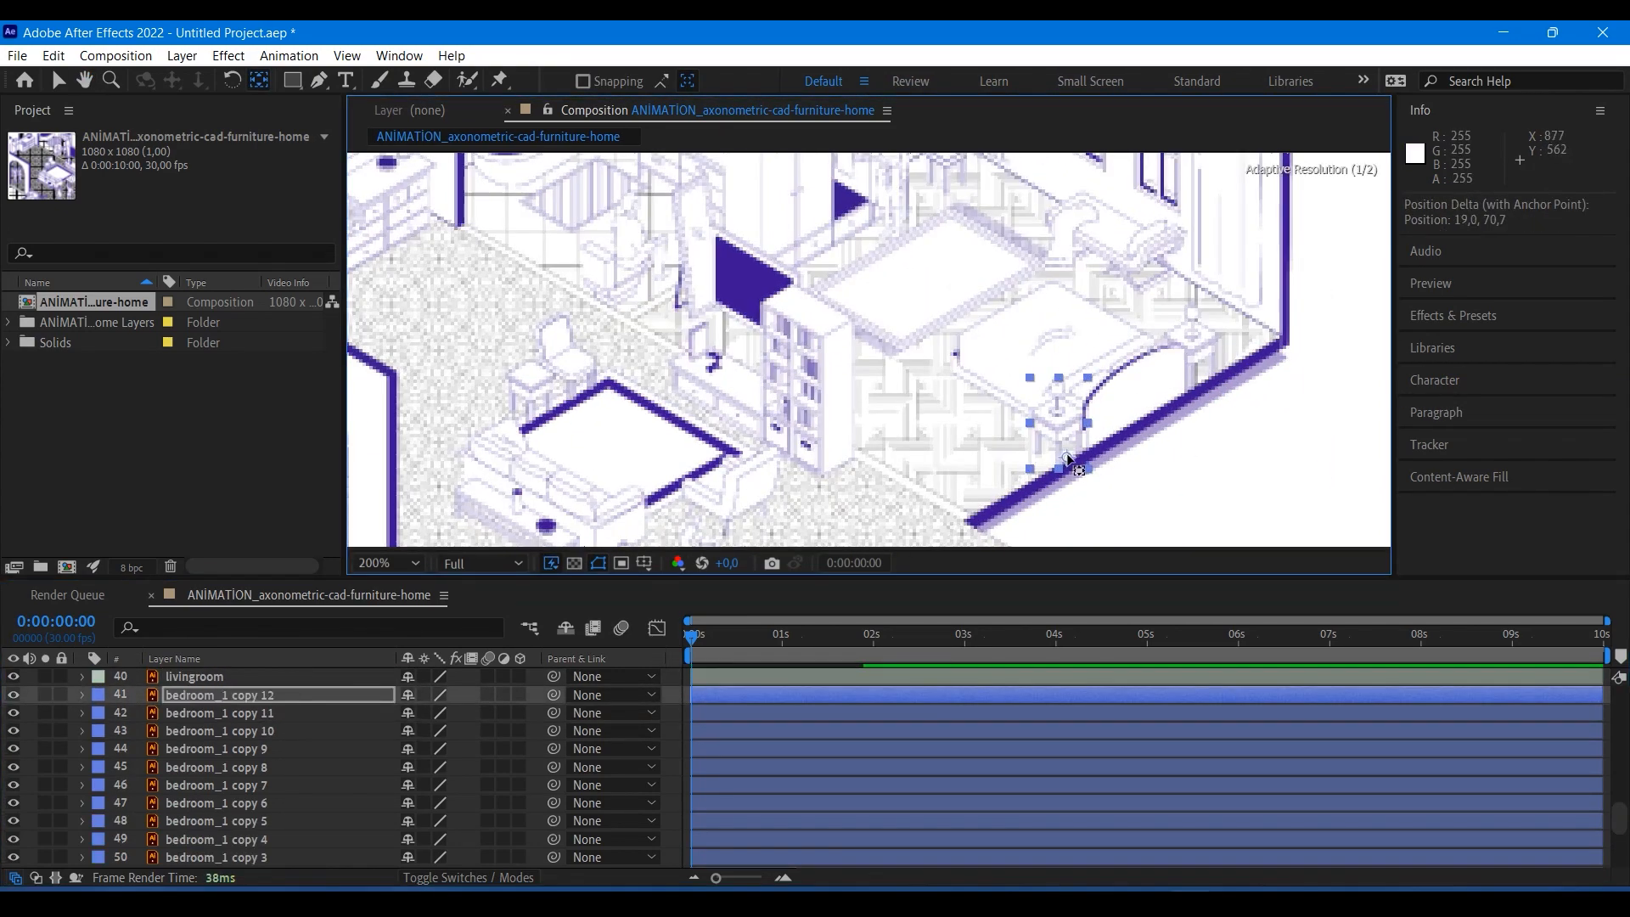
# Move the anchor points of people_1 copy 2 through people_1 copy 5 to the feet of their figures.
pyautogui.click(242, 731)
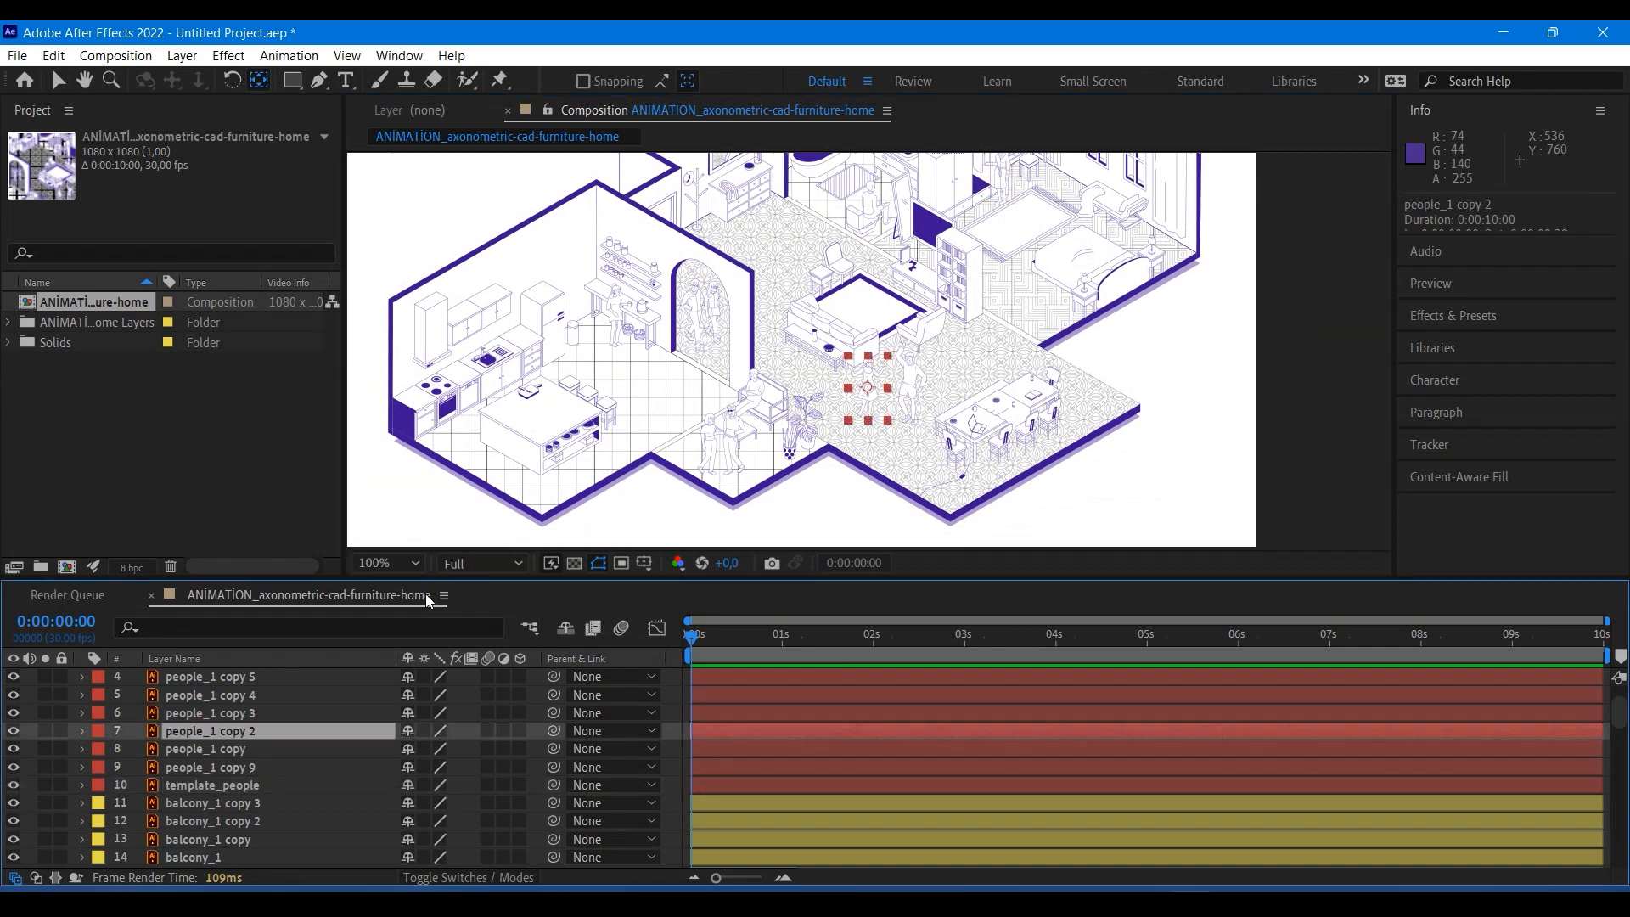
pyautogui.moveTo(868, 389); pyautogui.dragTo(864, 417)
pyautogui.click(244, 714)
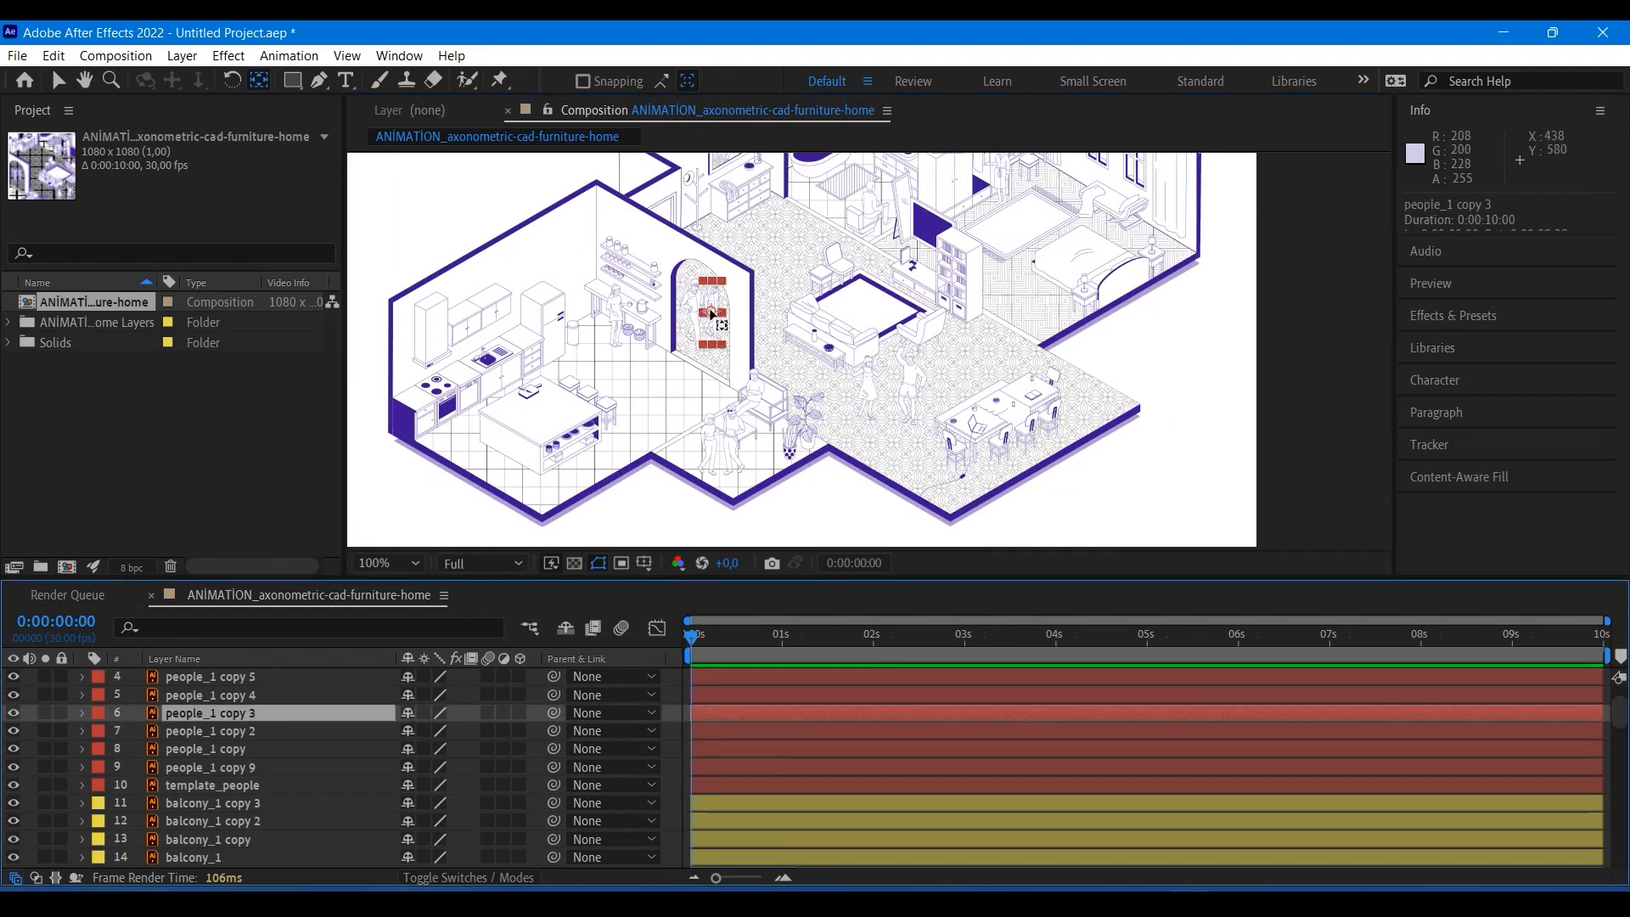
pyautogui.moveTo(715, 314); pyautogui.dragTo(692, 346)
pyautogui.click(247, 695)
pyautogui.click(251, 678)
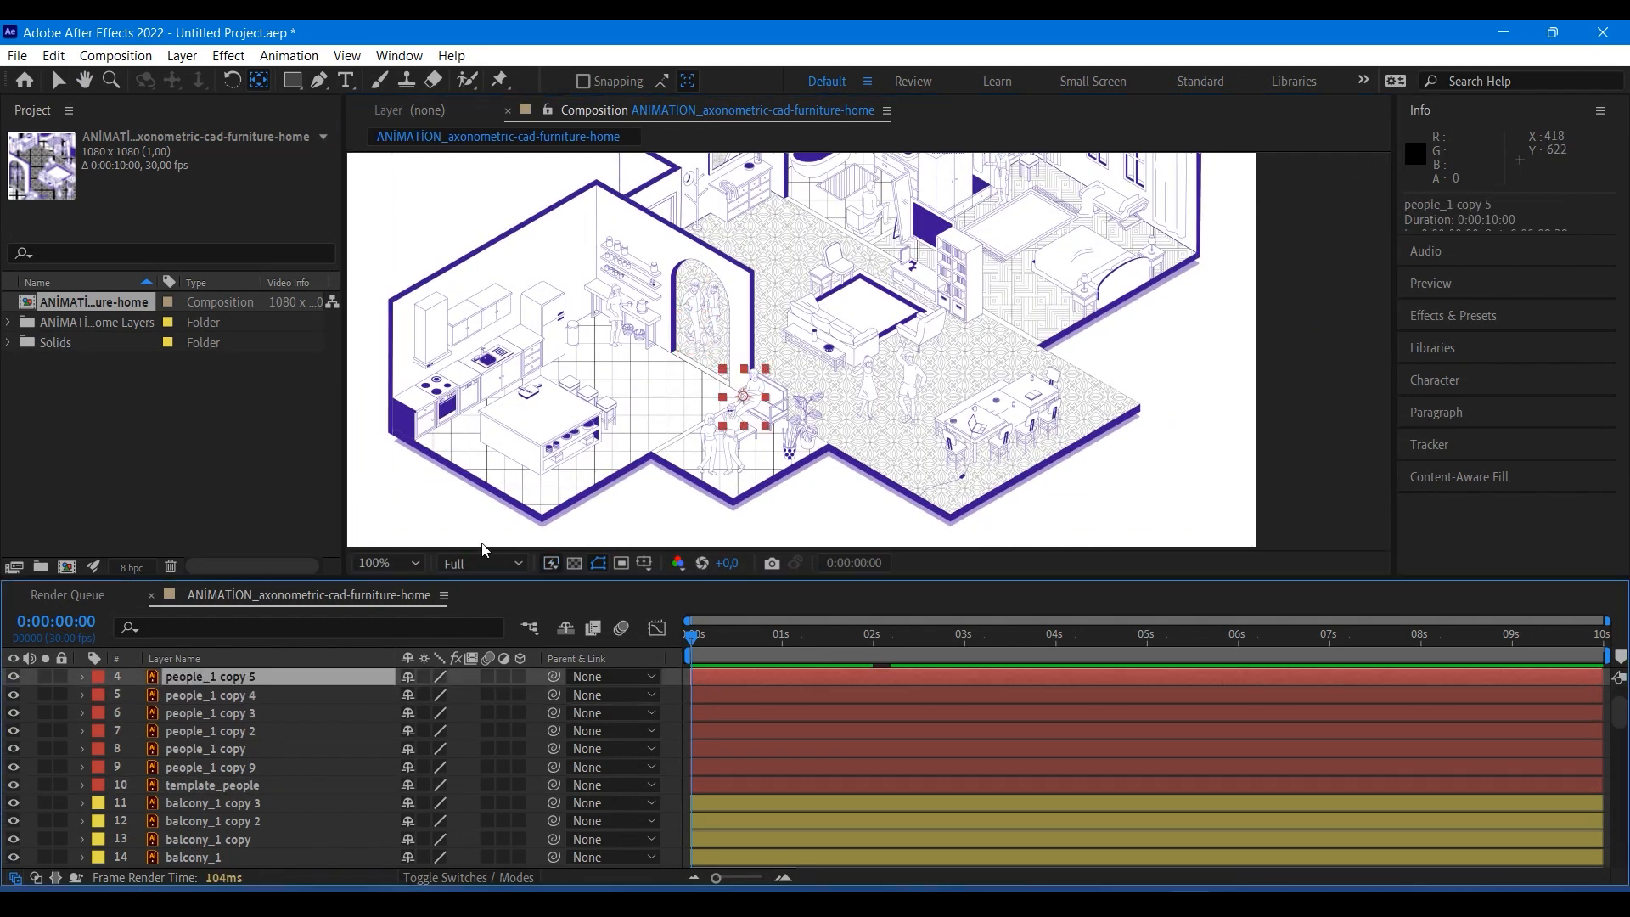
pyautogui.moveTo(744, 398); pyautogui.dragTo(732, 472)
# Move the anchor points of people_1 copy 6, copy 7 and copy 8 to the feet of their figures.
pyautogui.scroll(2, 278, 756)
pyautogui.click(255, 714)
pyautogui.click(245, 696)
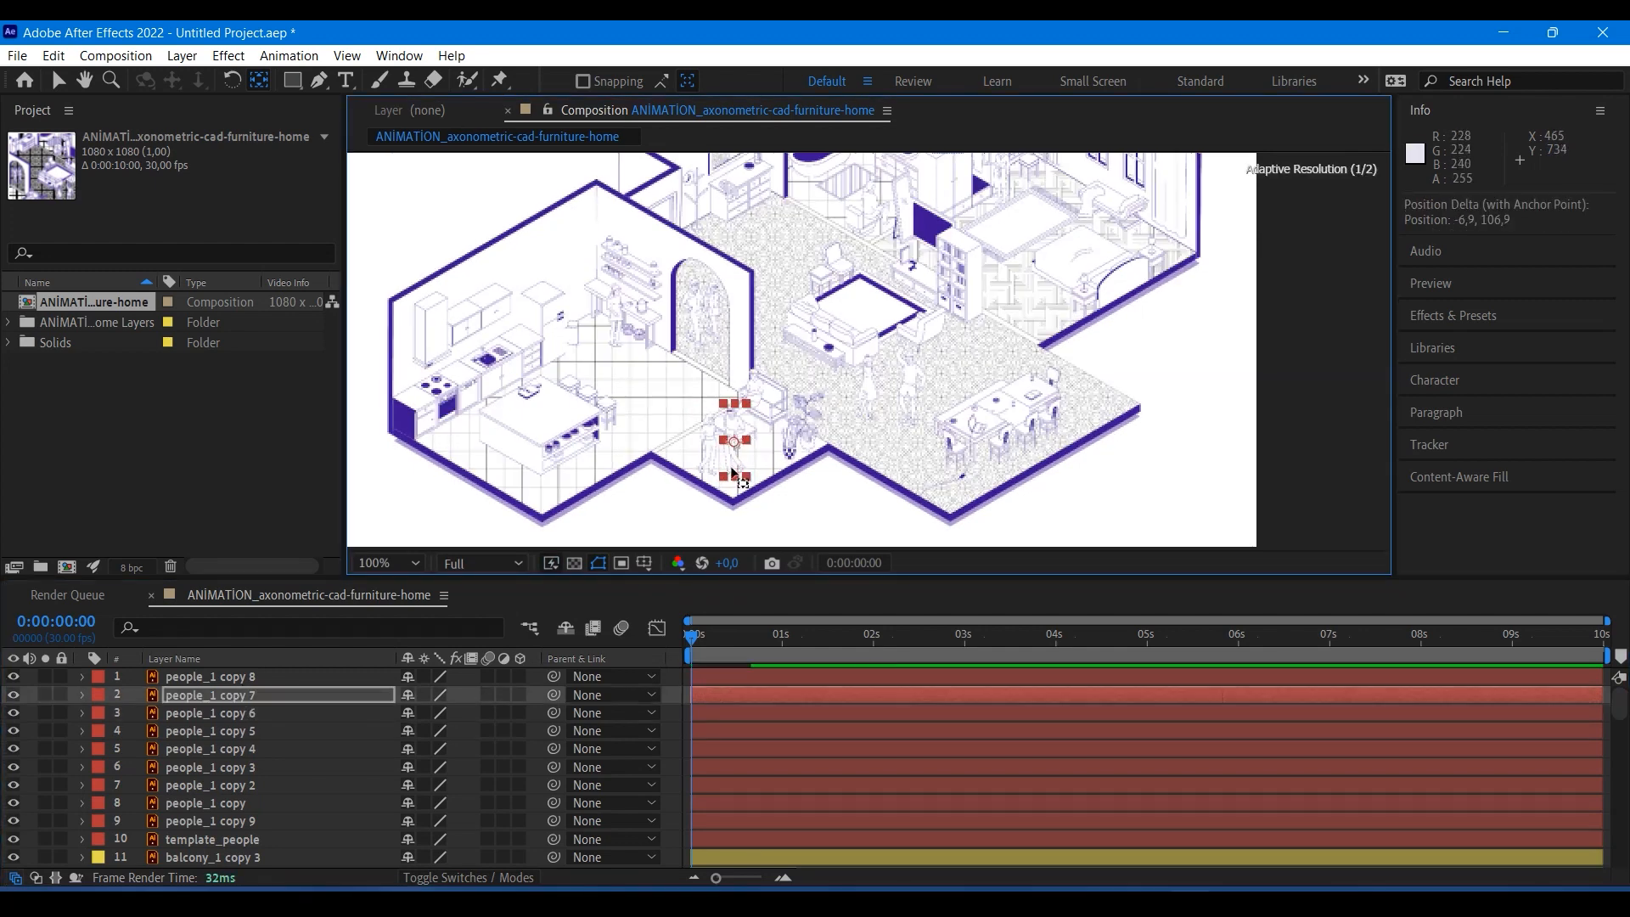
pyautogui.click(242, 677)
pyautogui.moveTo(620, 316); pyautogui.dragTo(618, 344)
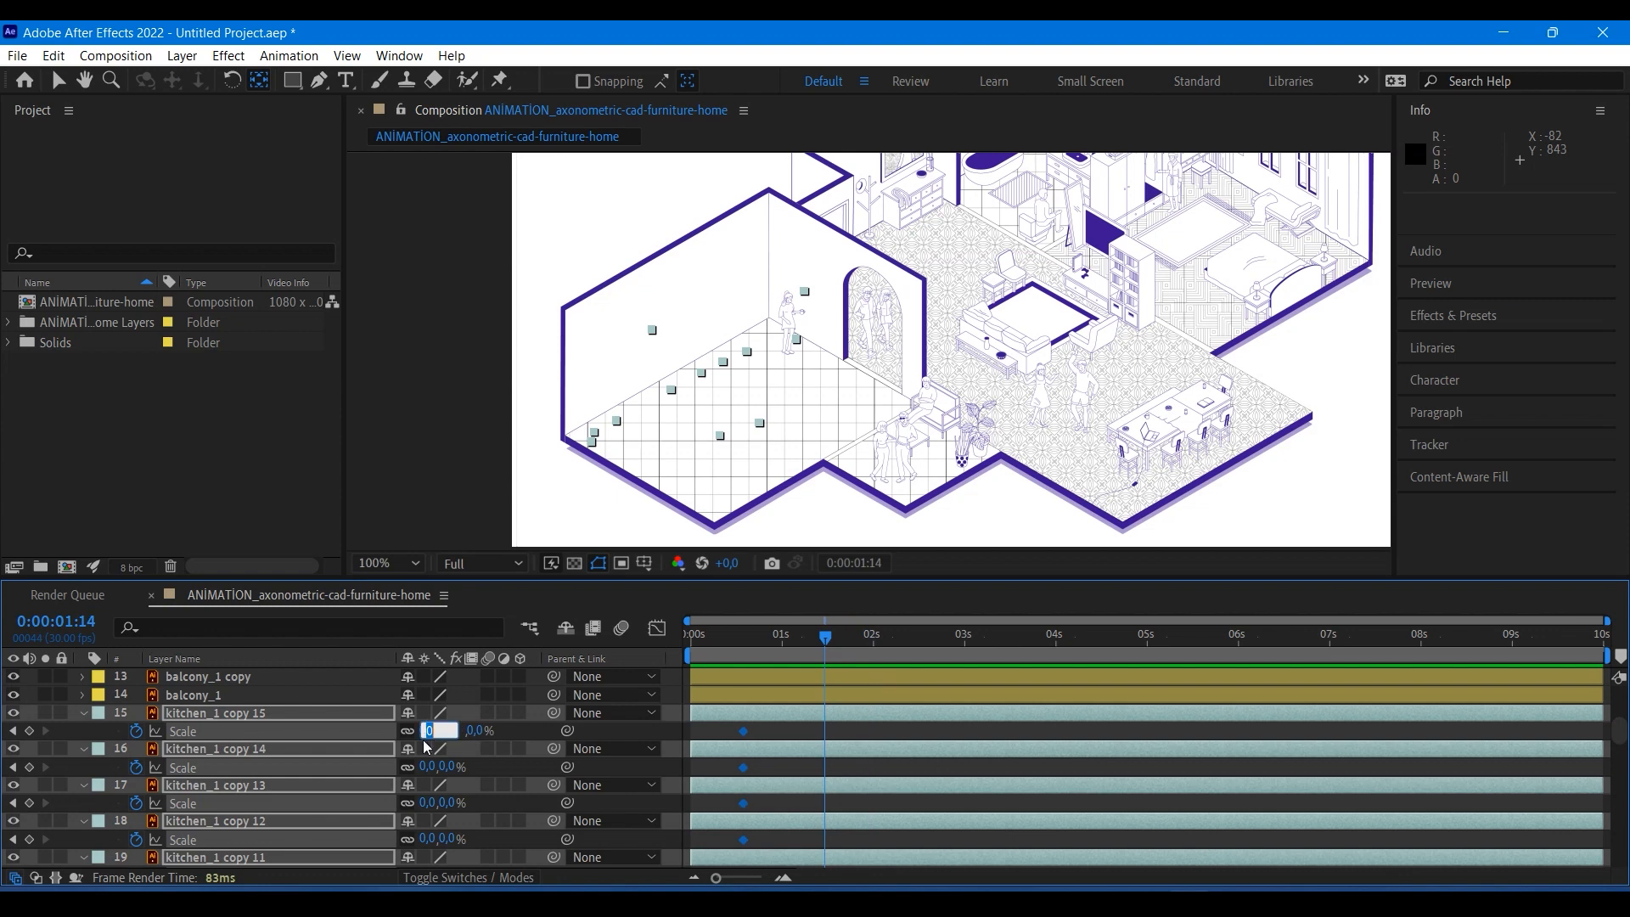
# Set the Scale of the selected kitchen layers to 29% at 0:00:01:14 and scrub back through the animation.
pyautogui.write('29')
pyautogui.press('Return')
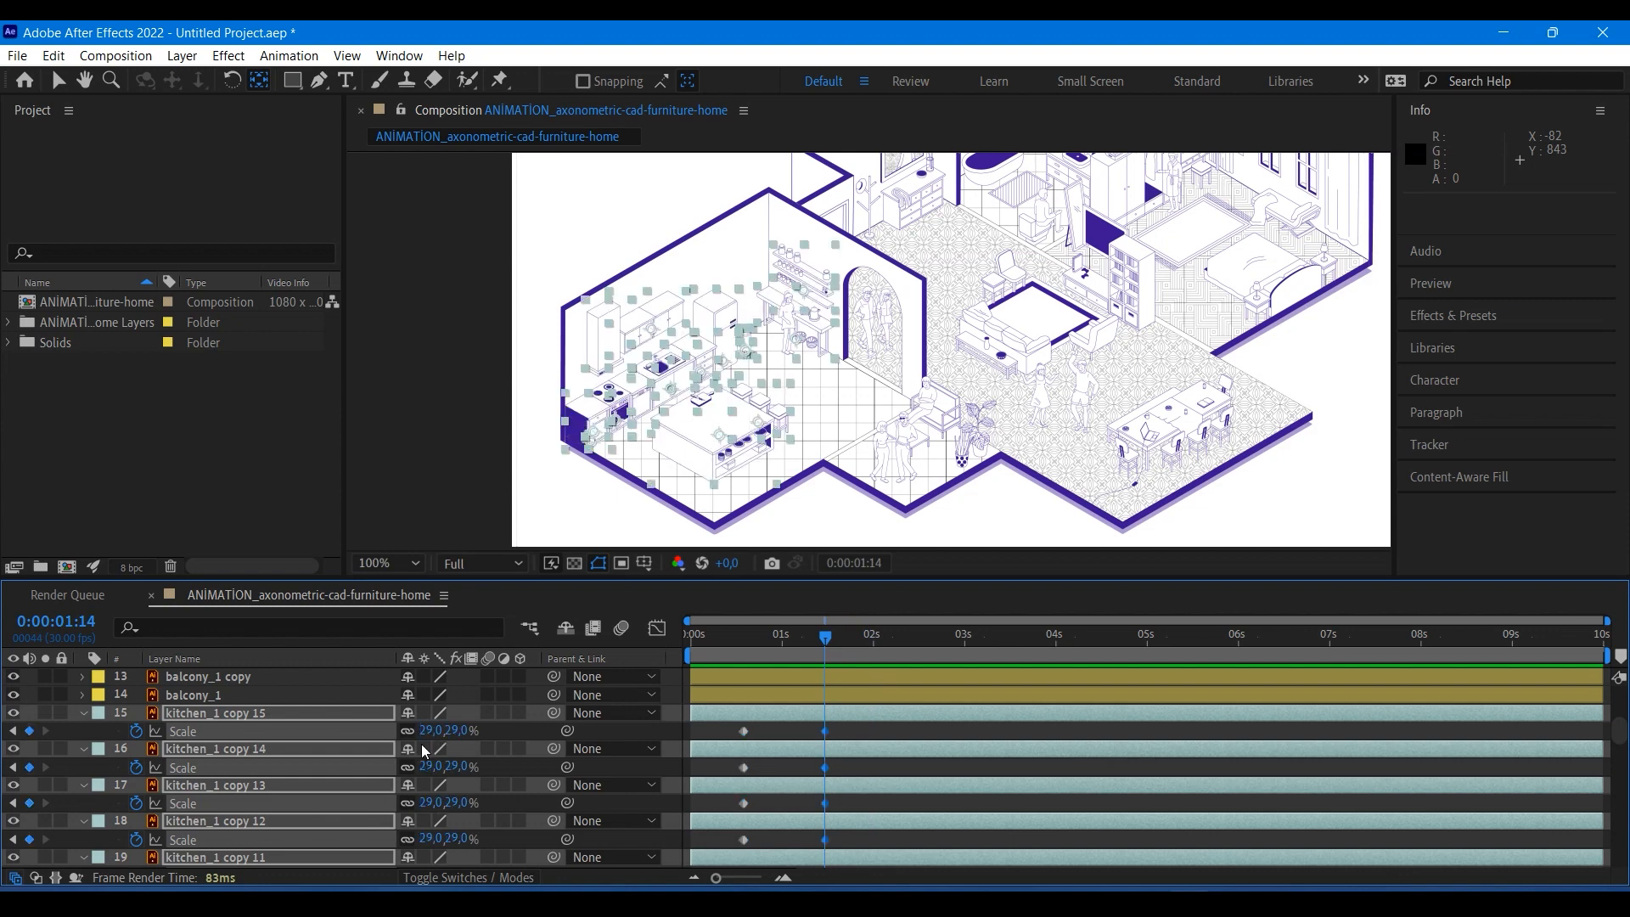
pyautogui.moveTo(829, 645); pyautogui.dragTo(736, 661)
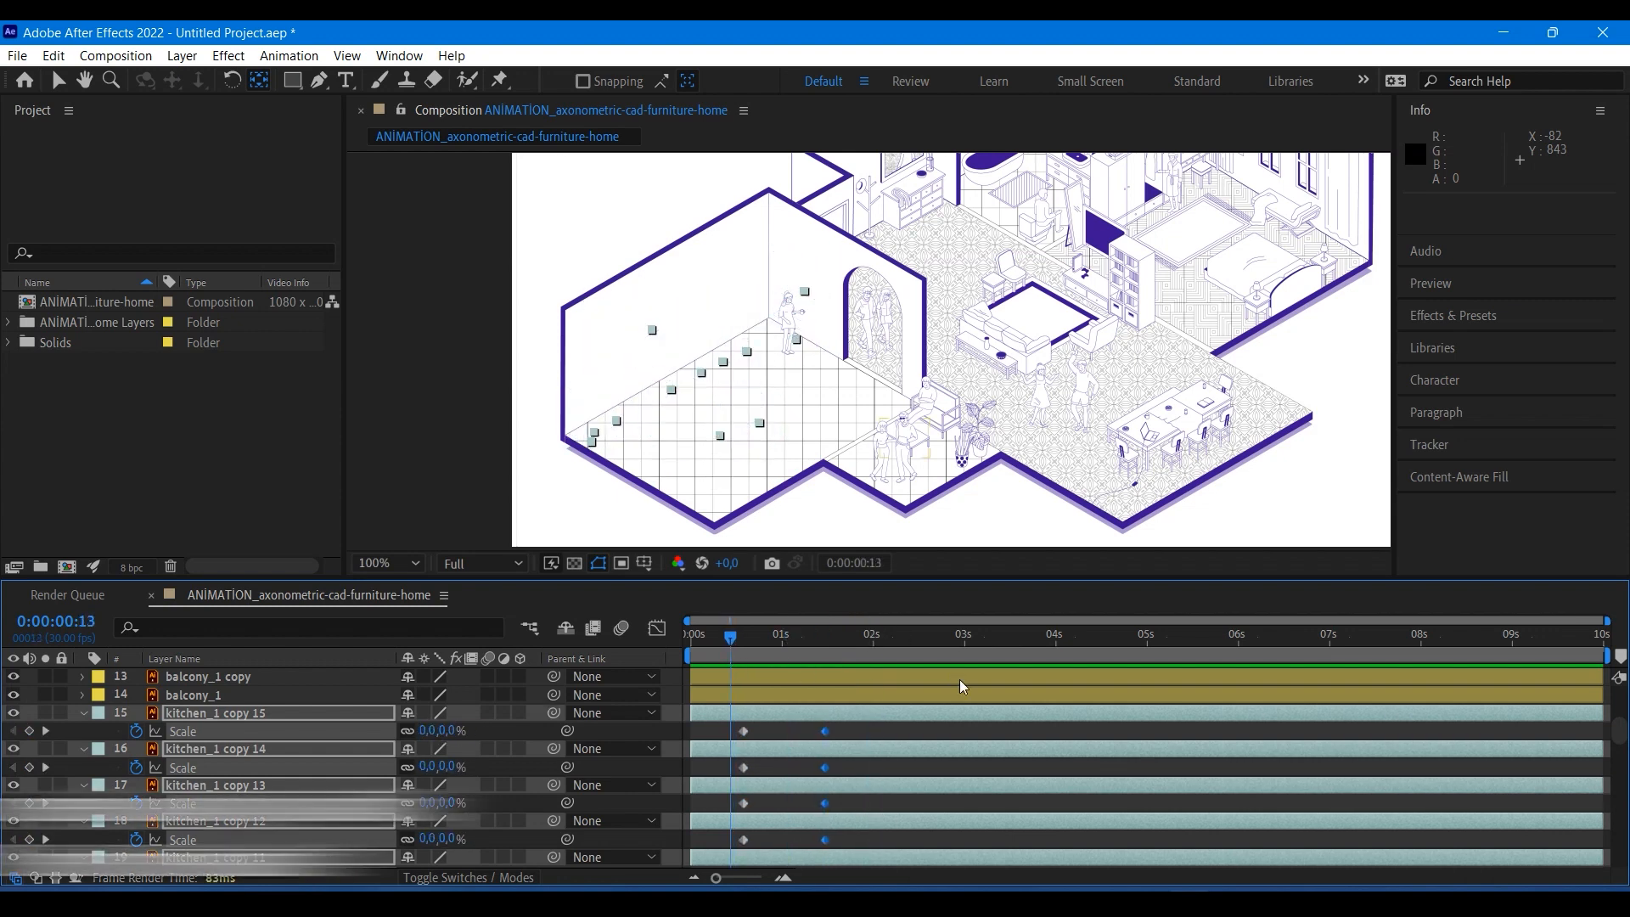
pyautogui.moveTo(884, 637); pyautogui.dragTo(715, 671)
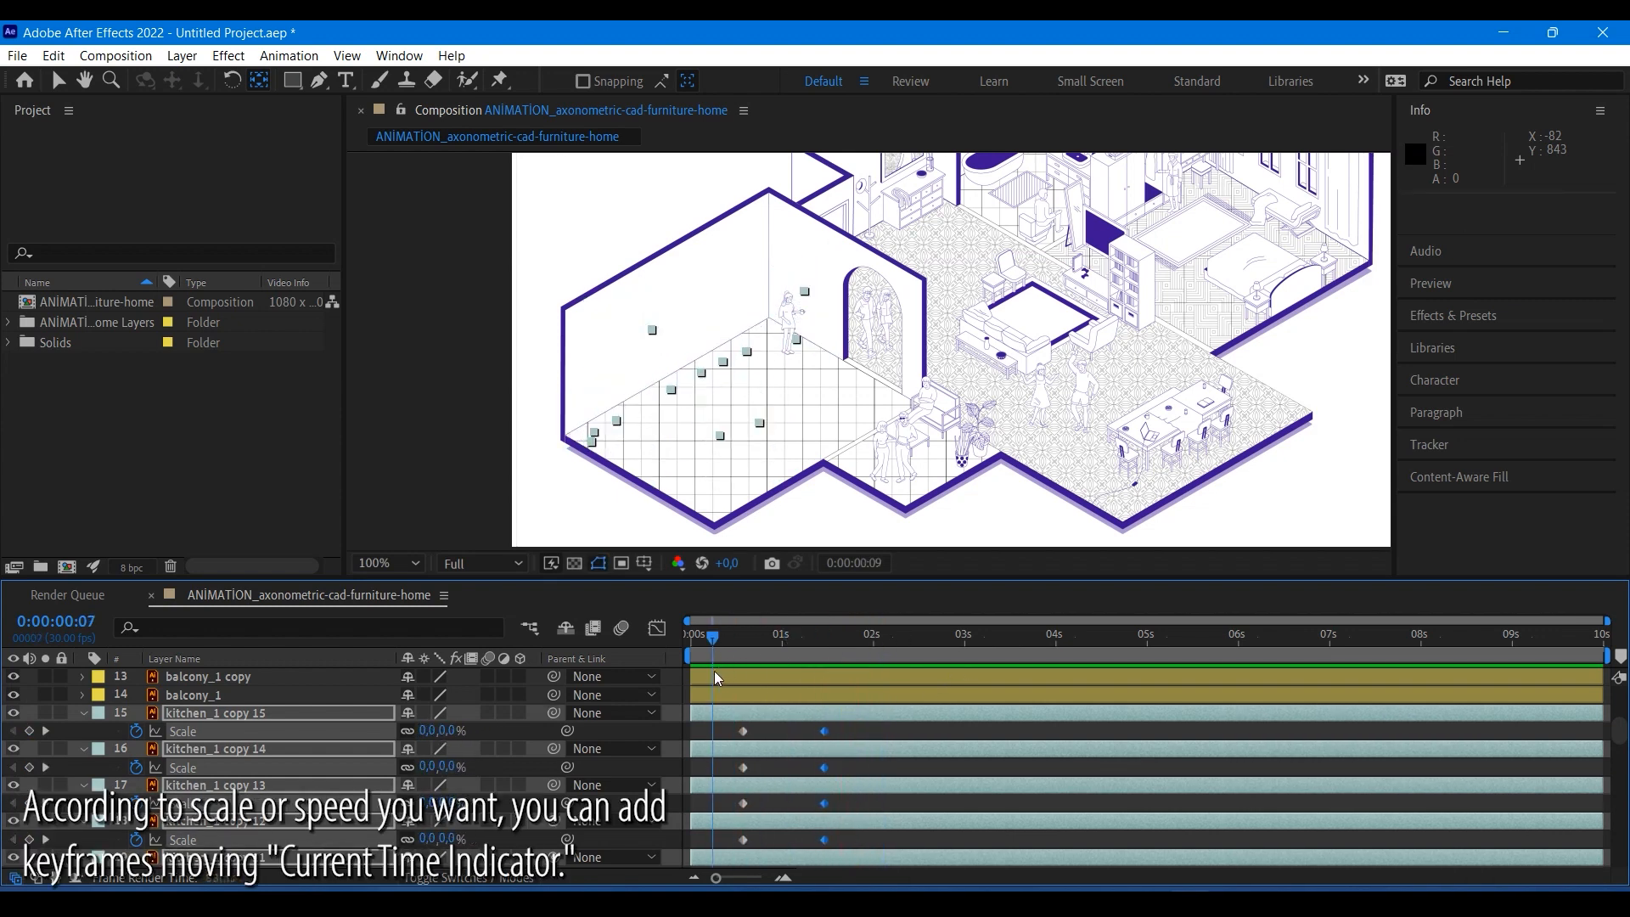
# Shift the kitchen layers' ending Scale keyframes to 0:00:01:24 and preview the animation.
pyautogui.moveTo(825, 731); pyautogui.dragTo(855, 731)
pyautogui.press('space')
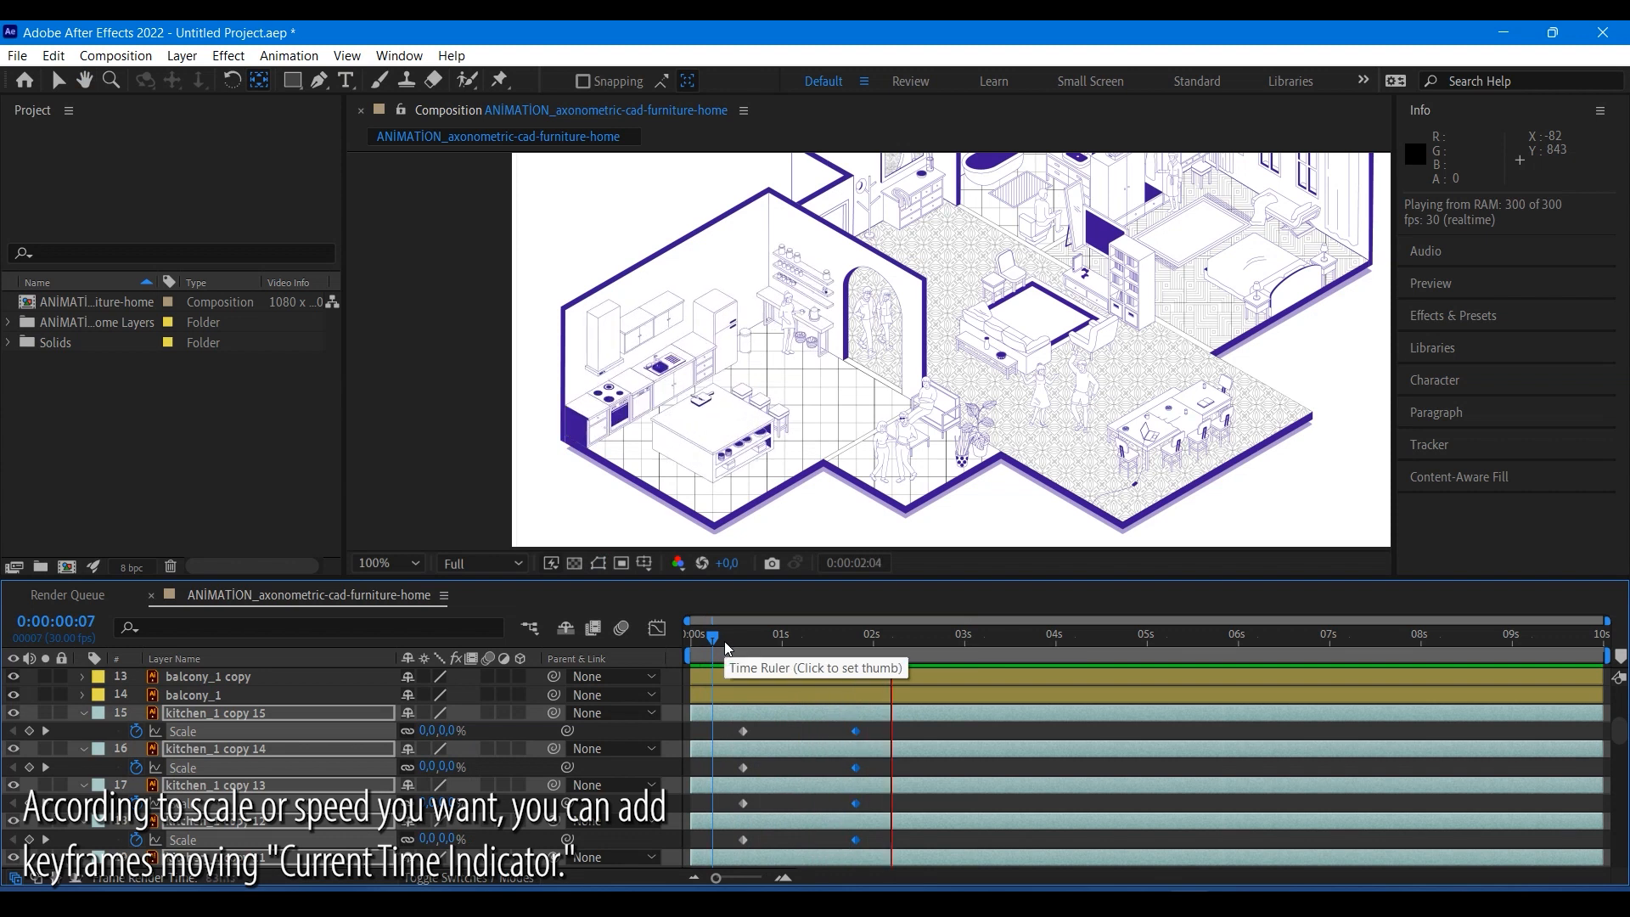
pyautogui.press('space')
pyautogui.press('j')
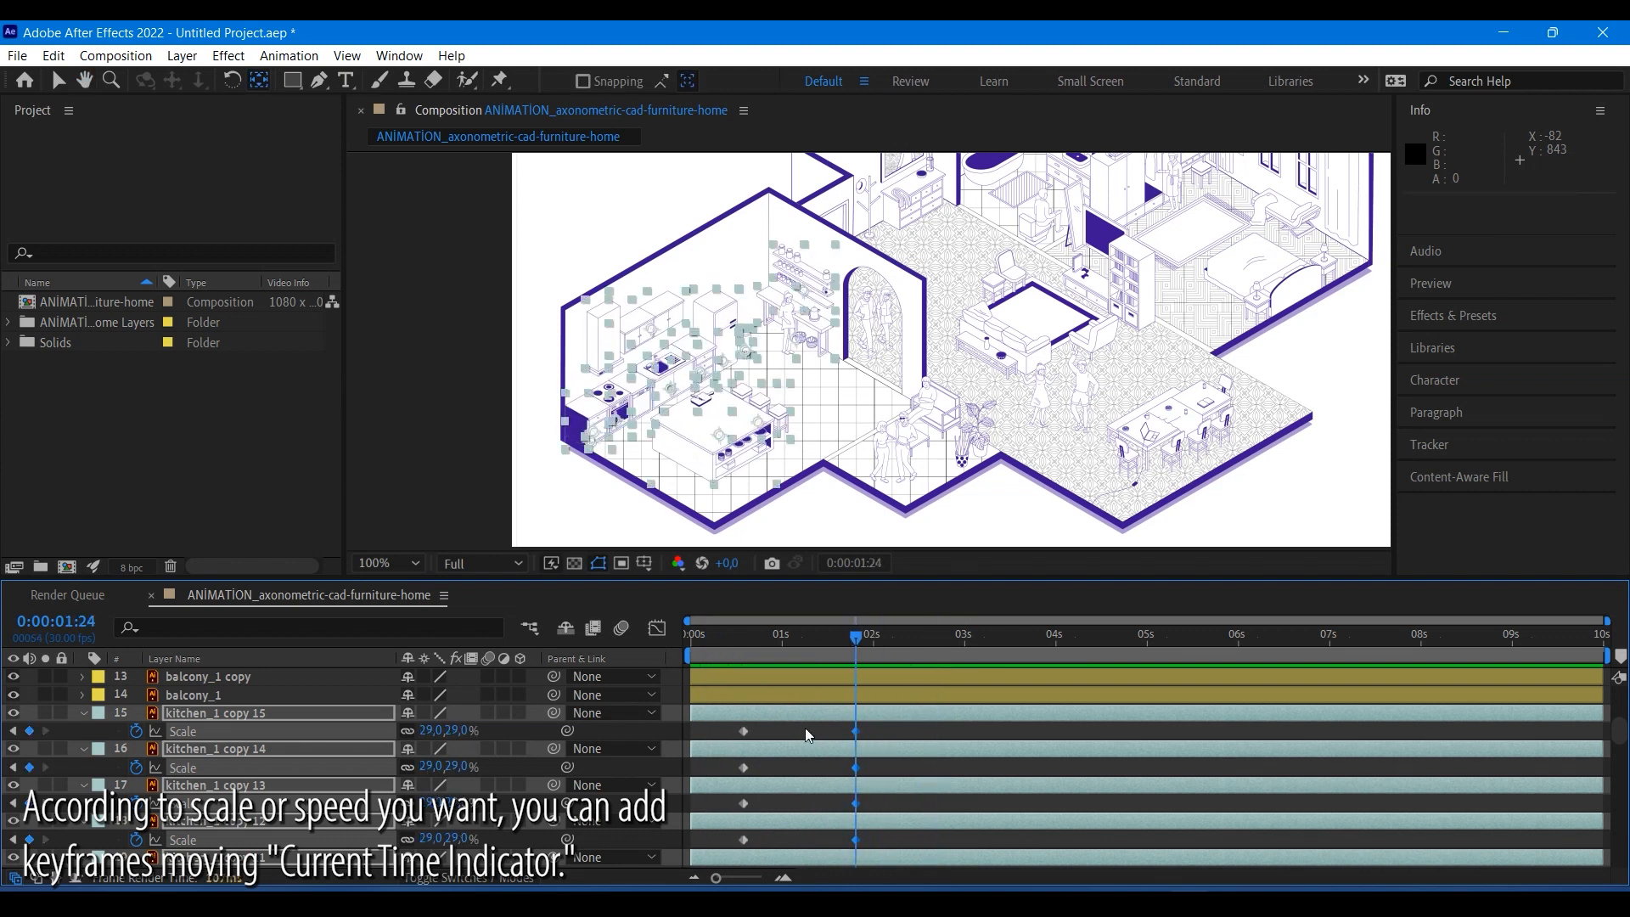
# Add an intermediate Scale keyframe to the kitchen layers a few frames before the last one and preview from 0:00:00:07.
pyautogui.moveTo(856, 637); pyautogui.dragTo(840, 639)
pyautogui.moveTo(427, 731); pyautogui.dragTo(431, 731)
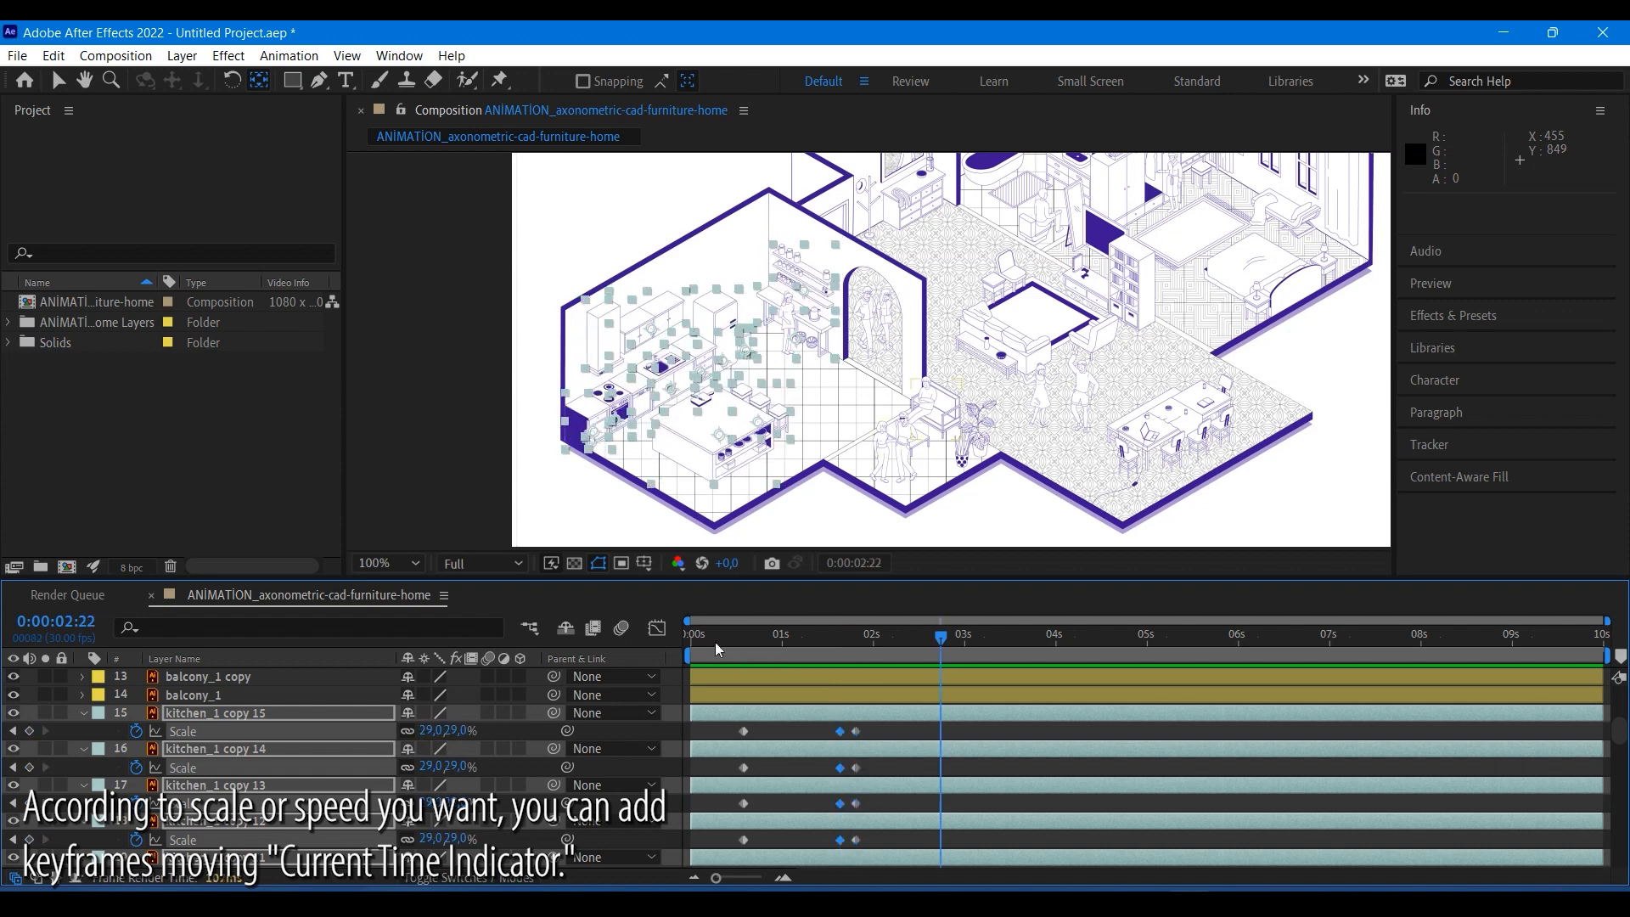
pyautogui.click(714, 642)
pyautogui.press('space')
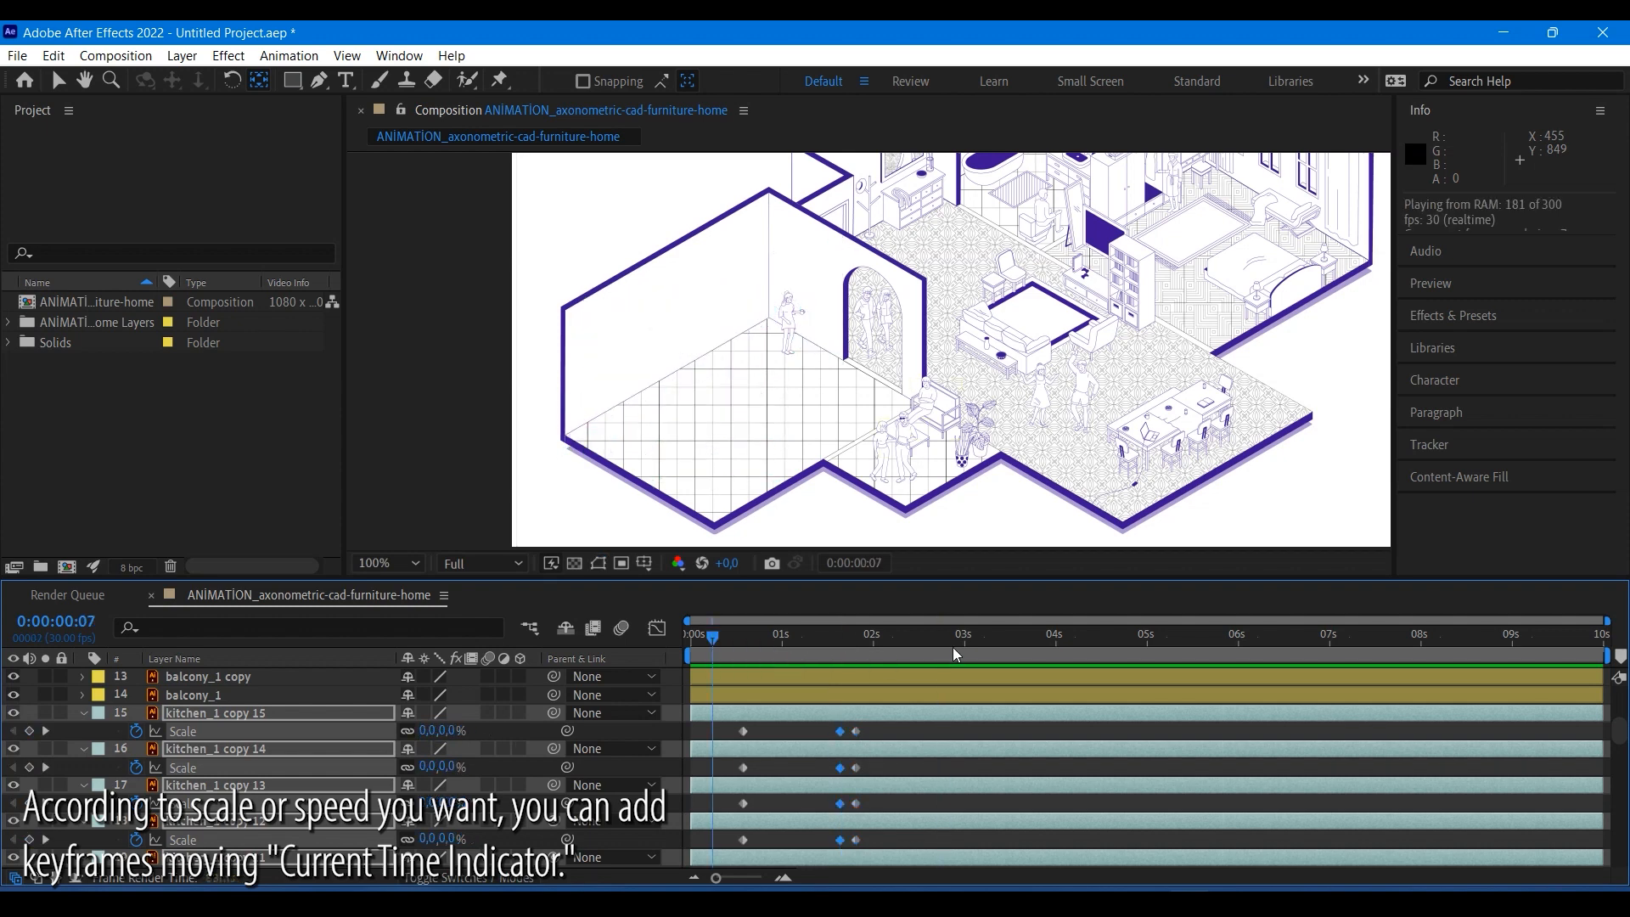
pyautogui.press('space')
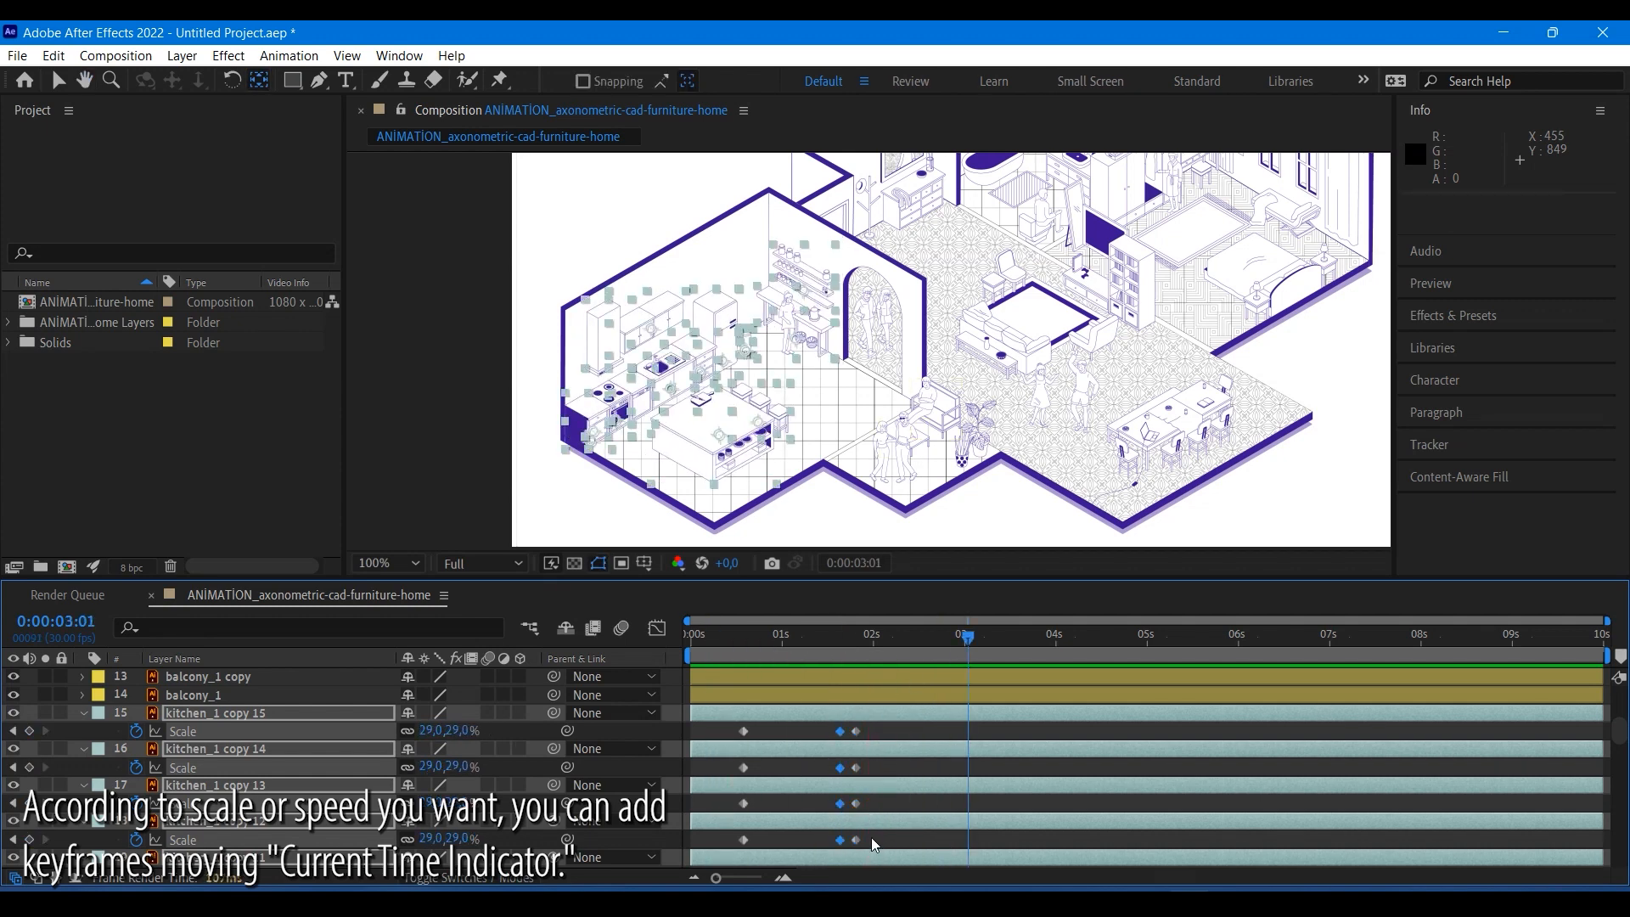
# Shift the last two Scale keyframes of the kitchen layers slightly later and preview the animation from 0:00:00:06.
pyautogui.scroll(-5, 869, 832)
pyautogui.scroll(7, 857, 809)
pyautogui.click(711, 642)
pyautogui.press('space')
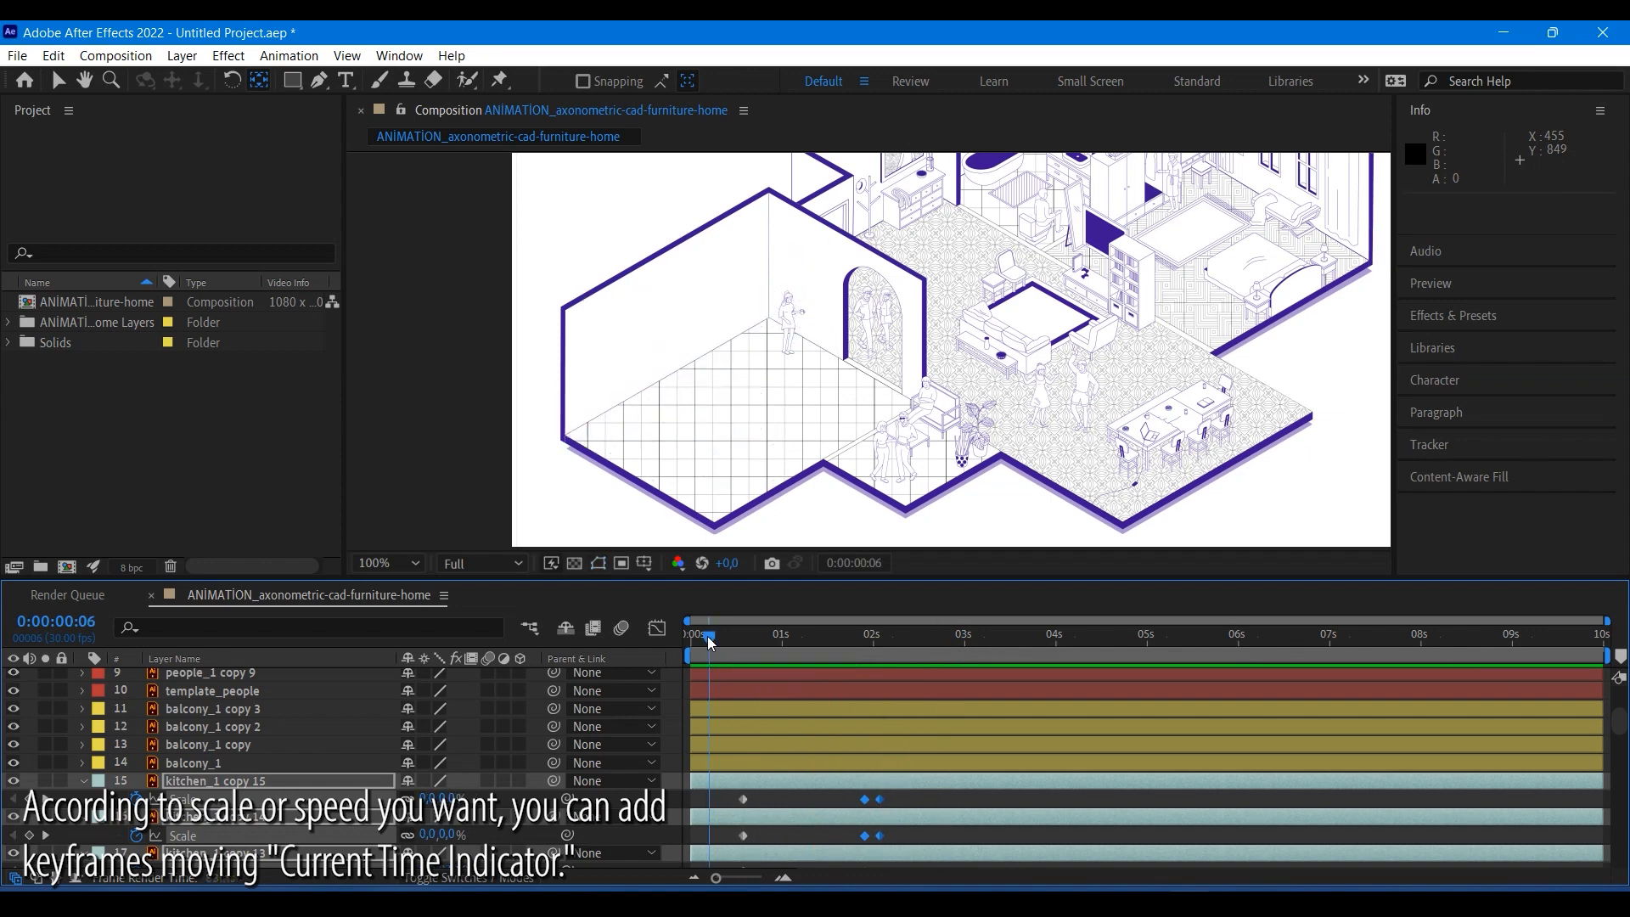
pyautogui.press('space')
# Move the kitchen layers' final Scale keyframes a little later and scrub through the scaling motion.
pyautogui.scroll(-4, 909, 756)
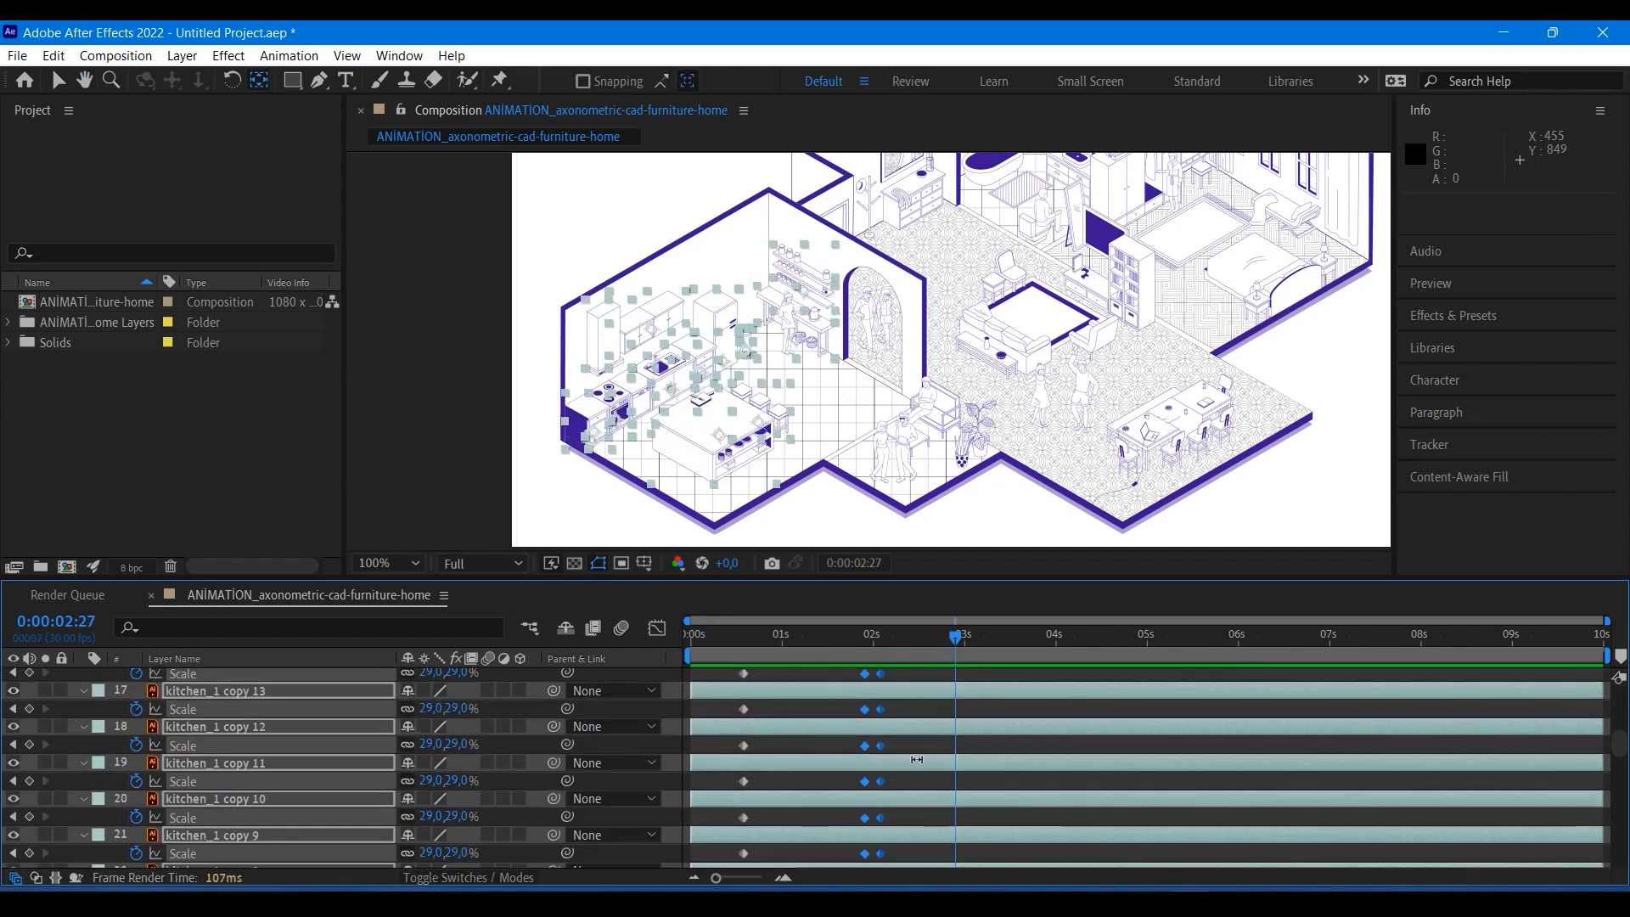
pyautogui.moveTo(900, 822); pyautogui.dragTo(889, 727)
pyautogui.click(817, 636)
pyautogui.moveTo(817, 635); pyautogui.dragTo(958, 636)
# Select the Scale keyframes of kitchen_1 copy 9 and kitchen_1 copy 8 and hide both layers.
pyautogui.scroll(-4, 913, 764)
pyautogui.moveTo(916, 769); pyautogui.dragTo(739, 724)
pyautogui.click(12, 709)
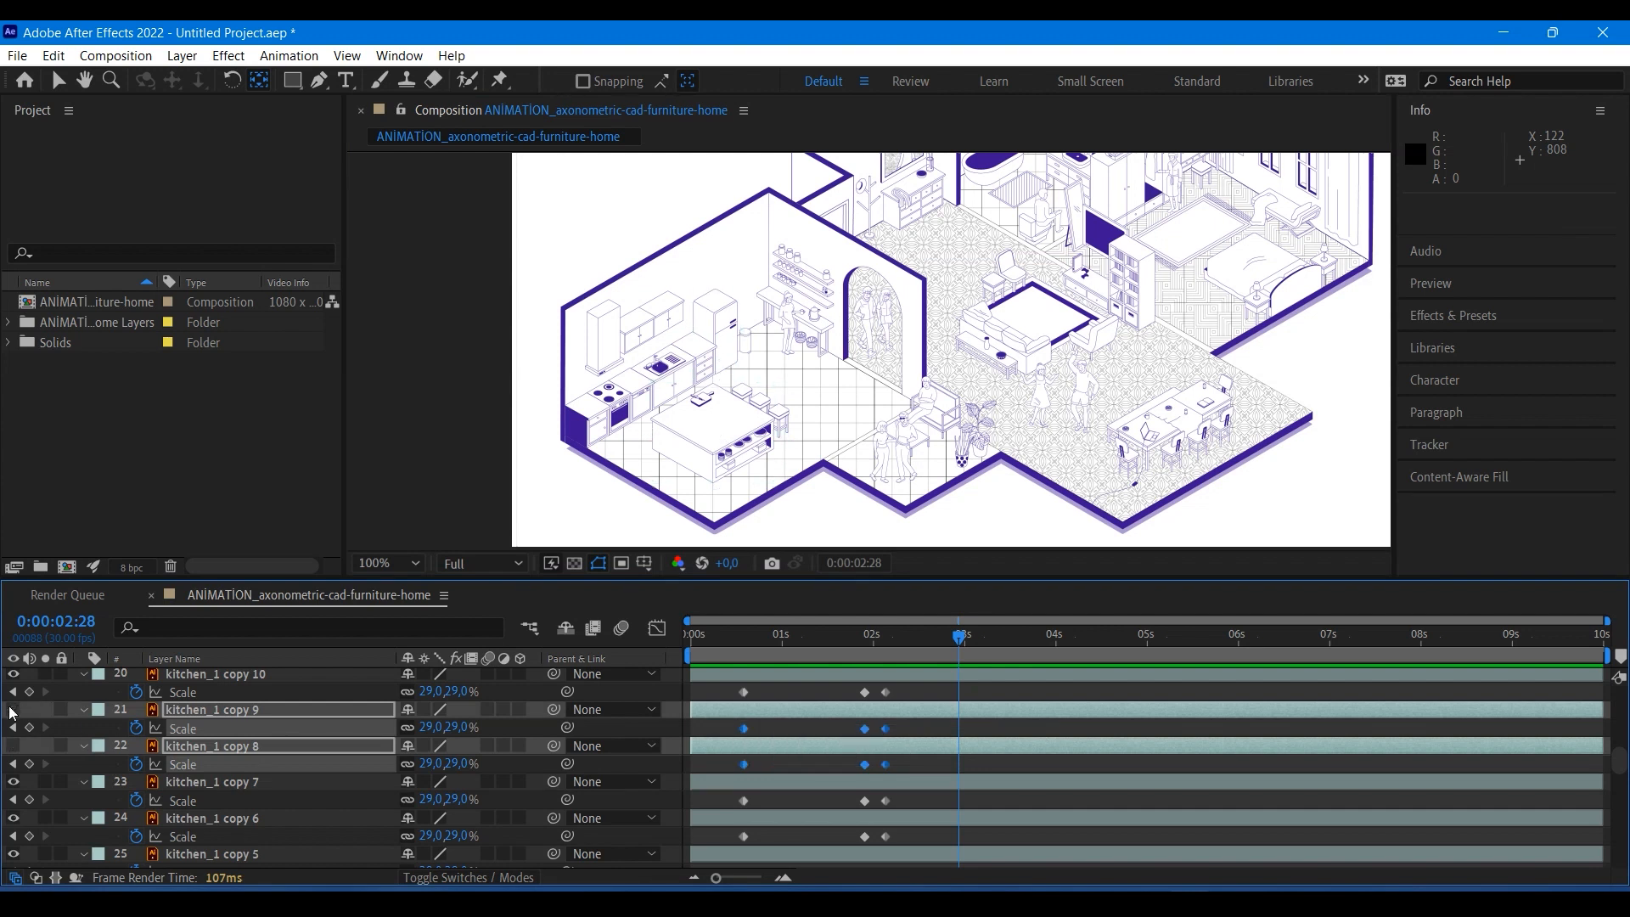